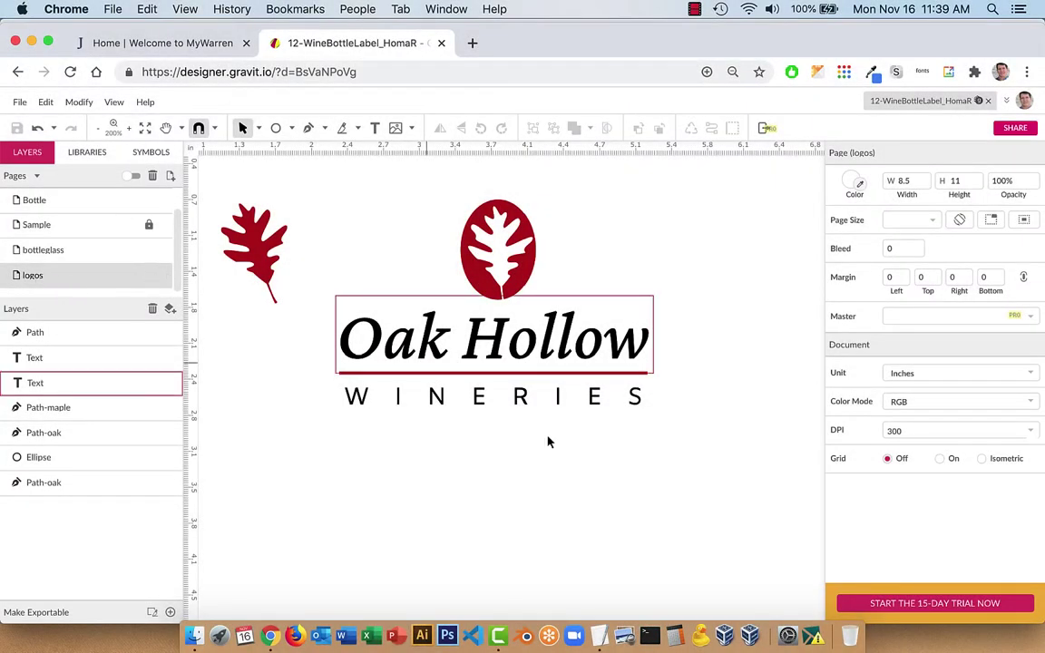
# Move the oval leaf badge to the page's upper-right corner and place the plain red oak leaf above the Oak Hollow text
pyautogui.press('super+minus')
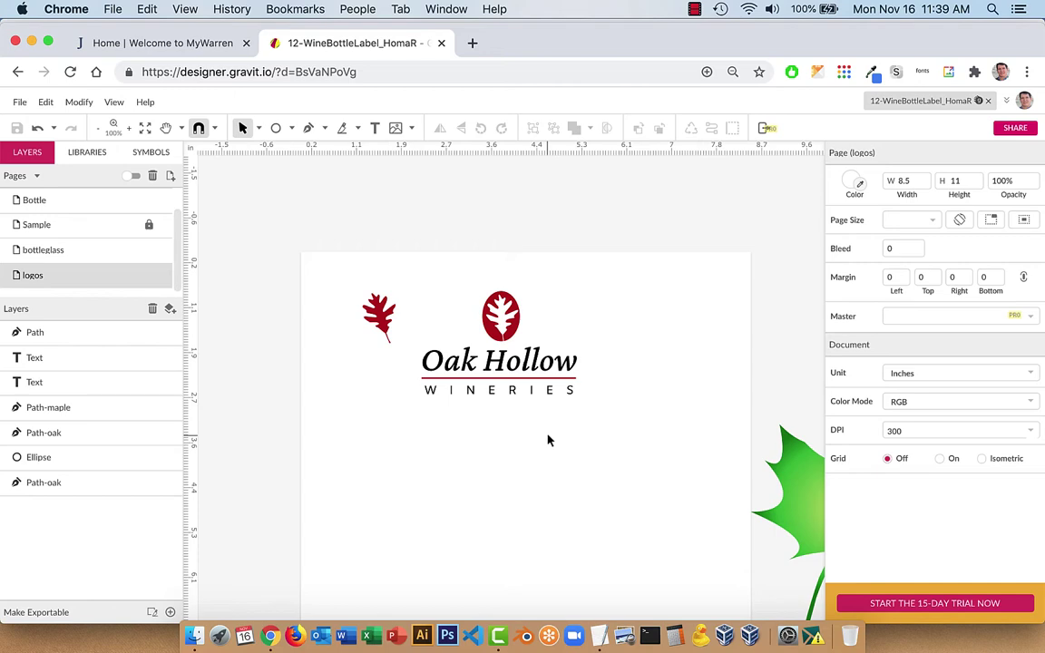
pyautogui.scroll(-1, 550, 437)
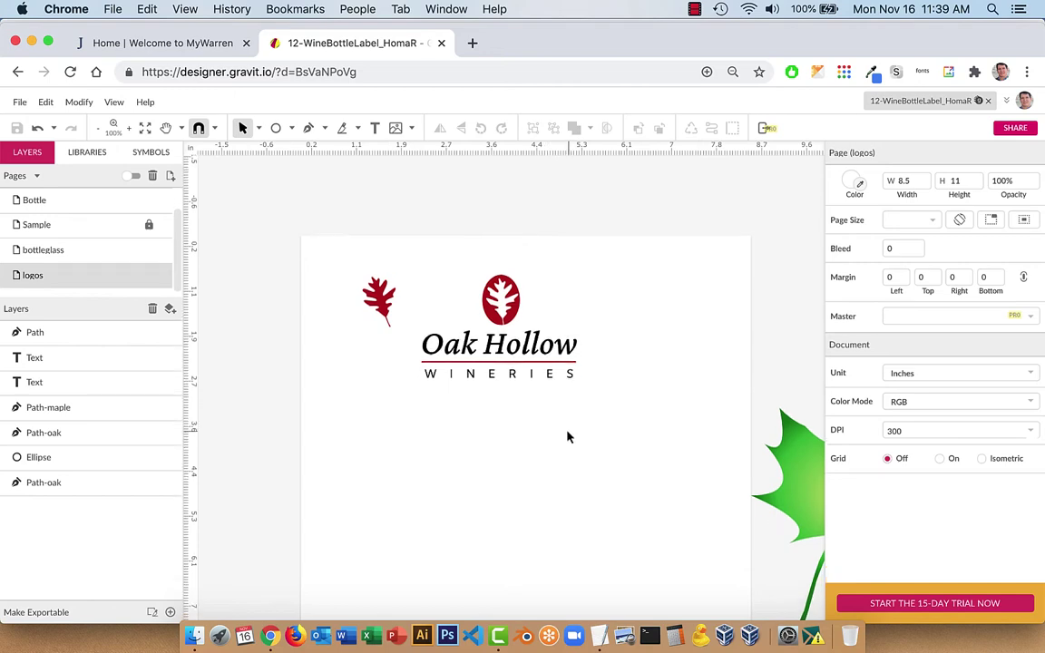
pyautogui.moveTo(474, 269); pyautogui.dragTo(539, 322)
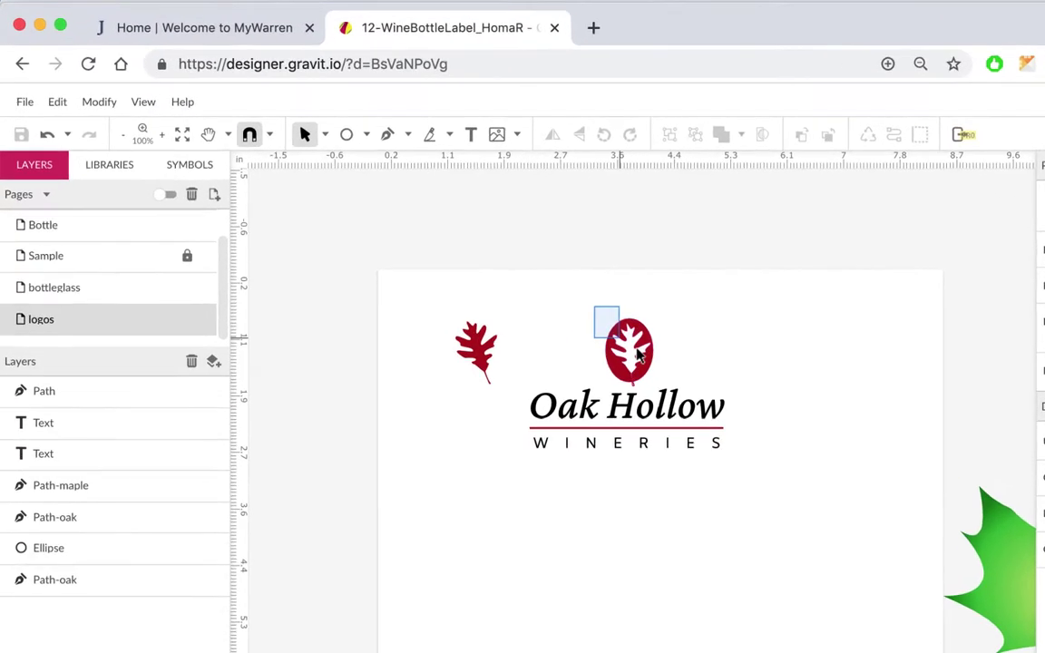
pyautogui.moveTo(760, 411); pyautogui.dragTo(1016, 357)
pyautogui.moveTo(532, 381); pyautogui.dragTo(701, 398)
pyautogui.click(787, 405)
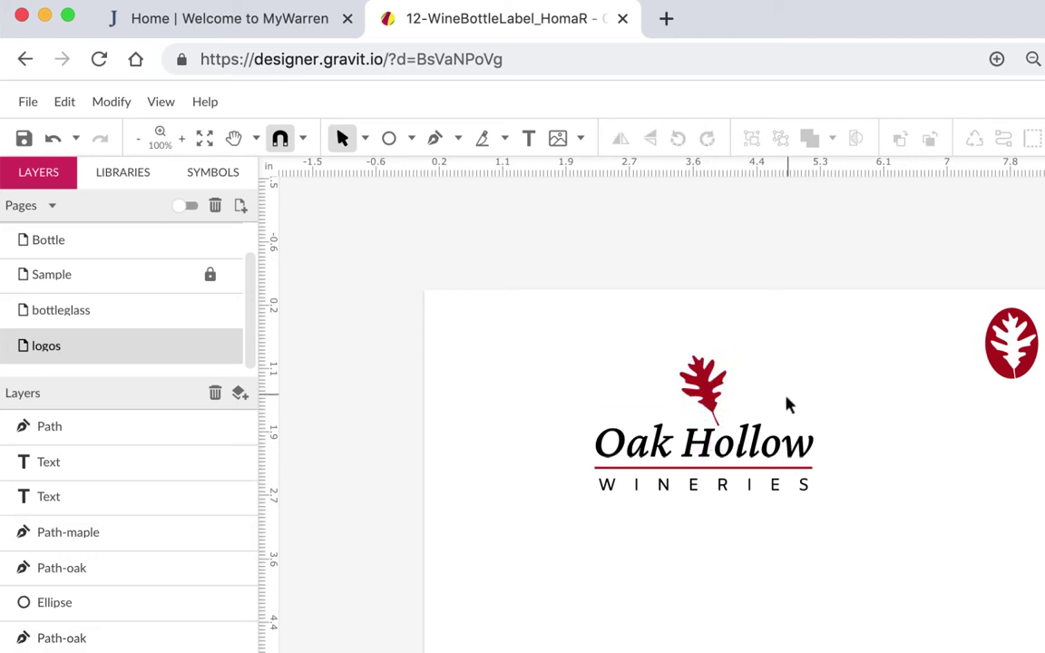
# Give the red oak leaf above the logo text a drop shadow with X 5 px, Y 5 px, blur 5 px and 50% opacity
pyautogui.click(712, 396)
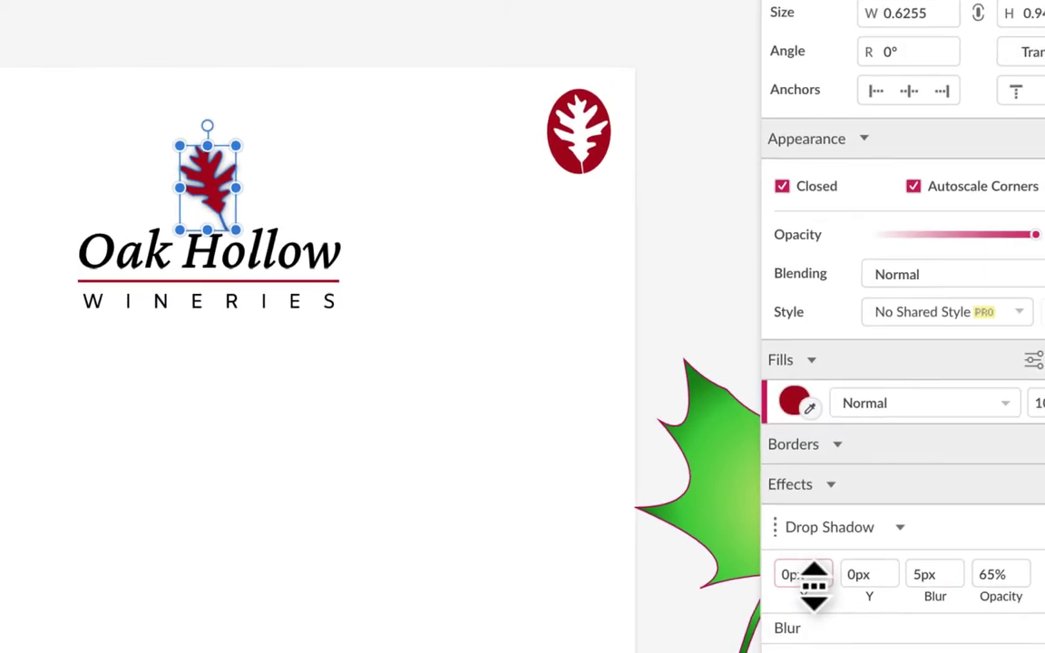
pyautogui.click(721, 546)
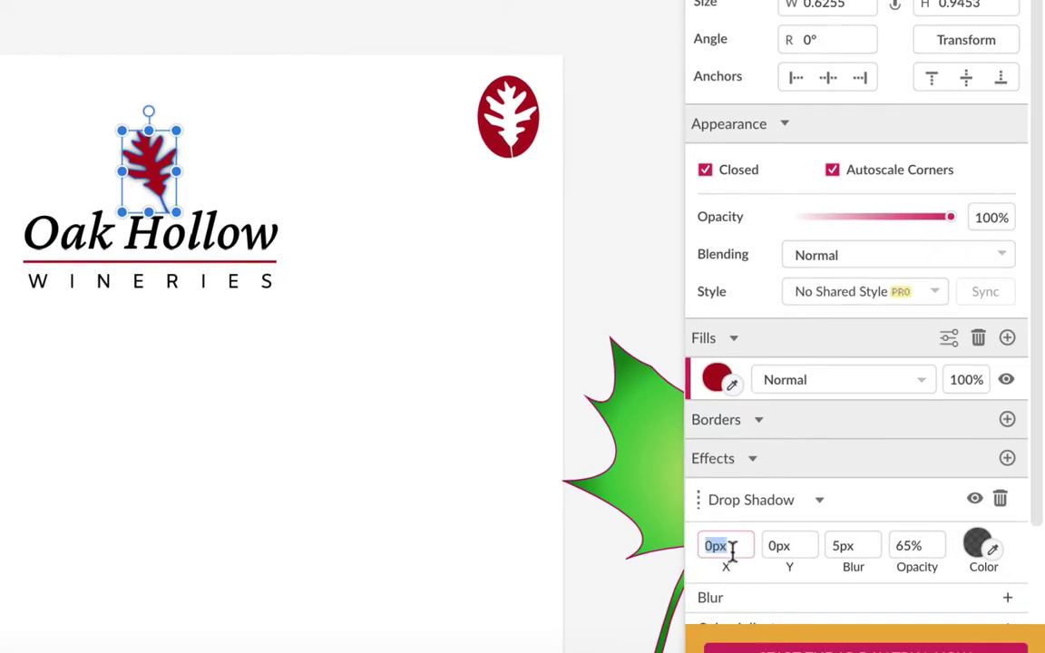
pyautogui.write('5')
pyautogui.press('Tab')
pyautogui.write('5')
pyautogui.press('Tab')
pyautogui.write('5')
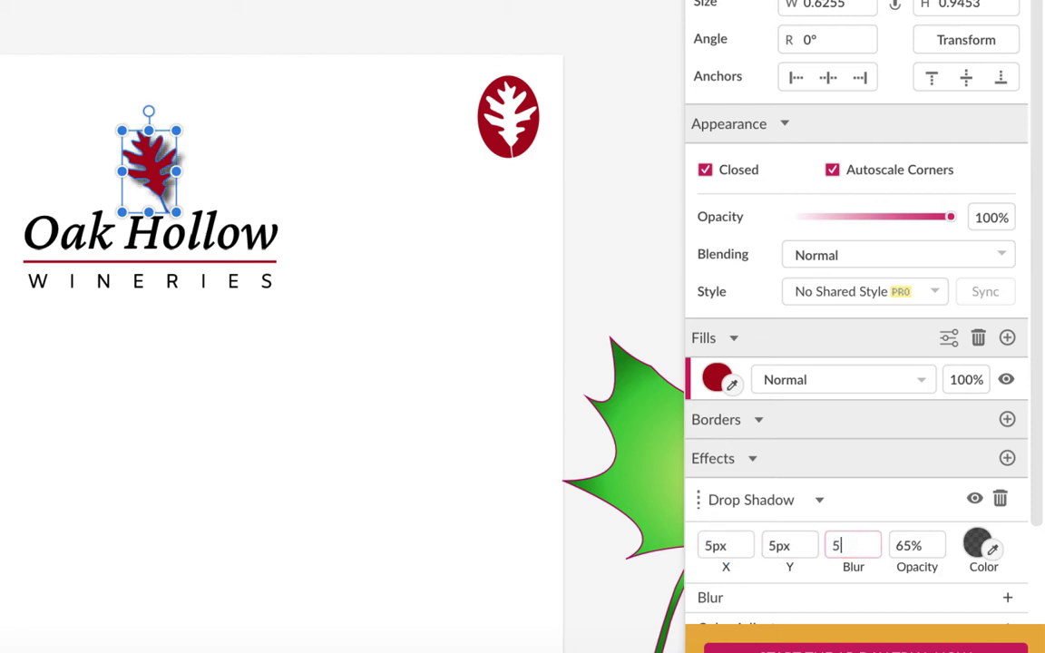
pyautogui.press('Tab')
pyautogui.write('5')
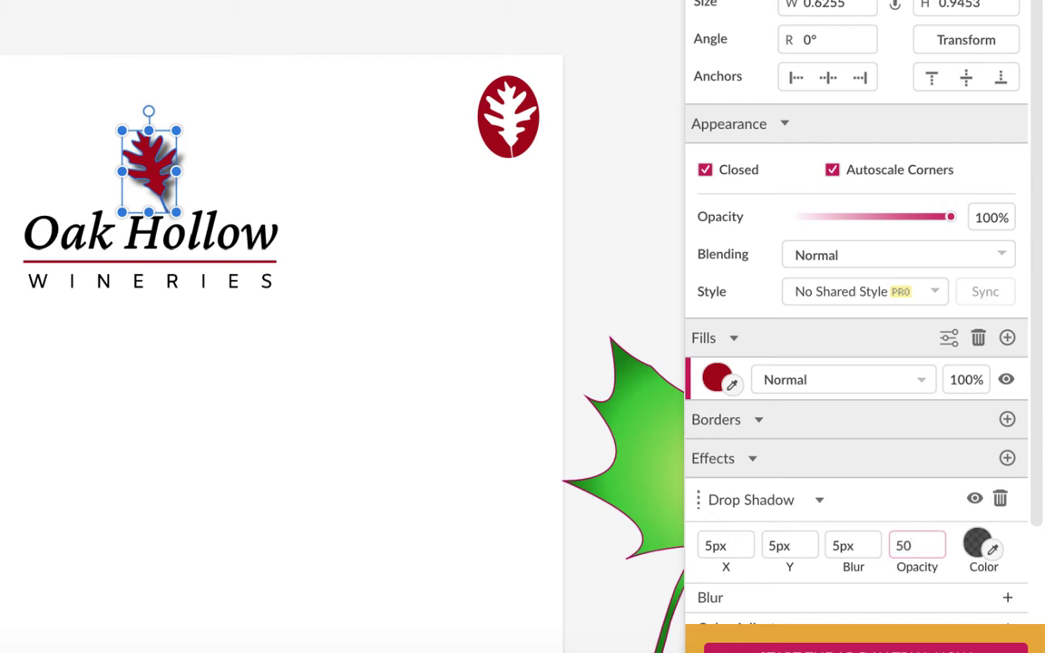
pyautogui.press('Return')
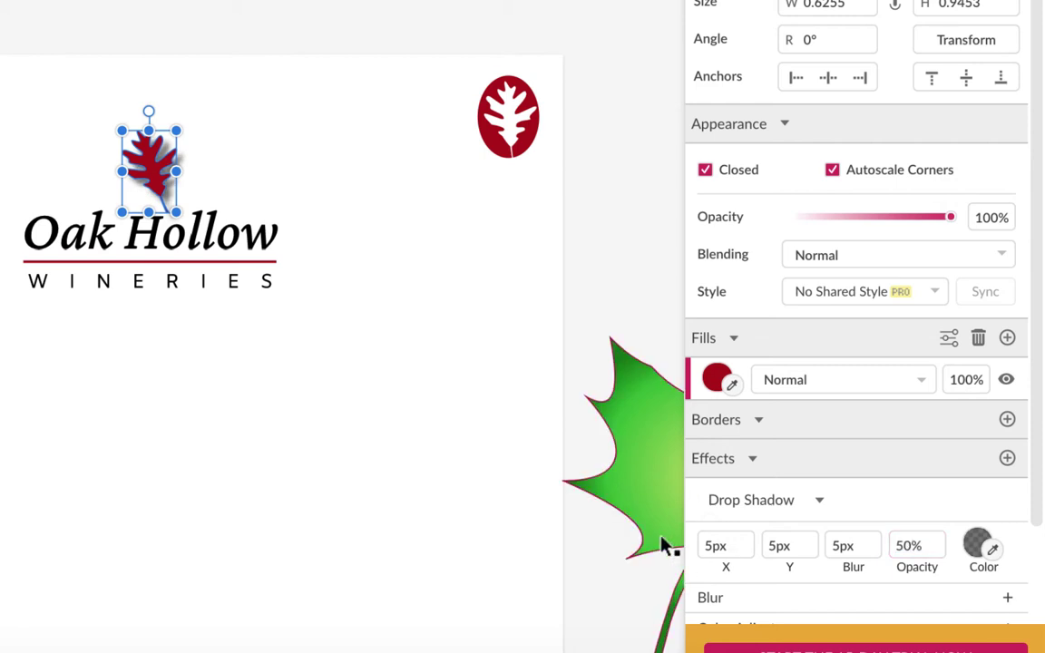
# Set the oak leaf's drop shadow to X 2 px, Y 2 px and blur 2 px
pyautogui.hotkey('ctrl', '2')
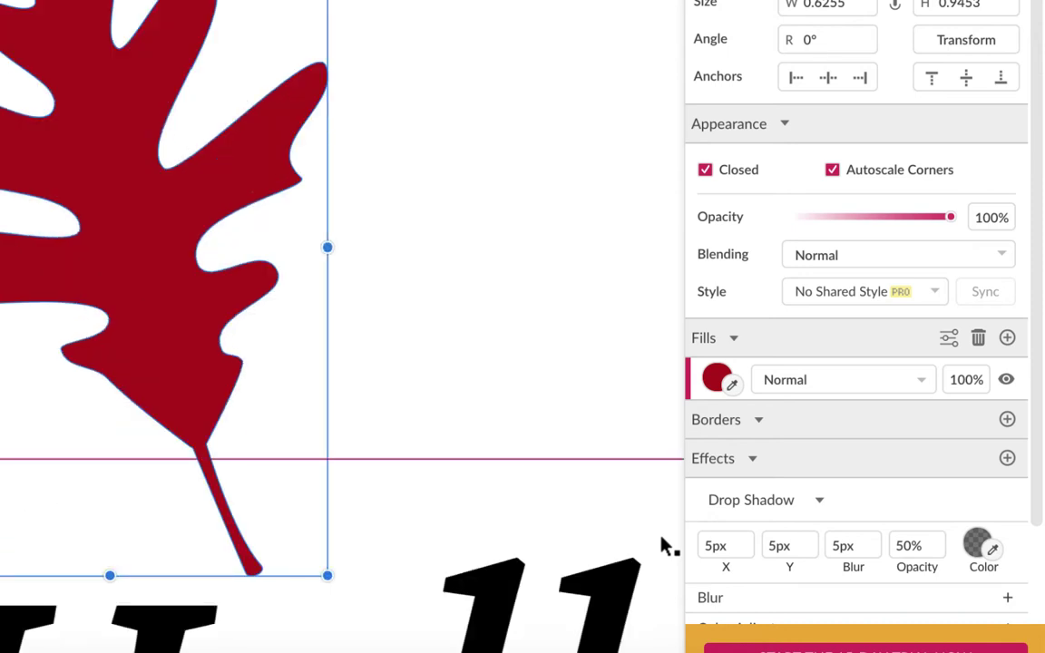
pyautogui.hotkey('ctrl', '0')
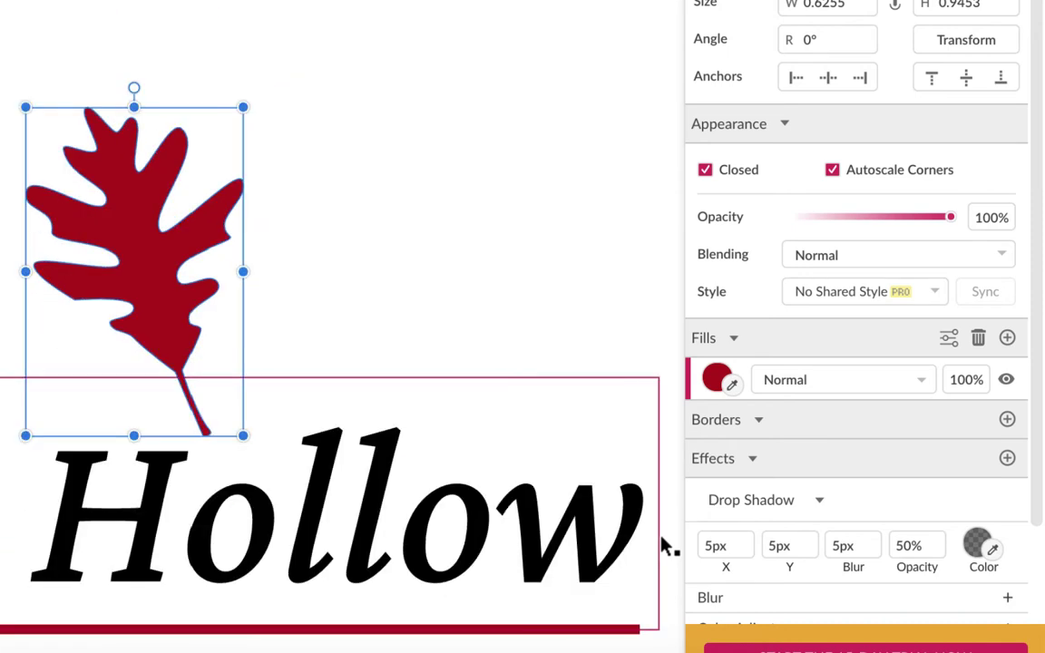
pyautogui.hotkey('ctrl', '-')
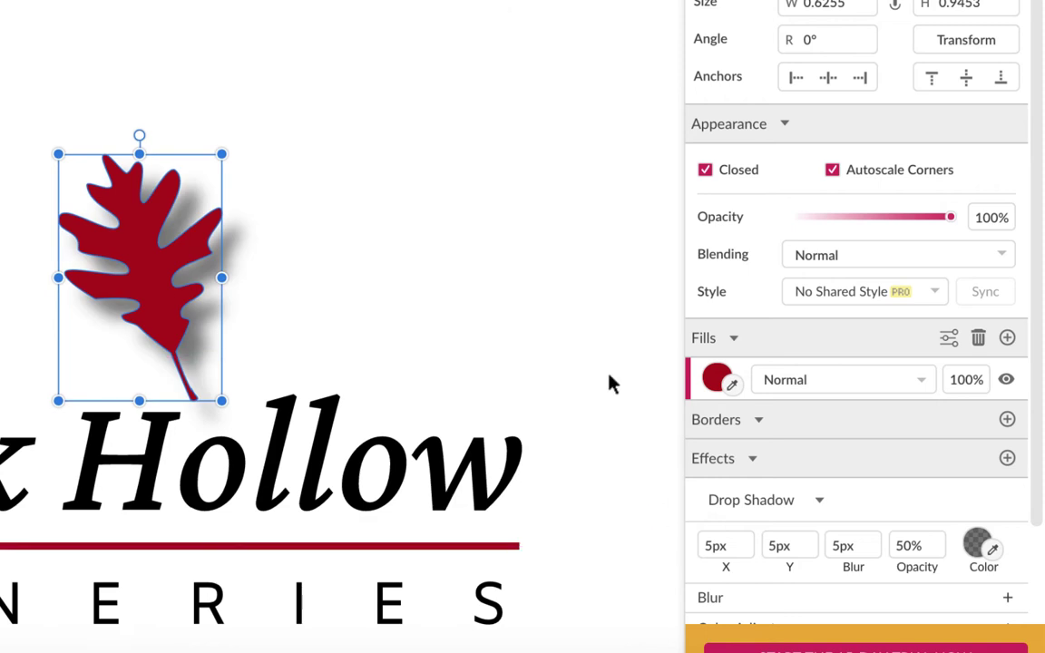
pyautogui.click(498, 177)
pyautogui.click(187, 280)
pyautogui.click(744, 542)
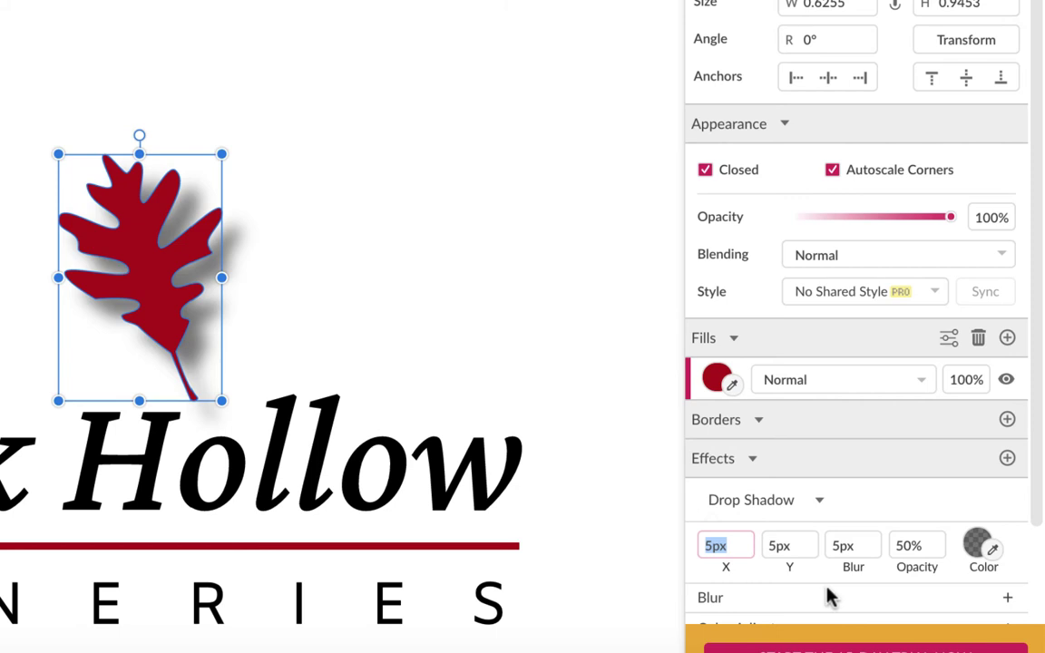
pyautogui.write('2')
pyautogui.press('Tab')
pyautogui.write('2')
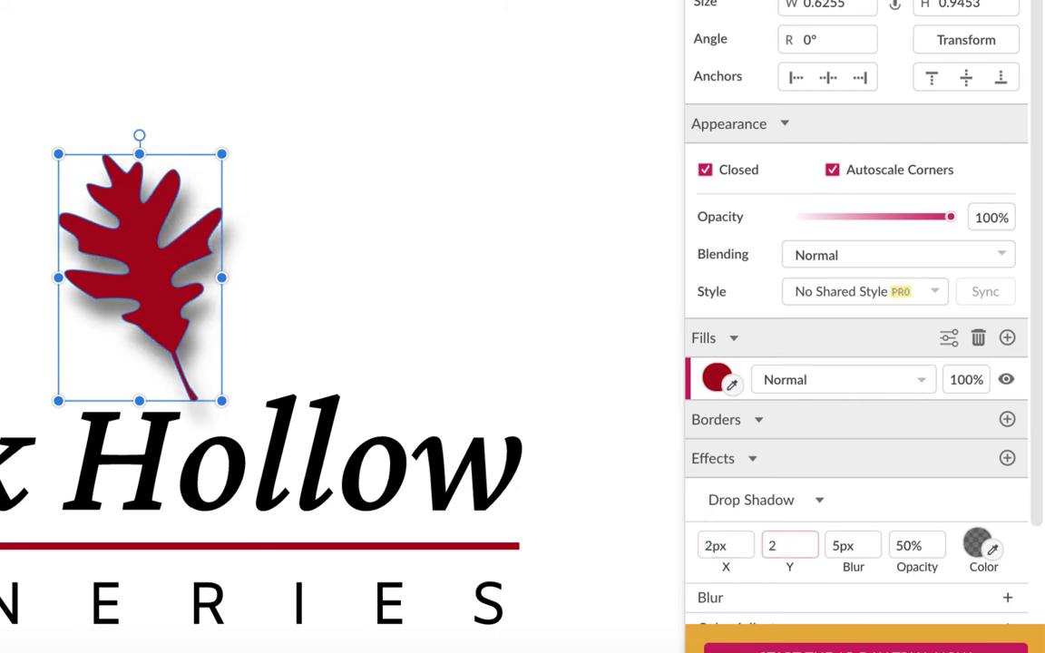
pyautogui.press('Tab')
pyautogui.write('2')
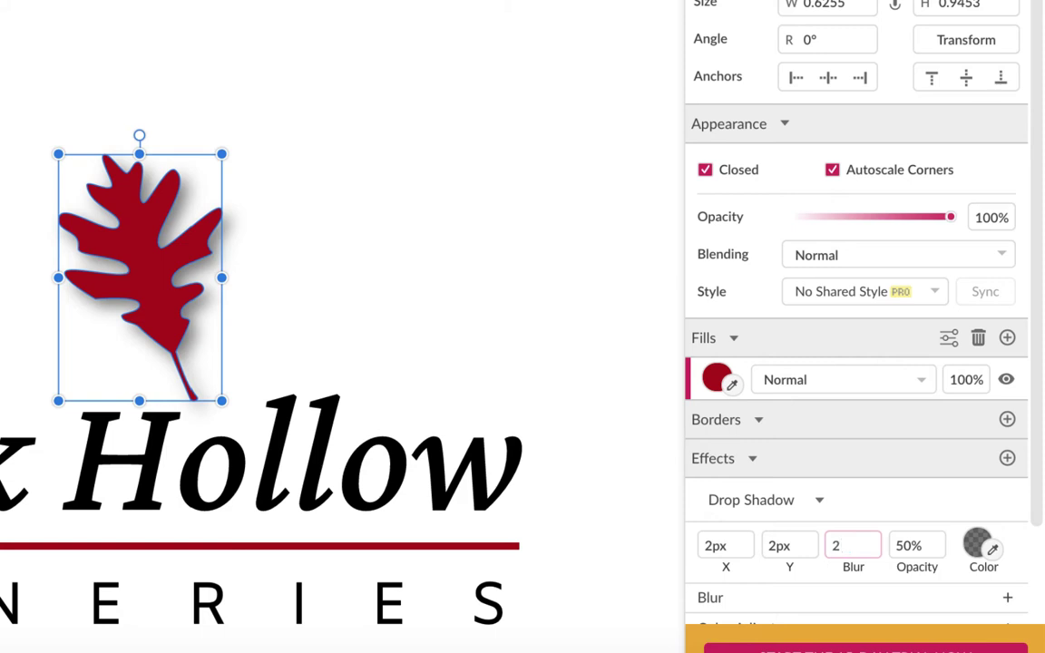
pyautogui.press('Return')
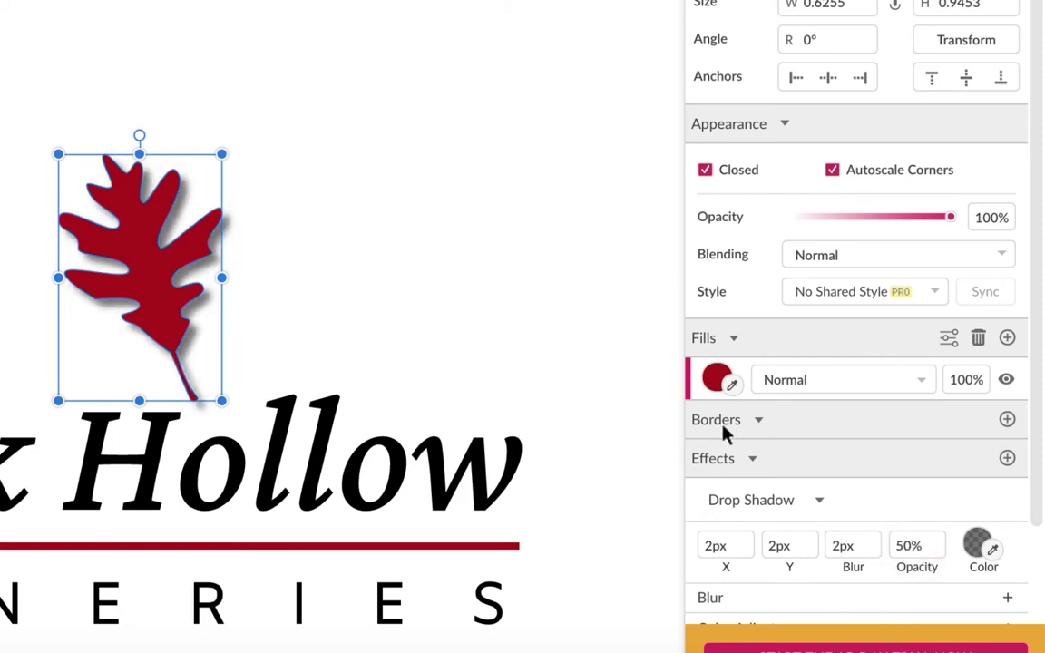
pyautogui.click(570, 305)
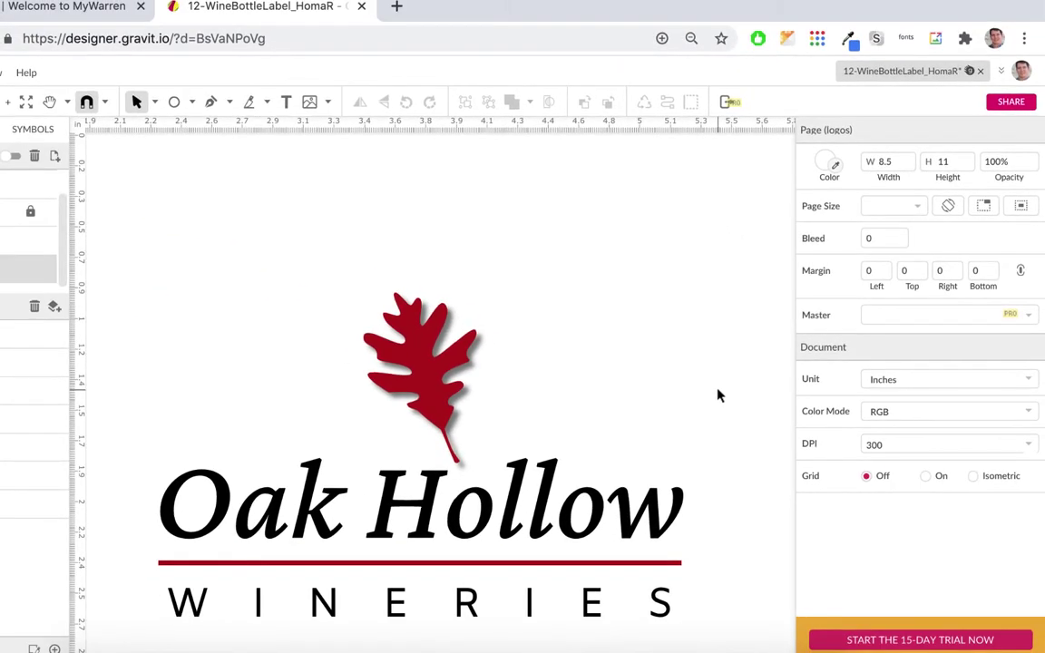
# Add a text object reading "Since 1967" in the empty area below the WINERIES line
pyautogui.hotkey('ctrl', '+')
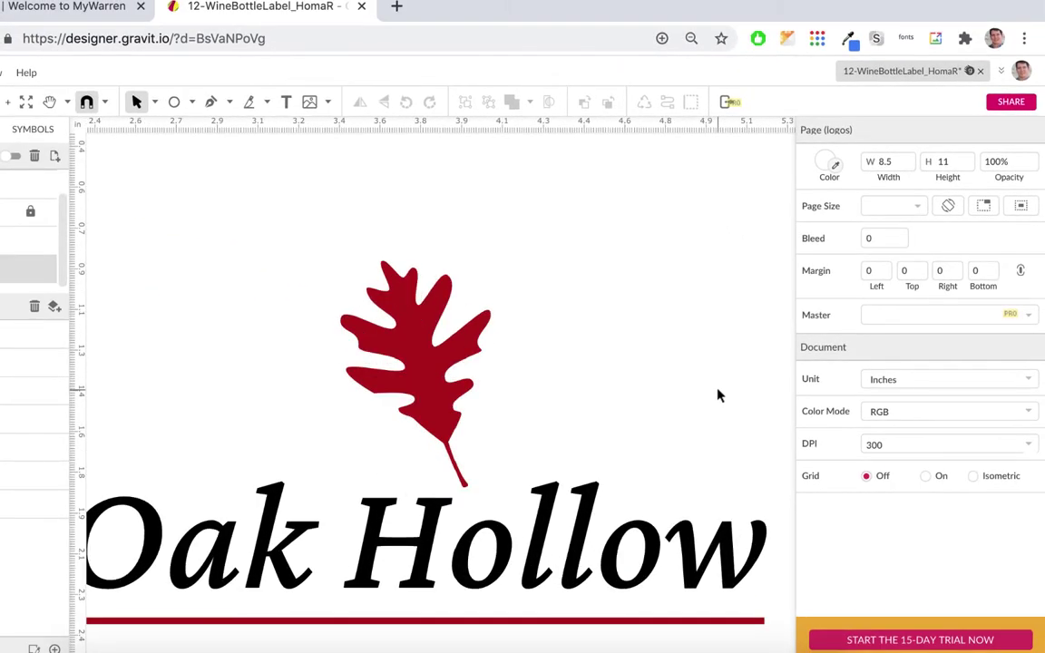
pyautogui.hotkey('ctrl', '-')
pyautogui.hotkey('ctrl', '-')
pyautogui.hotkey('ctrl', '-')
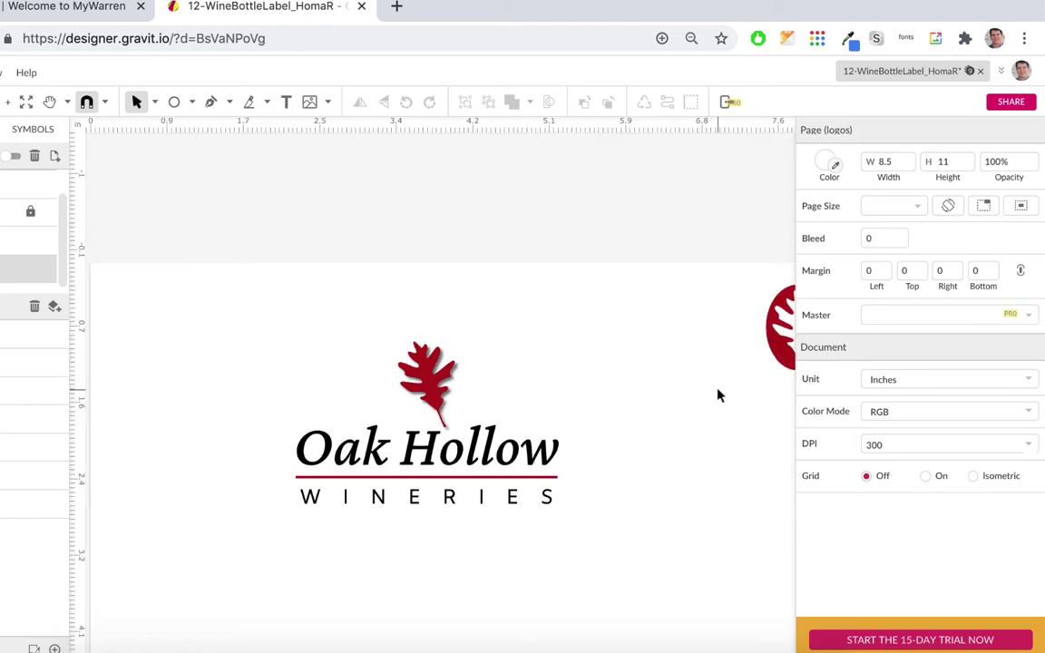
pyautogui.hotkey('ctrl', '-')
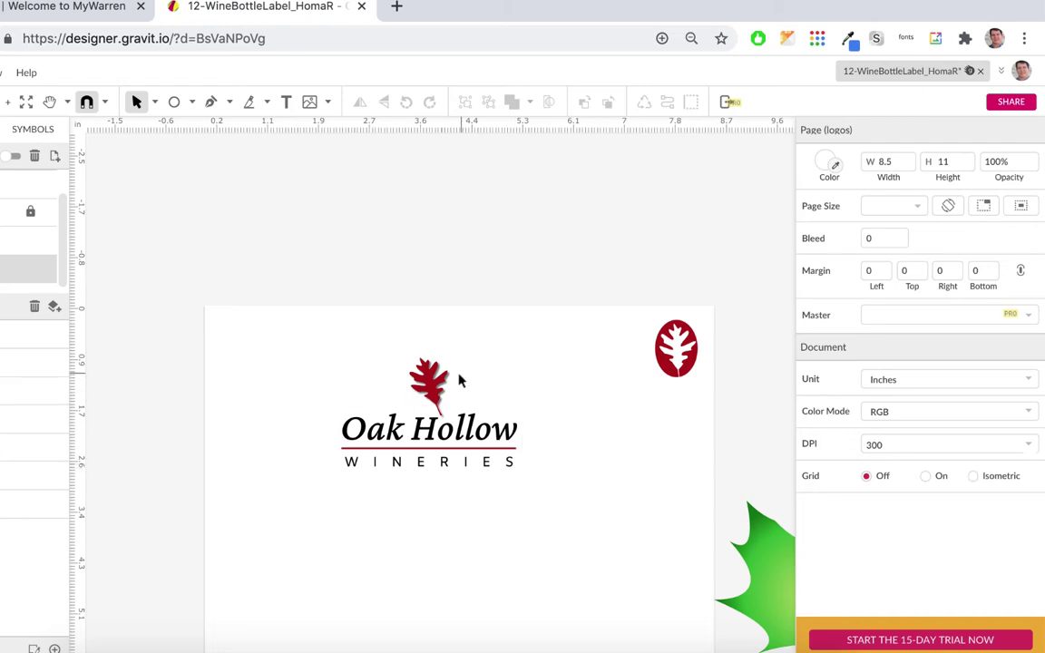
pyautogui.scroll(-2, 576, 510)
pyautogui.click(442, 436)
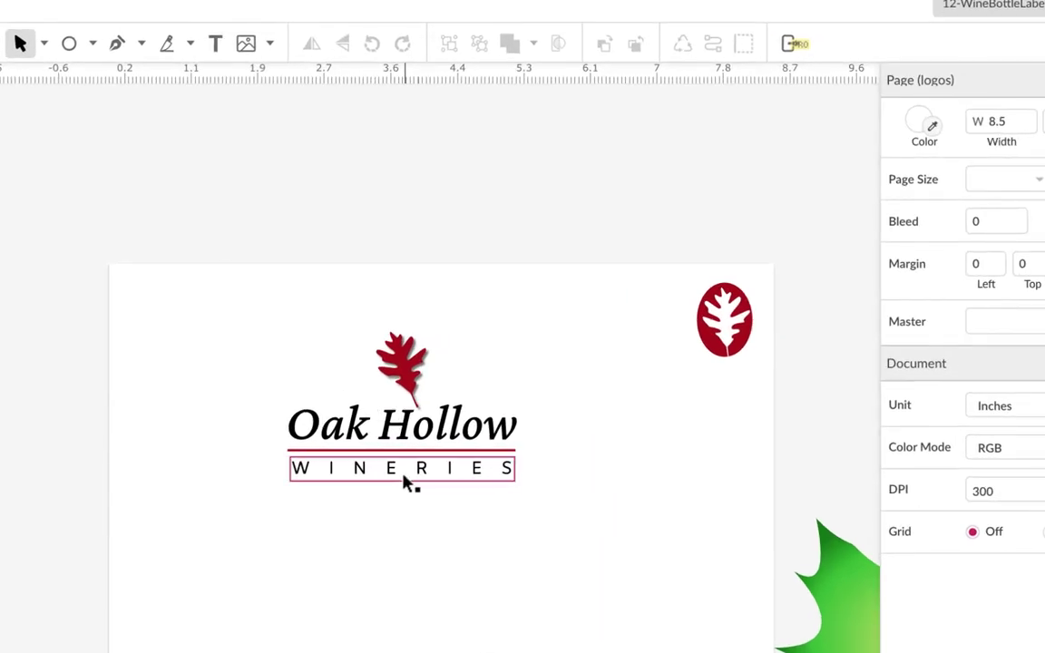
pyautogui.click(220, 47)
pyautogui.moveTo(356, 563); pyautogui.dragTo(513, 632)
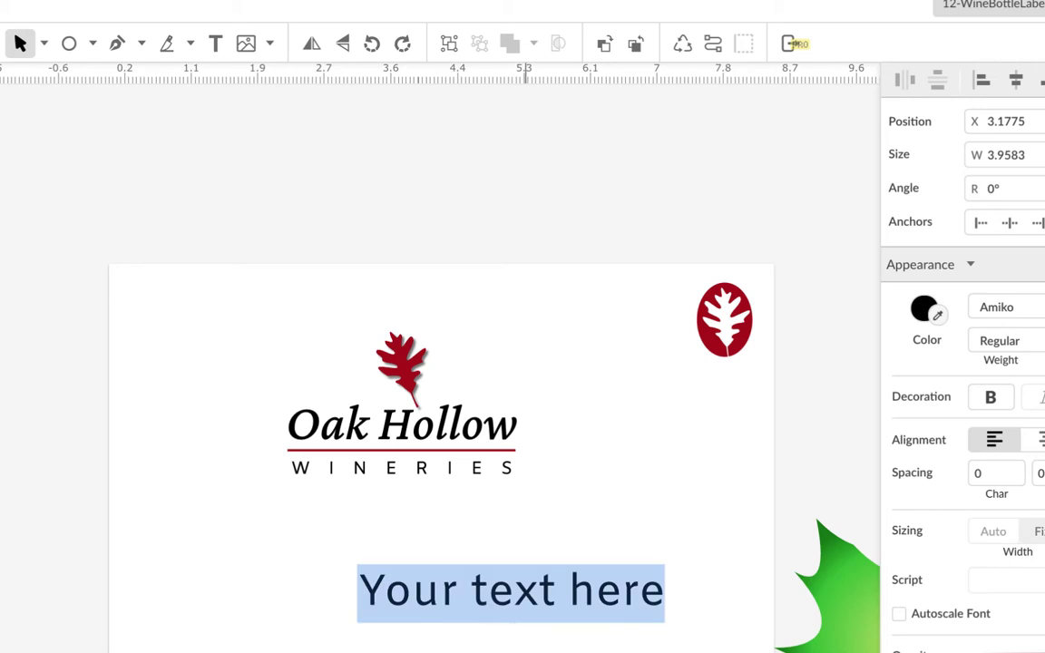
pyautogui.write('Since 19')
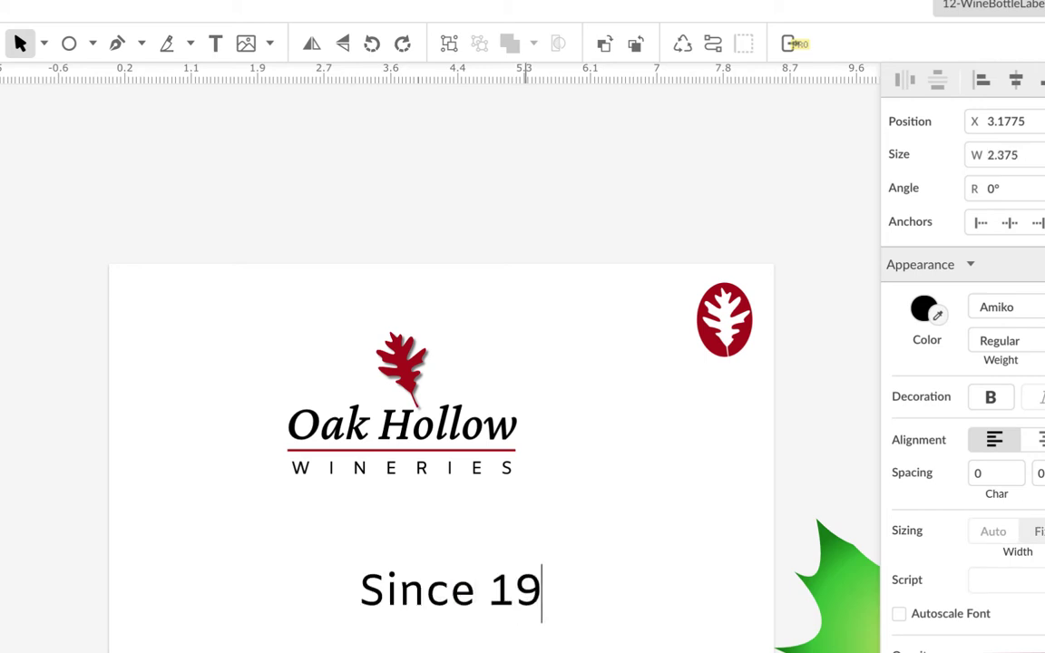
pyautogui.write('67')
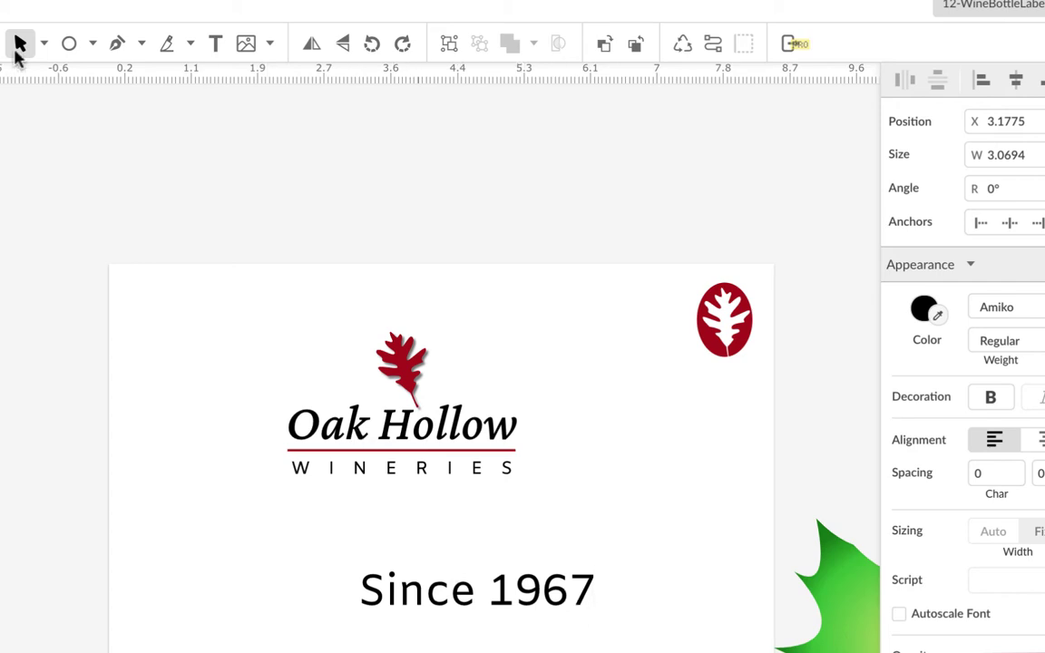
# Change the font of the "Since 1967" text to Crimson Pro
pyautogui.click(471, 606)
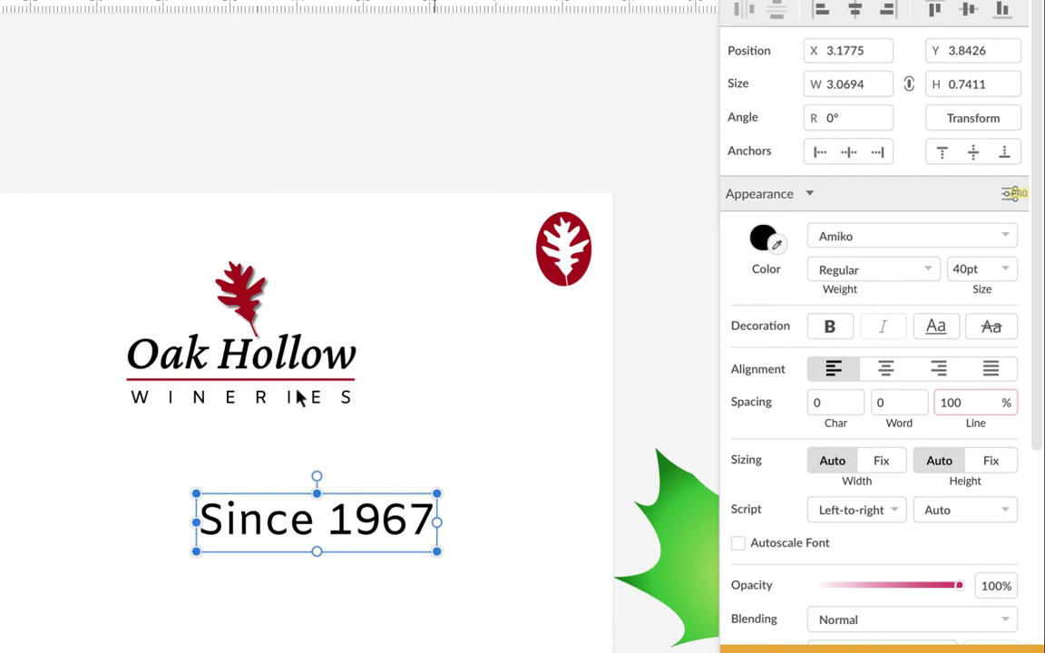
pyautogui.click(1007, 233)
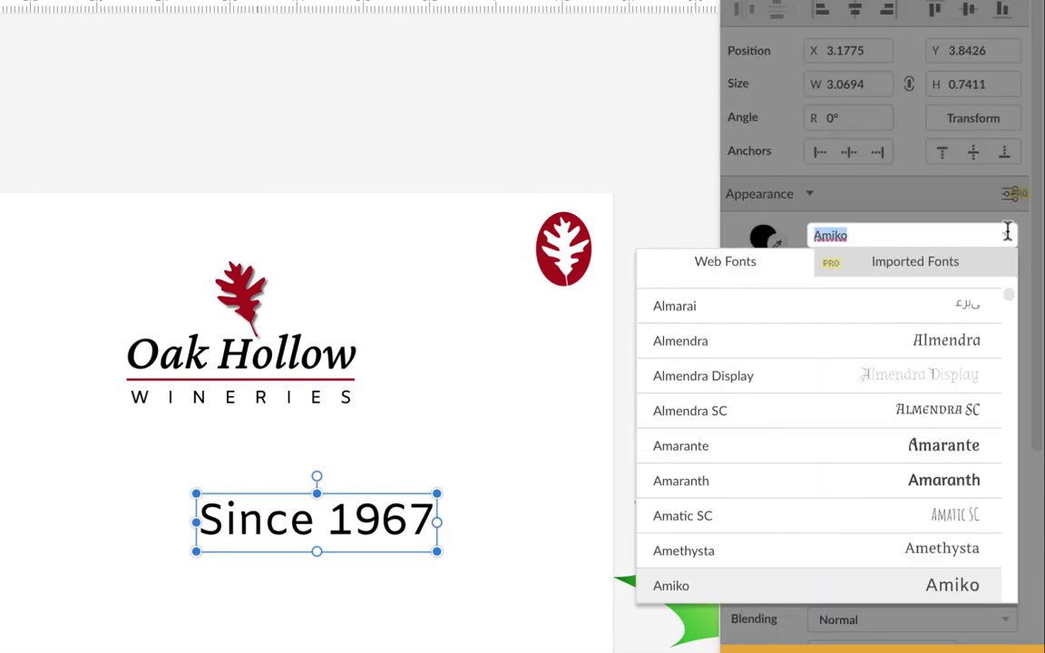
pyautogui.scroll(-3, 893, 318)
pyautogui.scroll(-20, 889, 336)
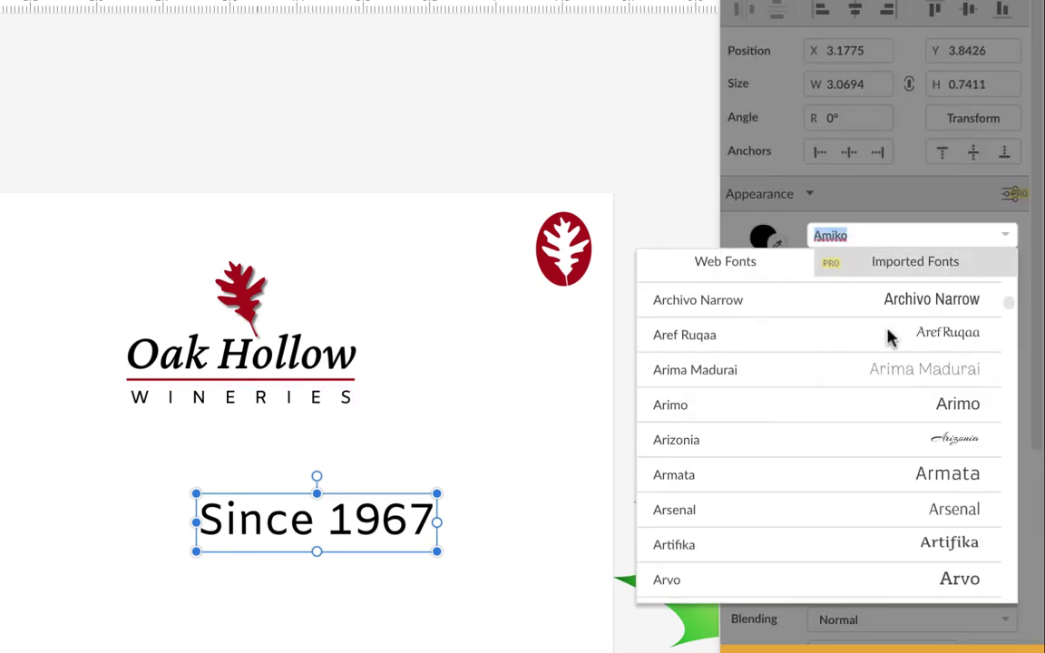
pyautogui.scroll(-8, 889, 338)
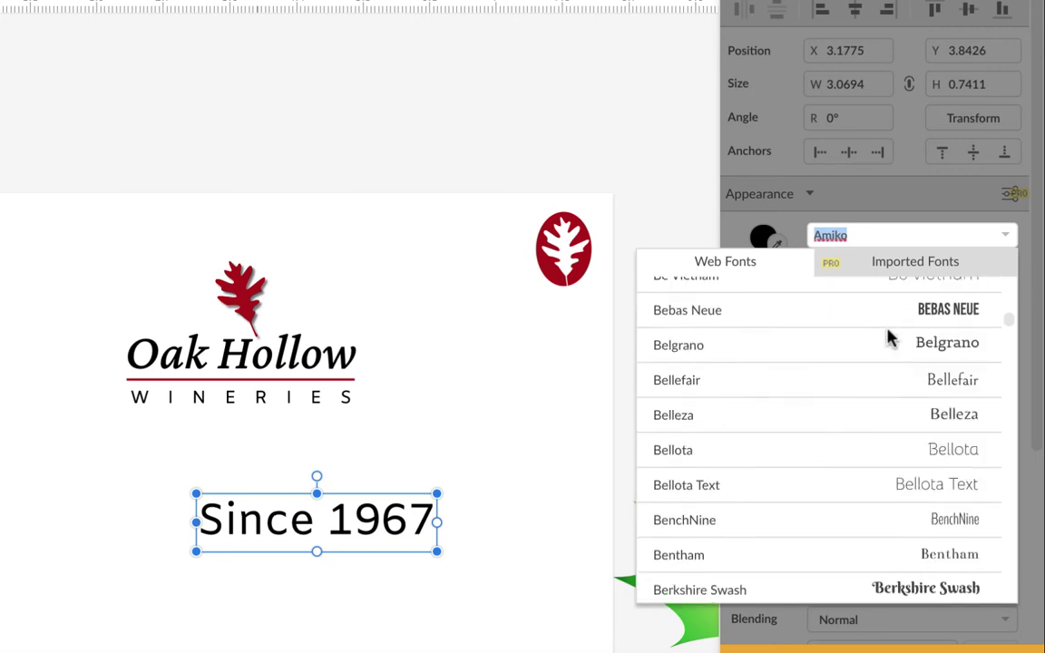
pyautogui.scroll(-4, 889, 338)
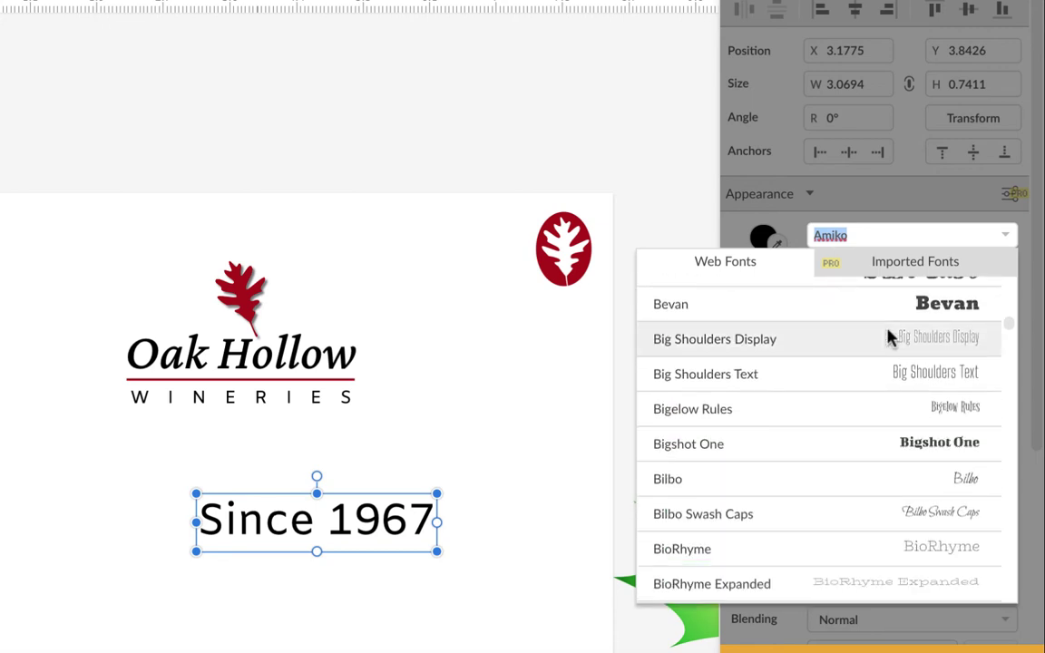
pyautogui.scroll(-5, 889, 338)
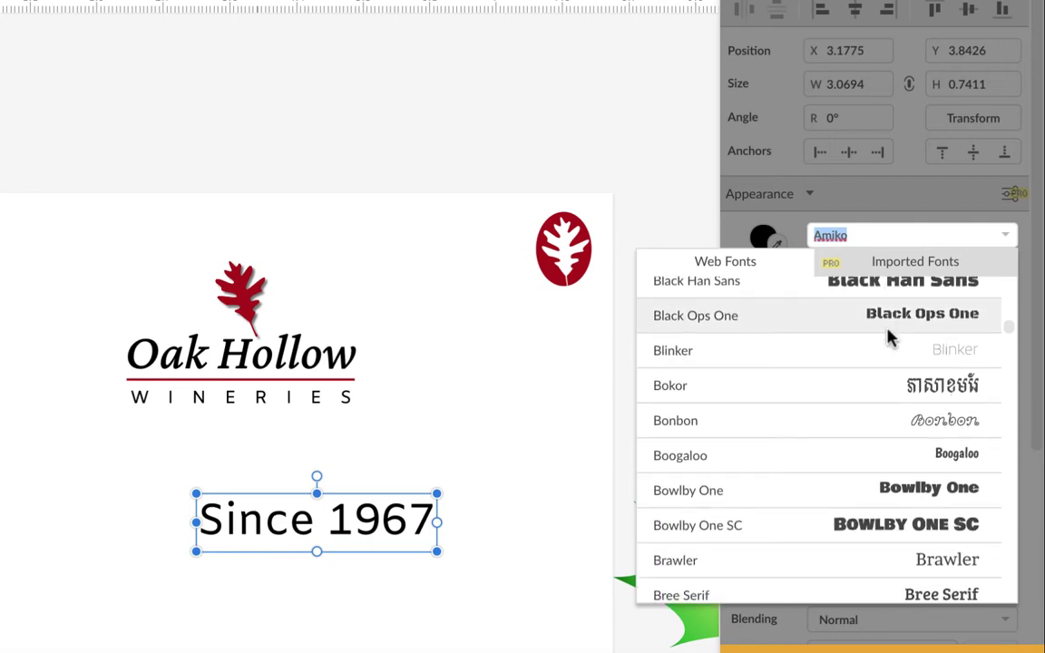
pyautogui.scroll(-6, 889, 337)
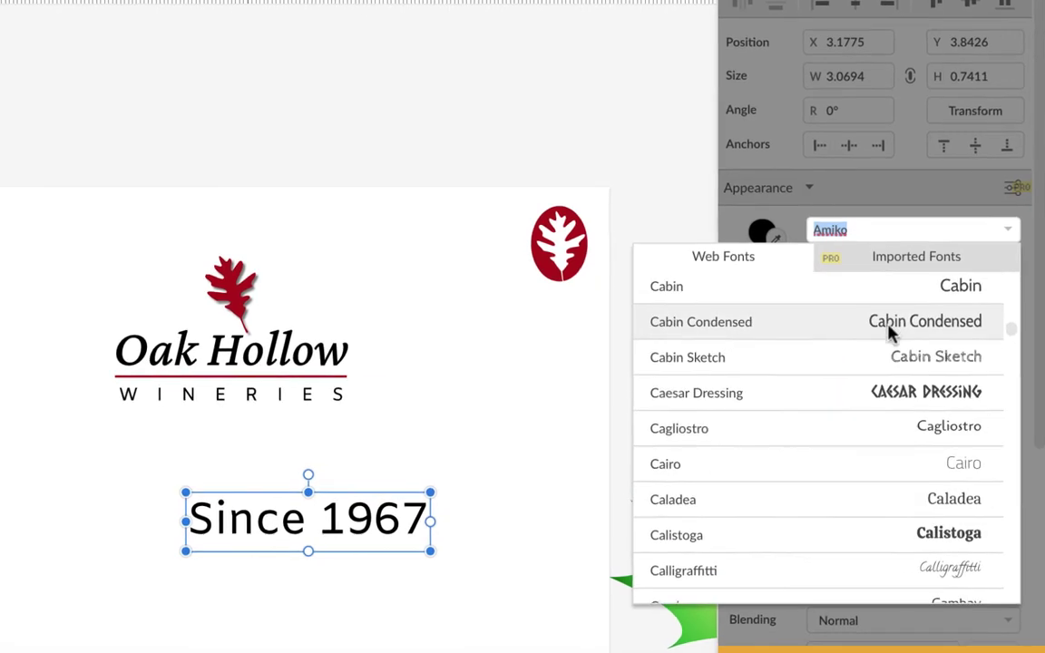
pyautogui.scroll(-6, 889, 335)
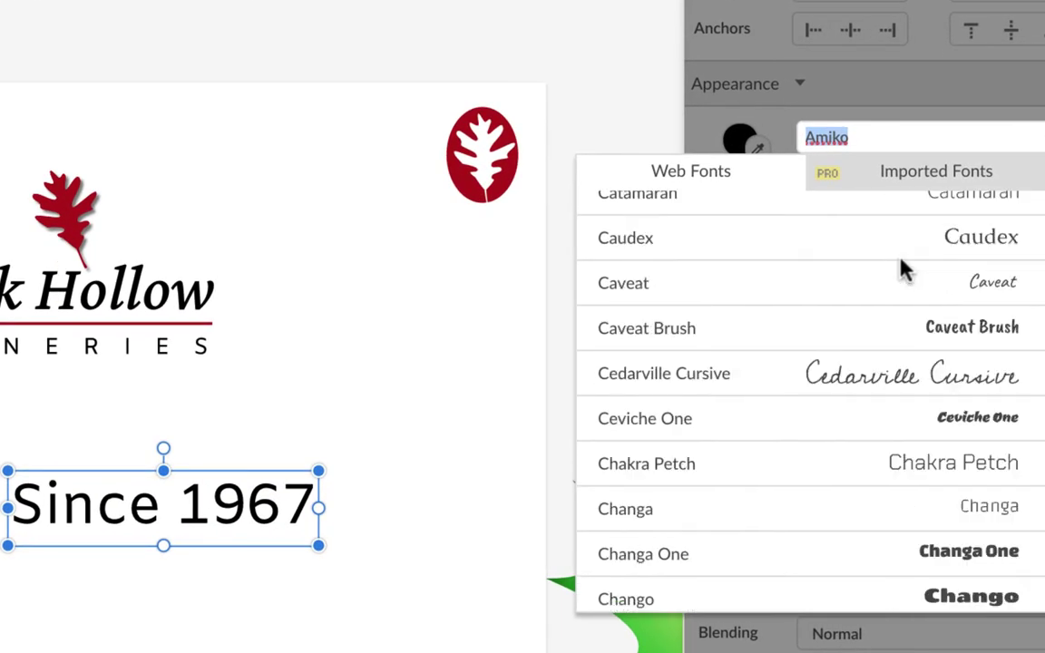
pyautogui.scroll(-8, 903, 268)
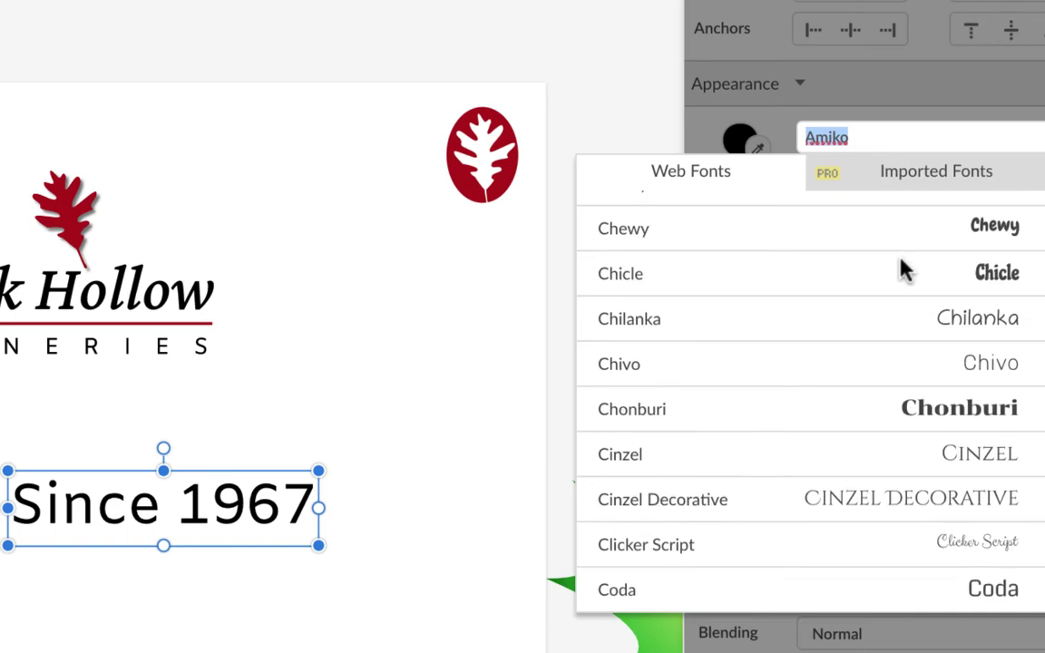
pyautogui.scroll(-7, 903, 267)
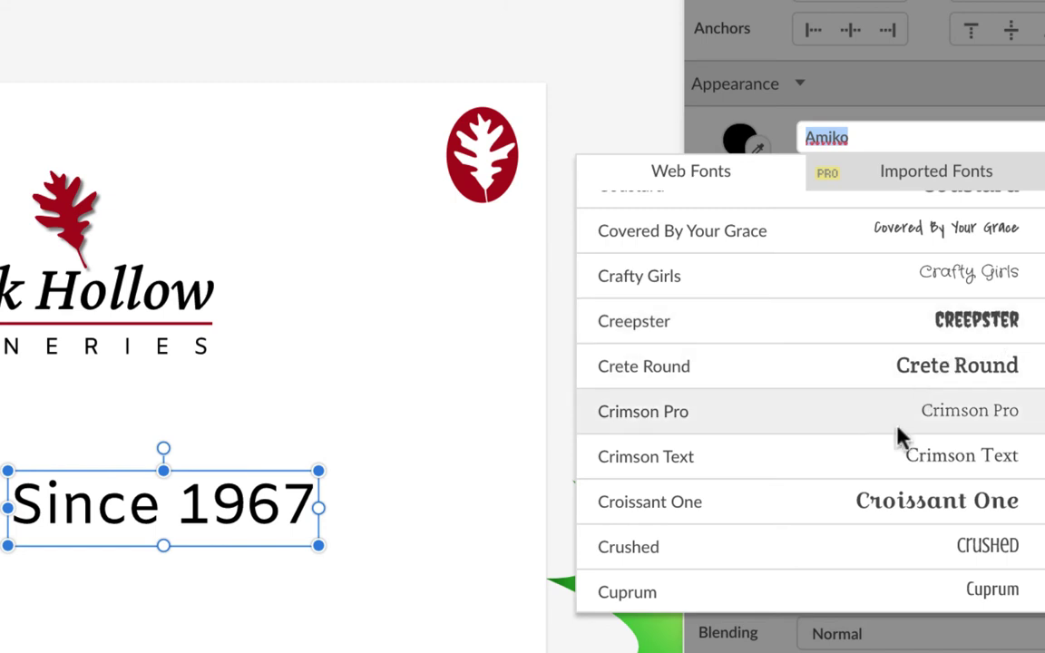
pyautogui.click(672, 417)
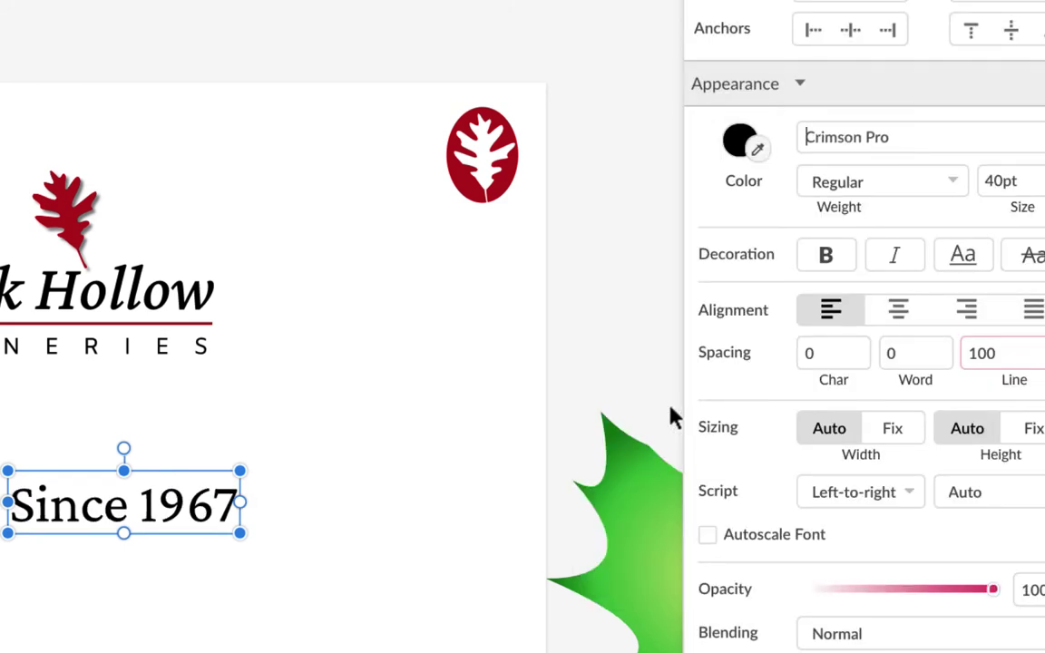
# Set the "Since 1967" text to Light Italic weight and 24 pt size
pyautogui.click(957, 182)
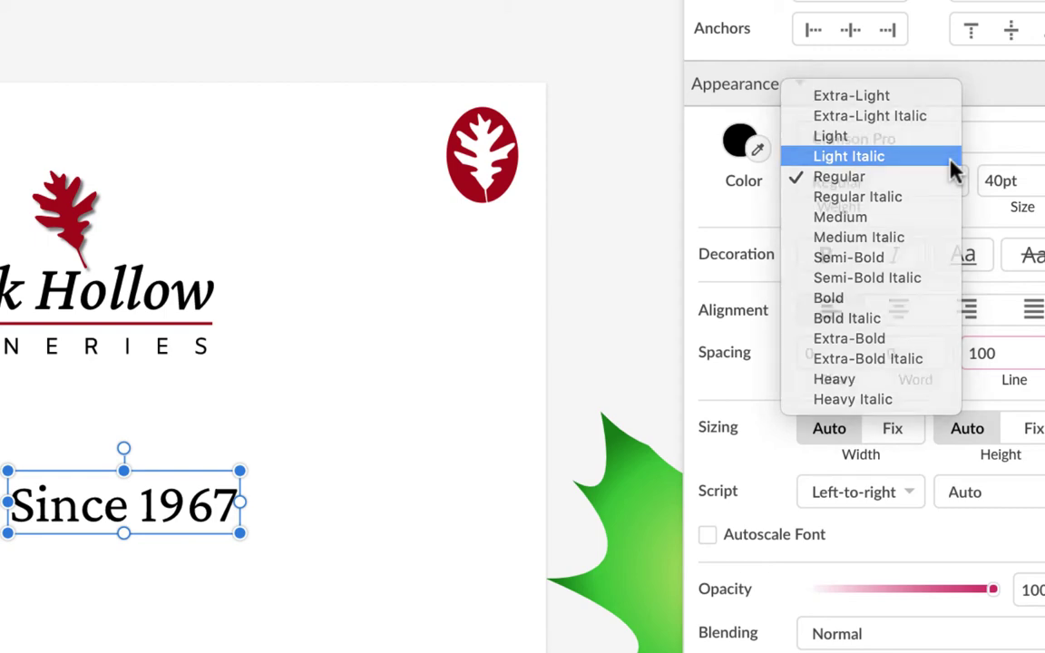
pyautogui.click(952, 158)
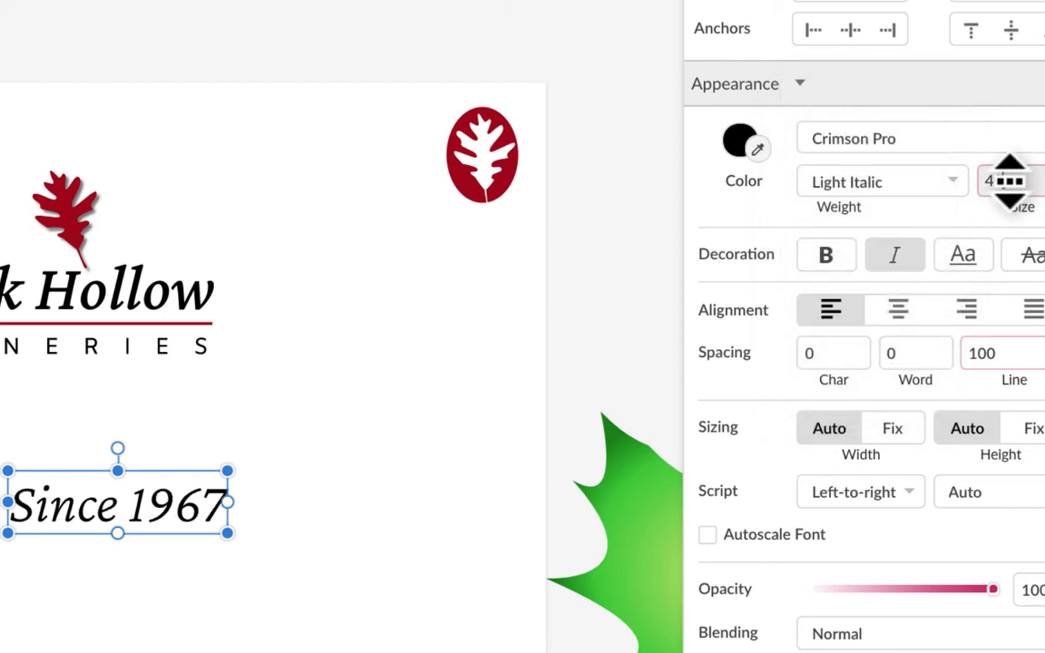
pyautogui.scroll(-9, 1003, 200)
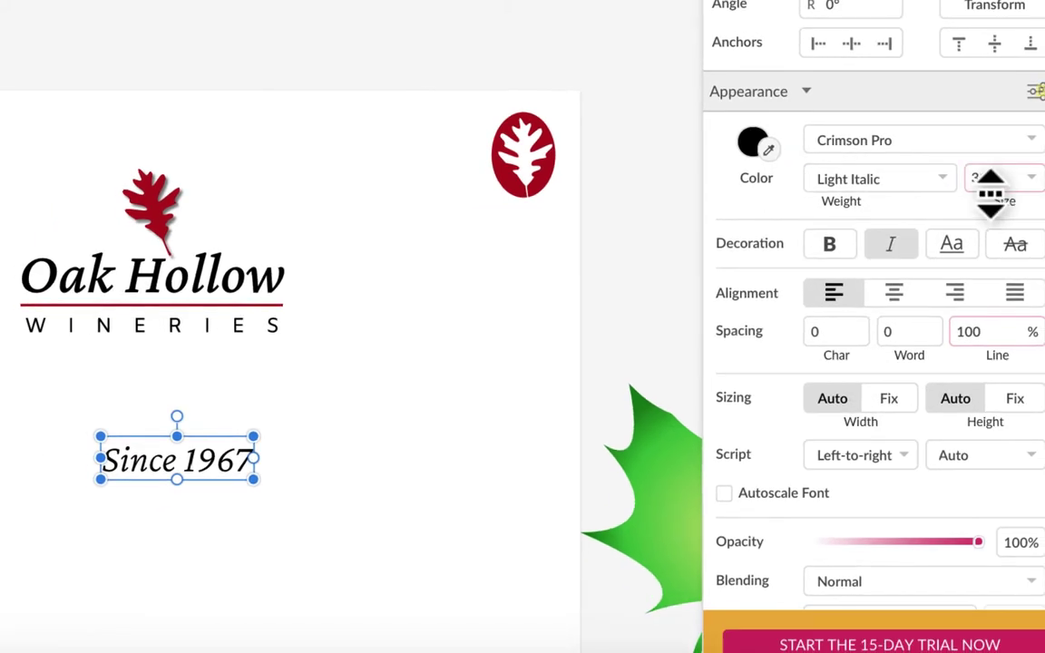
pyautogui.scroll(-8, 990, 186)
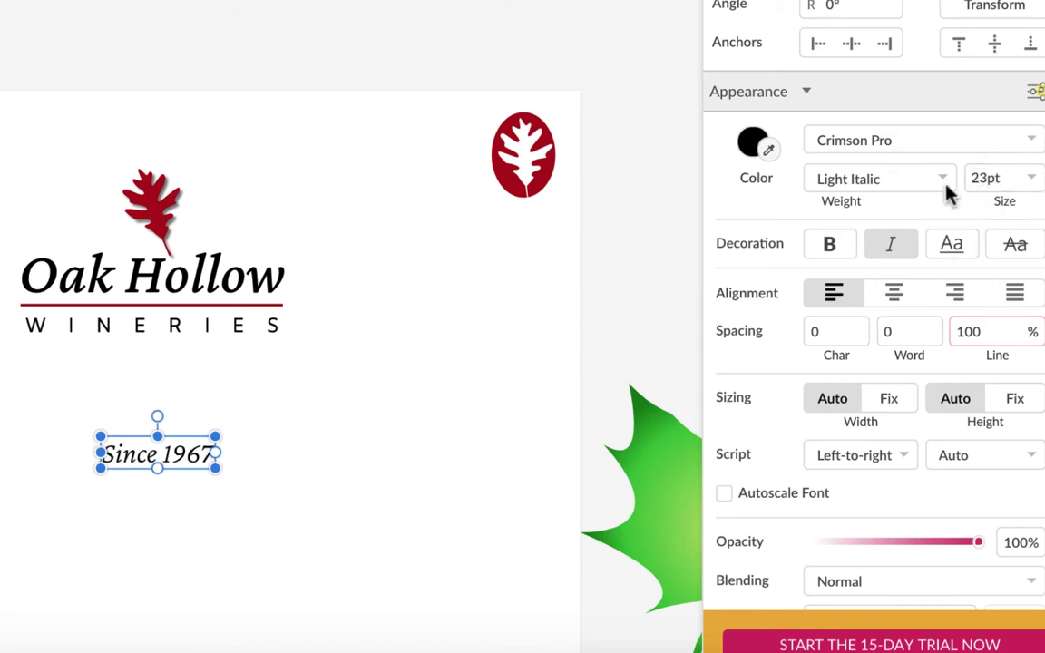
pyautogui.click(975, 175)
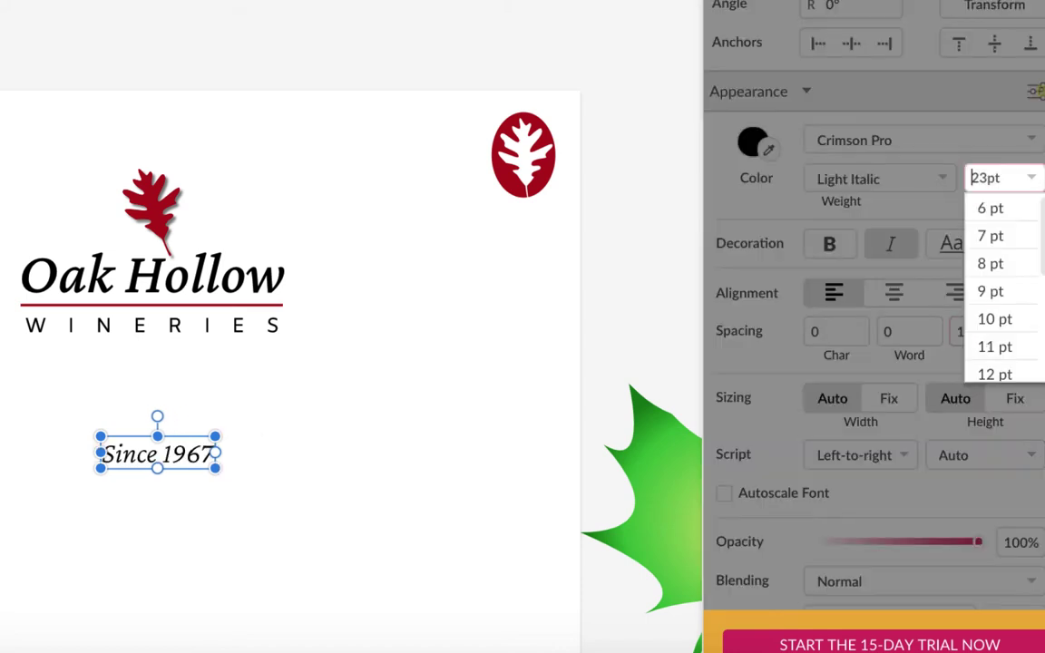
pyautogui.doubleClick(986, 176)
pyautogui.write('24')
pyautogui.press('Return')
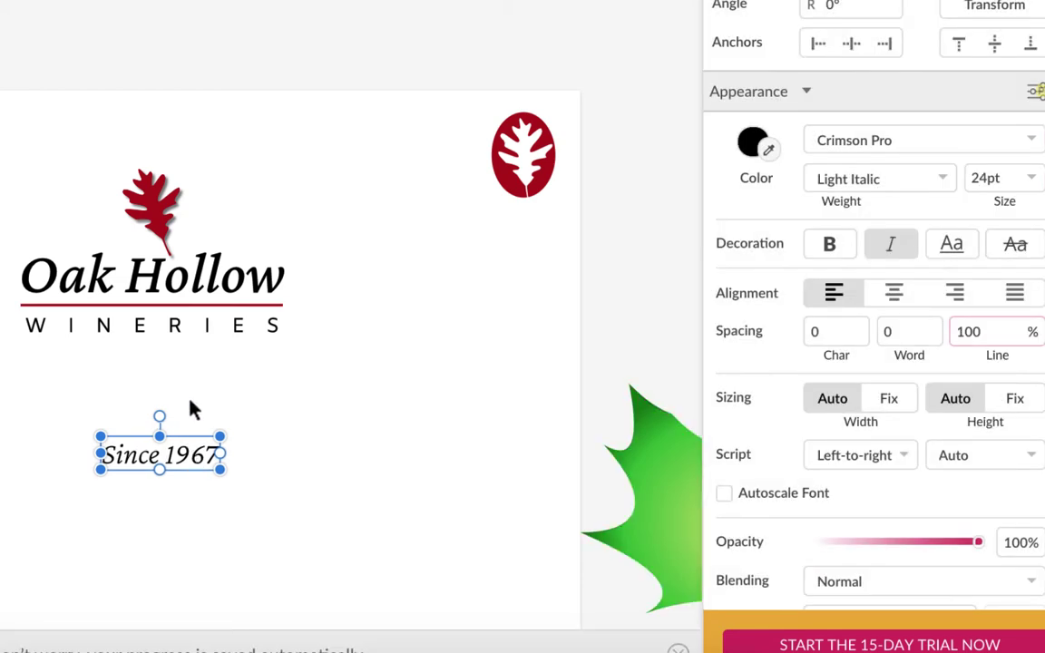
# Move the "Since 1967" text directly beneath the WINERIES line and set its character spacing to 0.1
pyautogui.moveTo(196, 456); pyautogui.dragTo(187, 371)
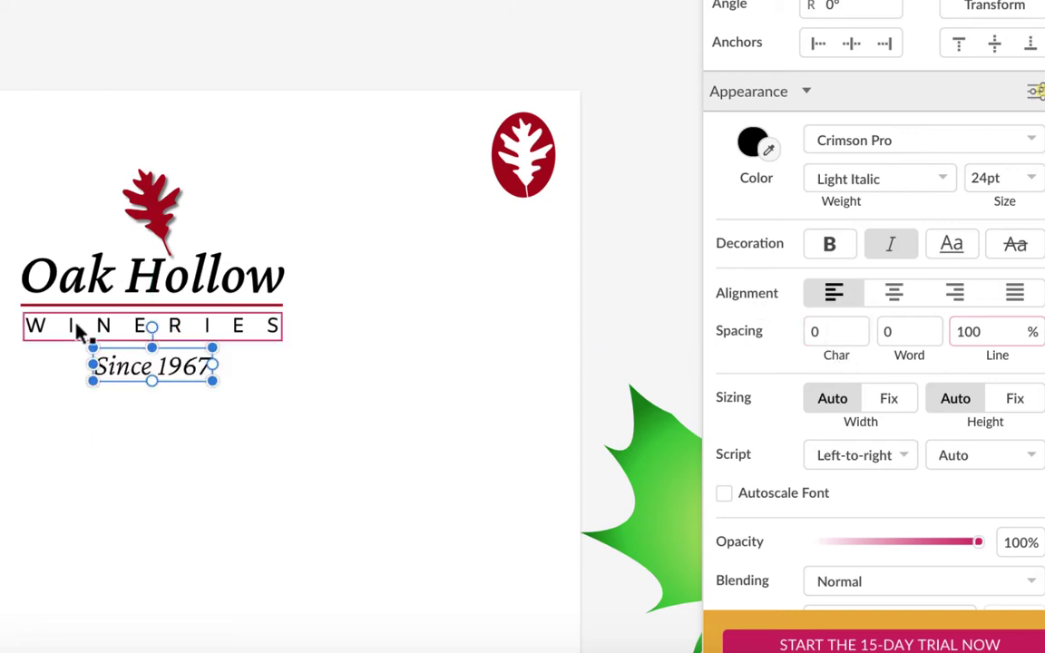
pyautogui.doubleClick(841, 333)
pyautogui.write('.1')
pyautogui.press('Return')
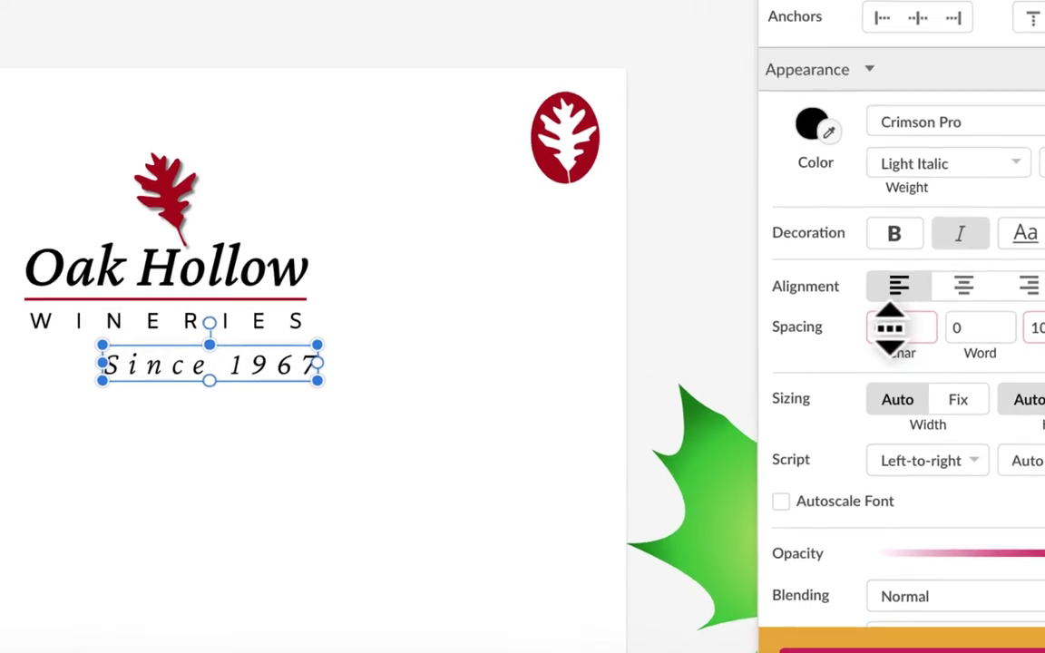
# Reduce the "Since 1967" character spacing to 0.05 and reposition the text roughly centred with a wider gap below WINERIES
pyautogui.click(890, 327)
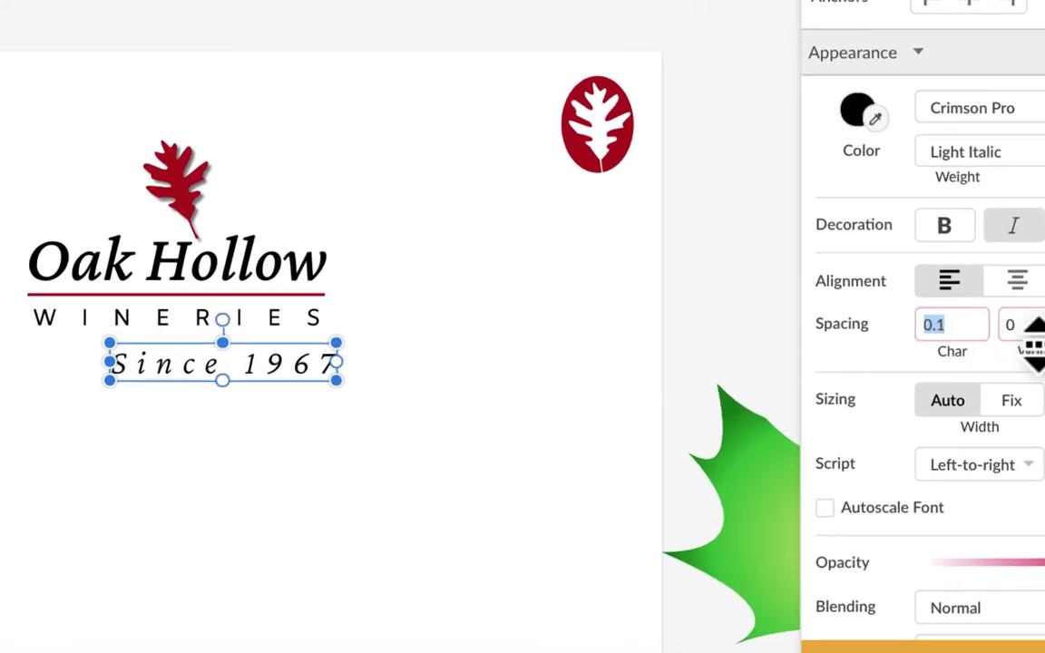
pyautogui.write('.05')
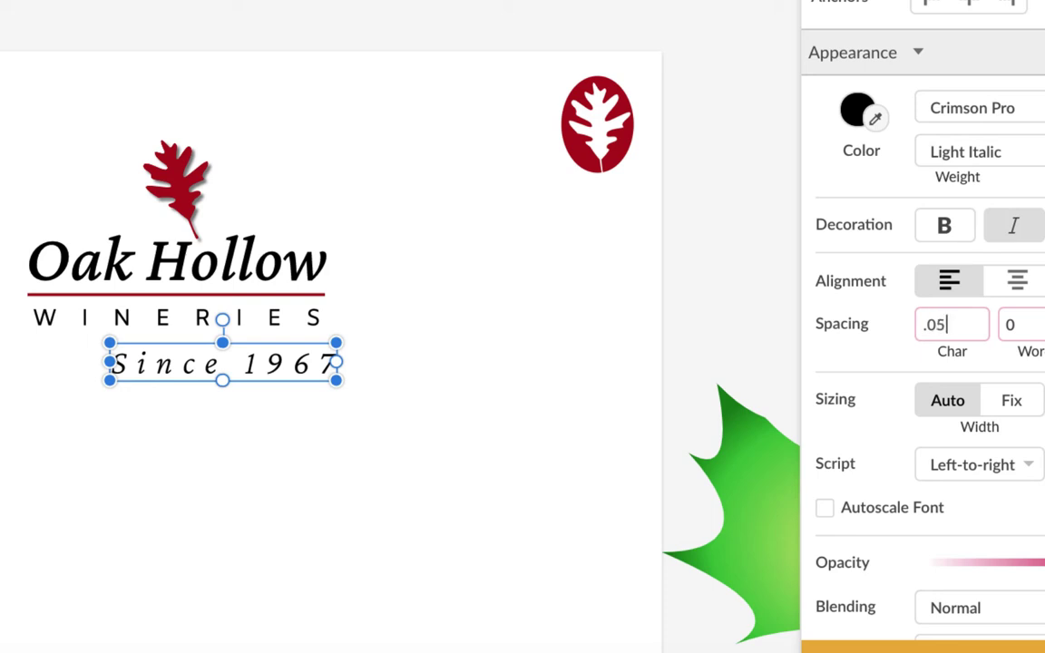
pyautogui.press('Tab')
pyautogui.moveTo(245, 381)
pyautogui.mouseDown()
pyautogui.moveTo(242, 373)
pyautogui.moveTo(228, 383)
pyautogui.mouseUp()
pyautogui.click(416, 347)
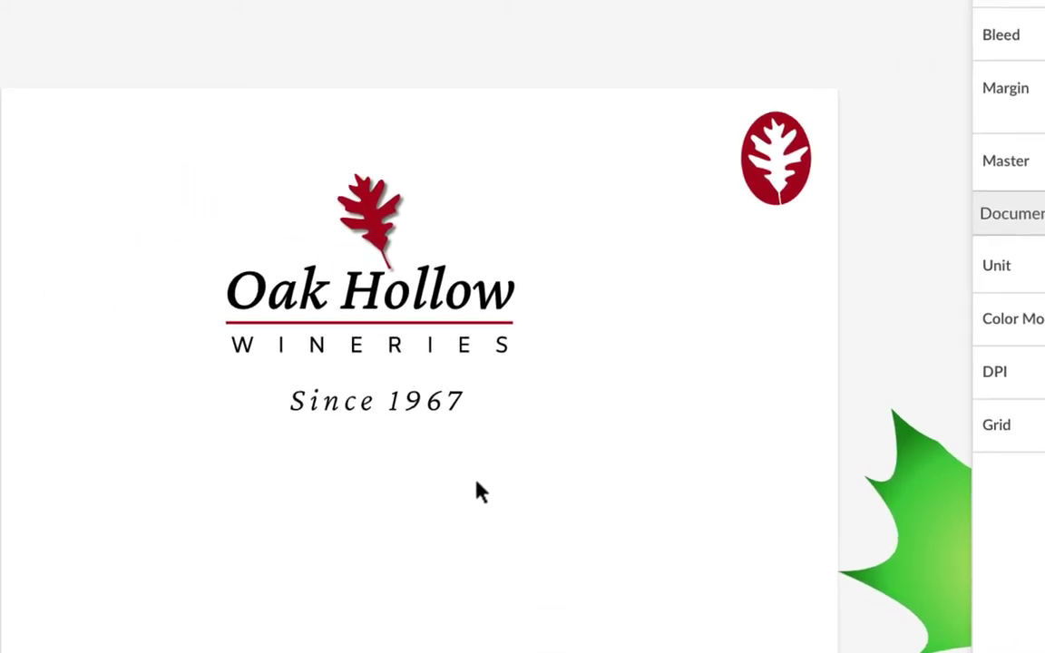
pyautogui.click(418, 413)
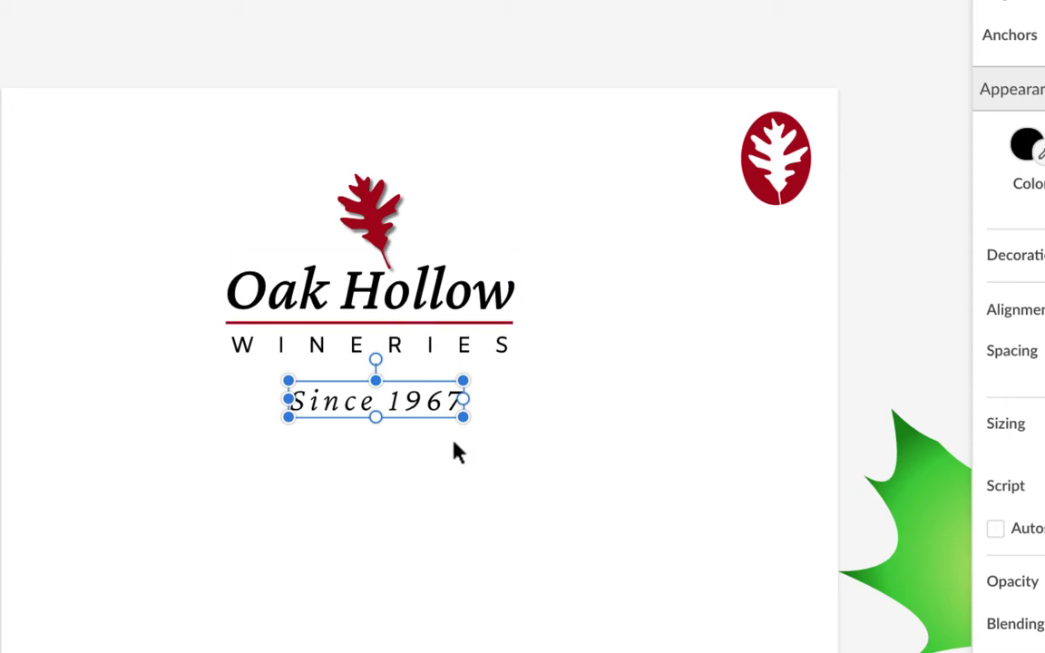
pyautogui.moveTo(389, 416); pyautogui.dragTo(390, 423)
pyautogui.click(542, 423)
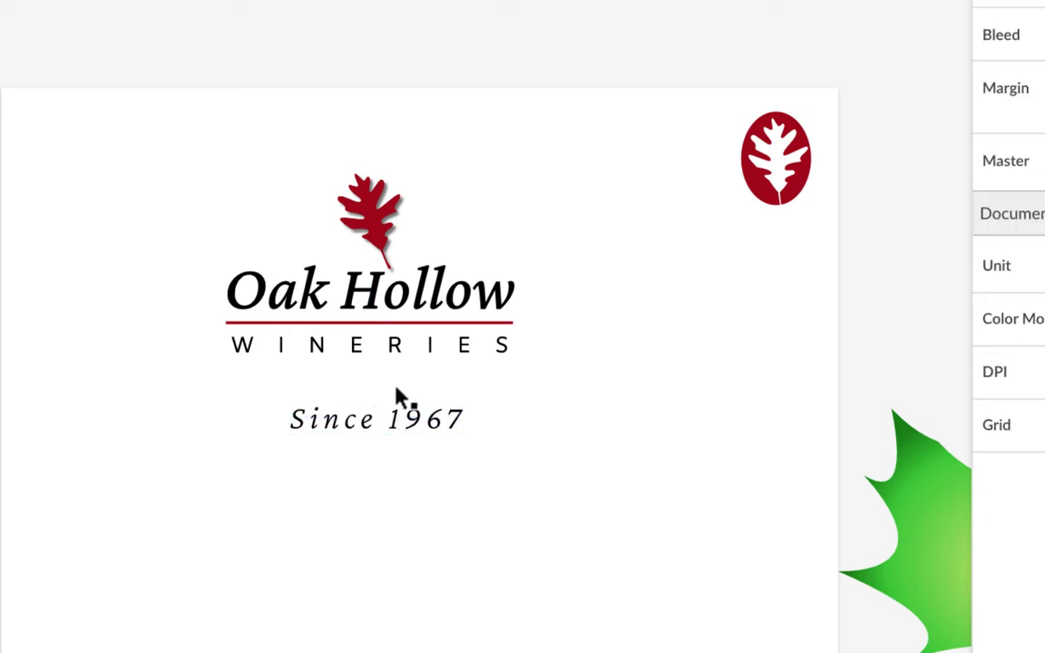
# Align the oak leaf, Oak Hollow text, red line, WINERIES and "Since 1967" on their horizontal centres
pyautogui.moveTo(121, 107); pyautogui.dragTo(613, 501)
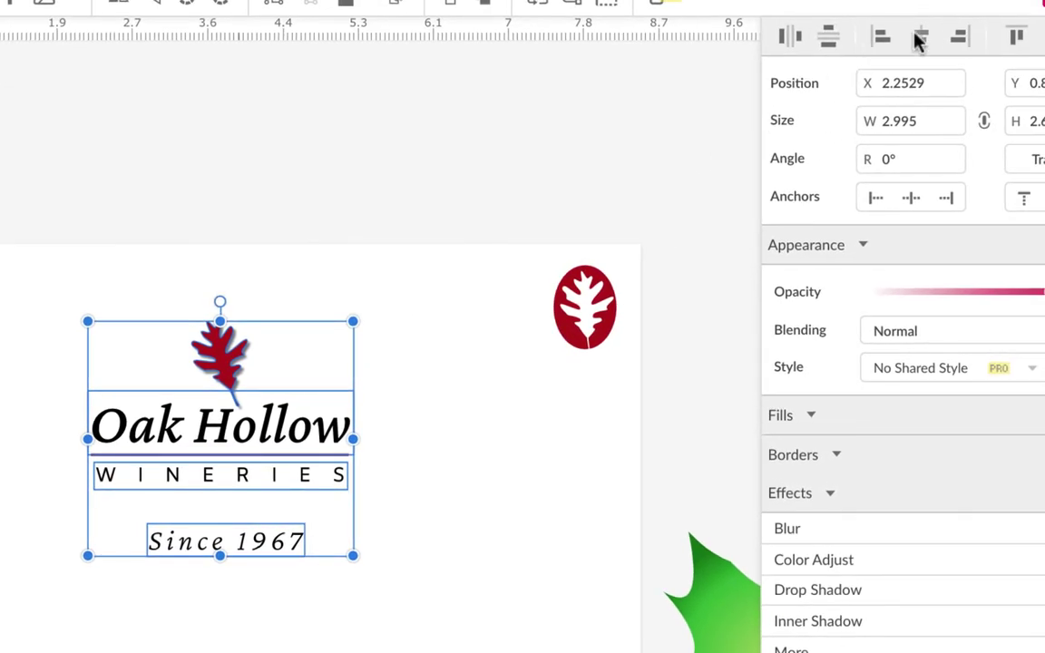
pyautogui.click(921, 37)
pyautogui.press('Escape')
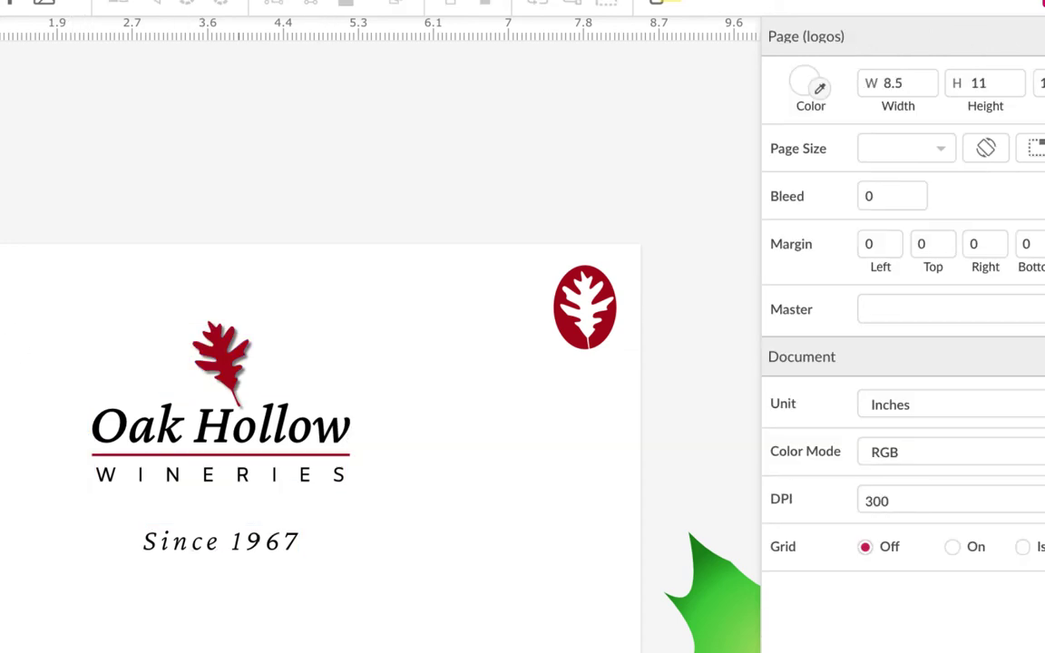
# Move the large green gradient maple leaf onto the page, just below the "Since 1967" text
pyautogui.scroll(-3, 369, 569)
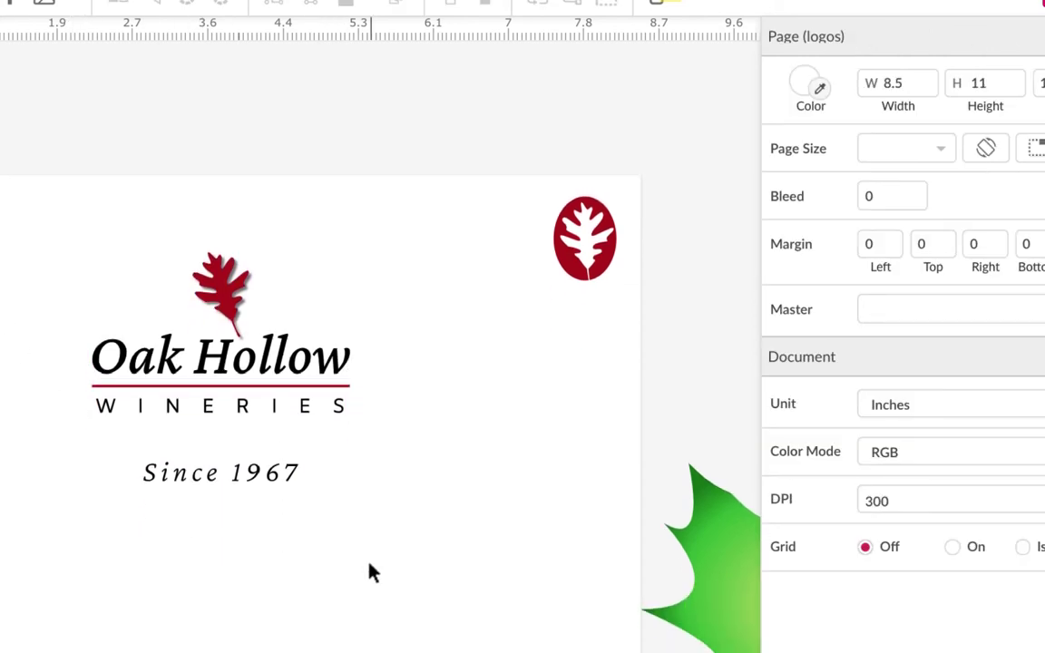
pyautogui.scroll(-3, 423, 590)
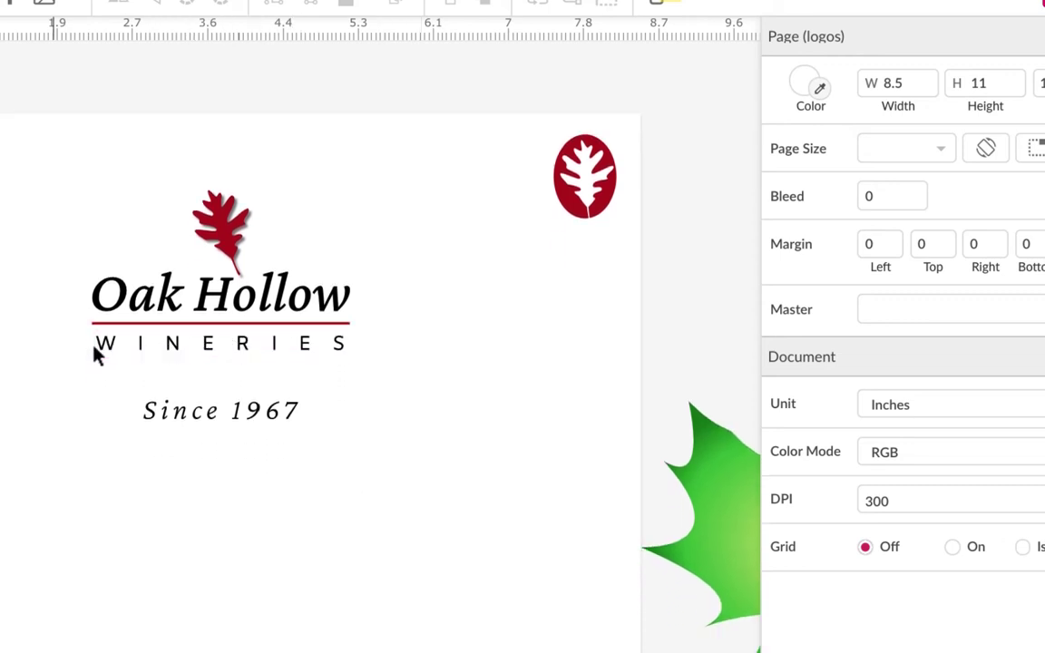
pyautogui.scroll(-1, 554, 430)
pyautogui.moveTo(743, 451); pyautogui.dragTo(252, 509)
pyautogui.scroll(-6, 562, 569)
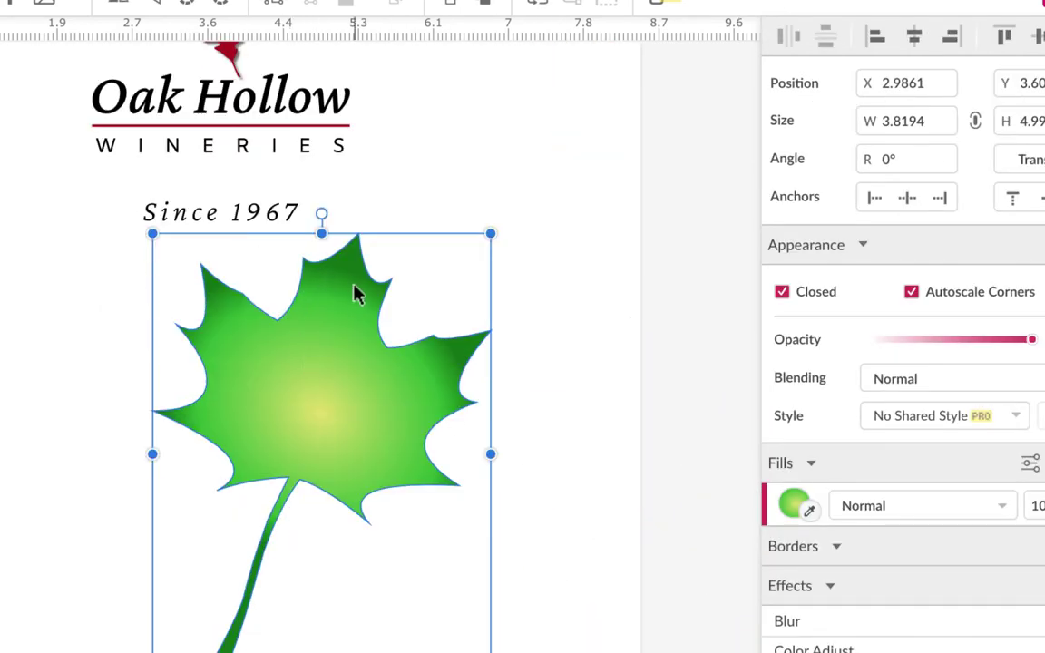
# Change the maple leaf's radial gradient to a solid color fill in medium green #5FB55F
pyautogui.click(793, 507)
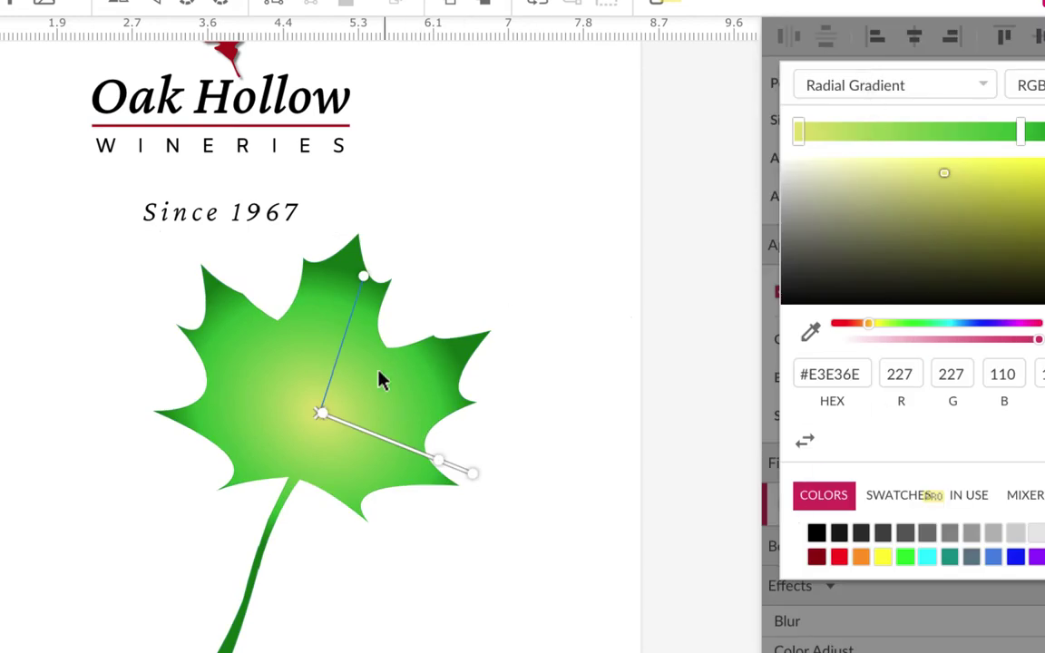
pyautogui.click(935, 91)
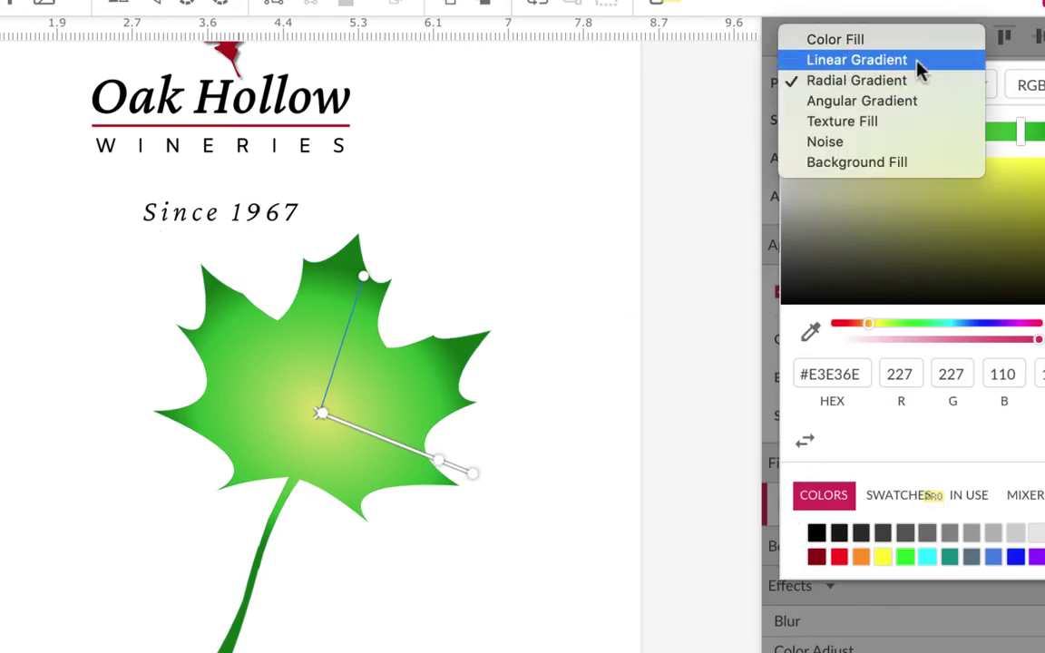
pyautogui.click(858, 40)
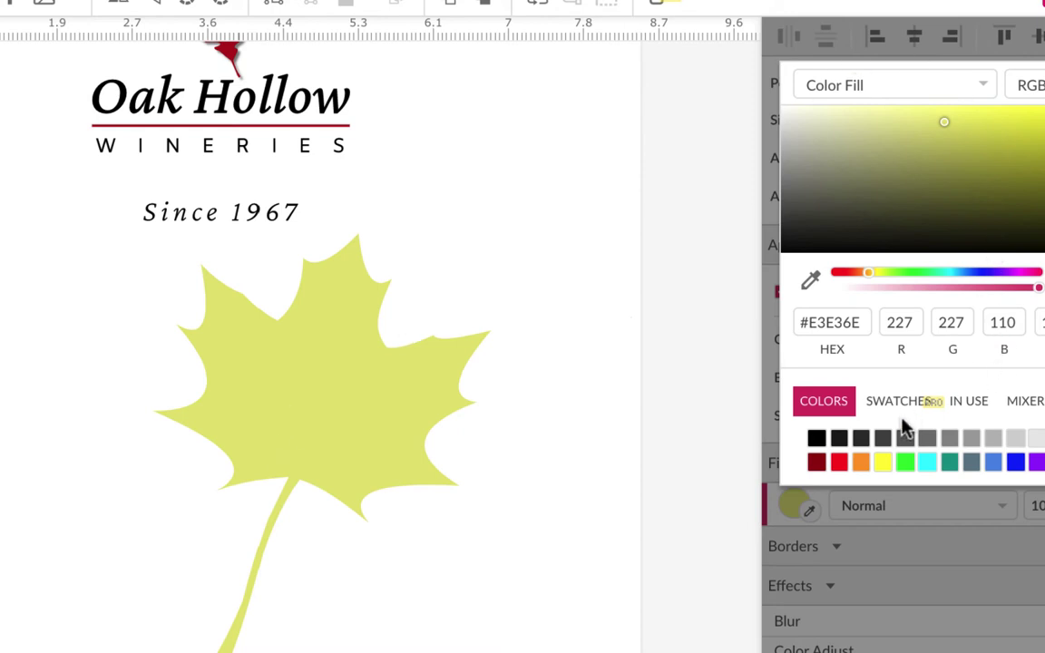
pyautogui.click(905, 463)
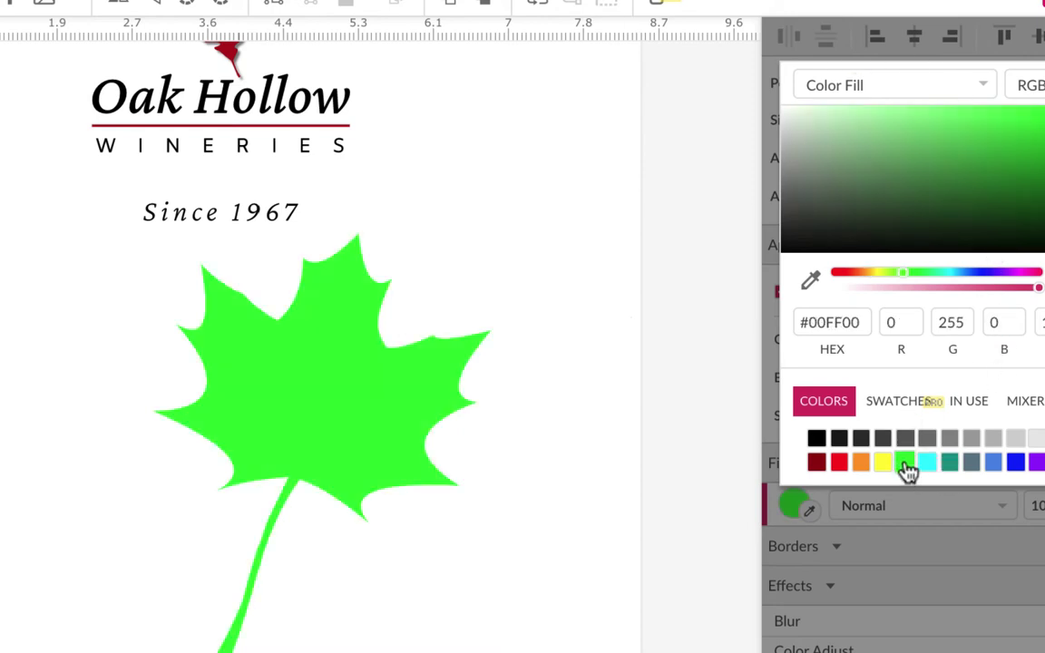
pyautogui.click(986, 173)
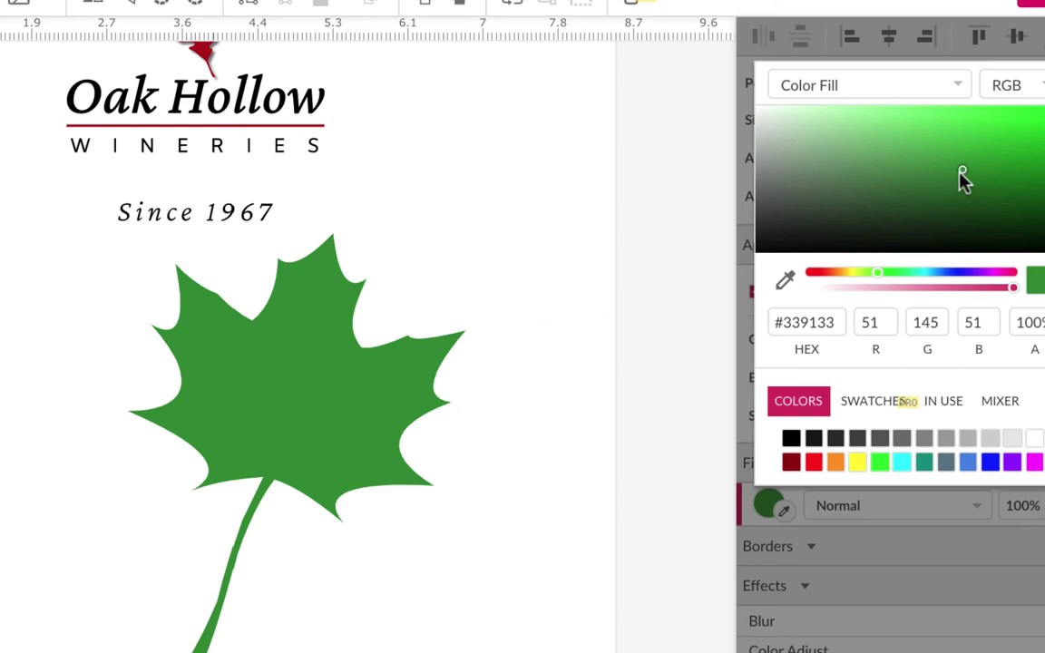
pyautogui.click(920, 178)
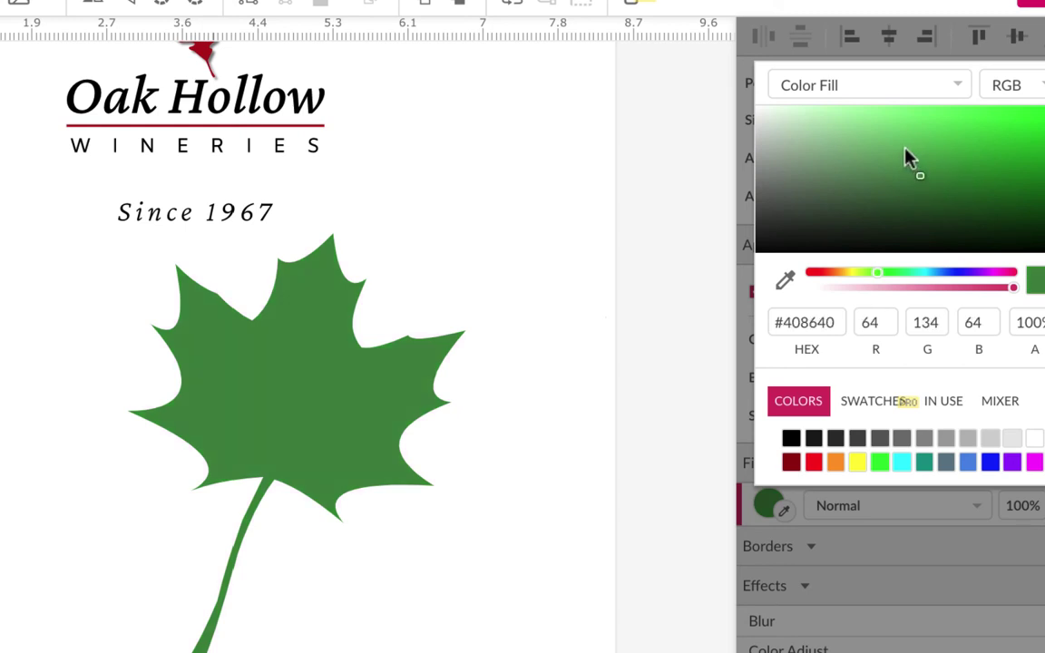
pyautogui.click(905, 150)
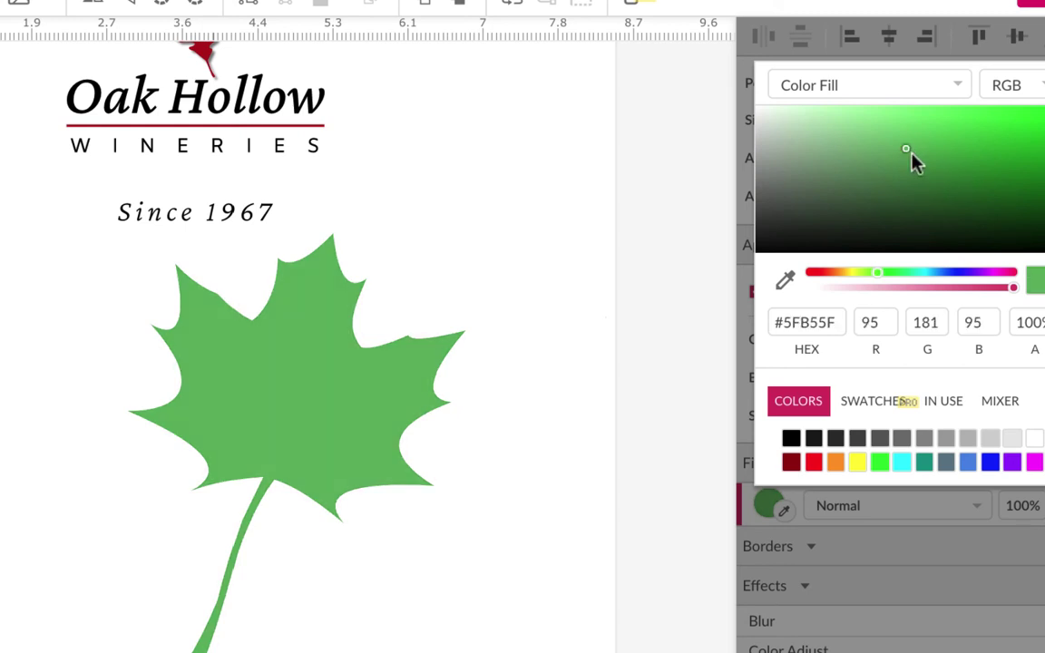
pyautogui.click(318, 339)
# Shrink the green maple leaf, rotate it so its stem points straight down, and place it centred beneath "Since 1967"
pyautogui.moveTo(310, 339); pyautogui.dragTo(287, 345)
pyautogui.moveTo(442, 239); pyautogui.dragTo(275, 455)
pyautogui.moveTo(196, 539); pyautogui.dragTo(240, 370)
pyautogui.moveTo(234, 269); pyautogui.dragTo(195, 272)
pyautogui.click(341, 282)
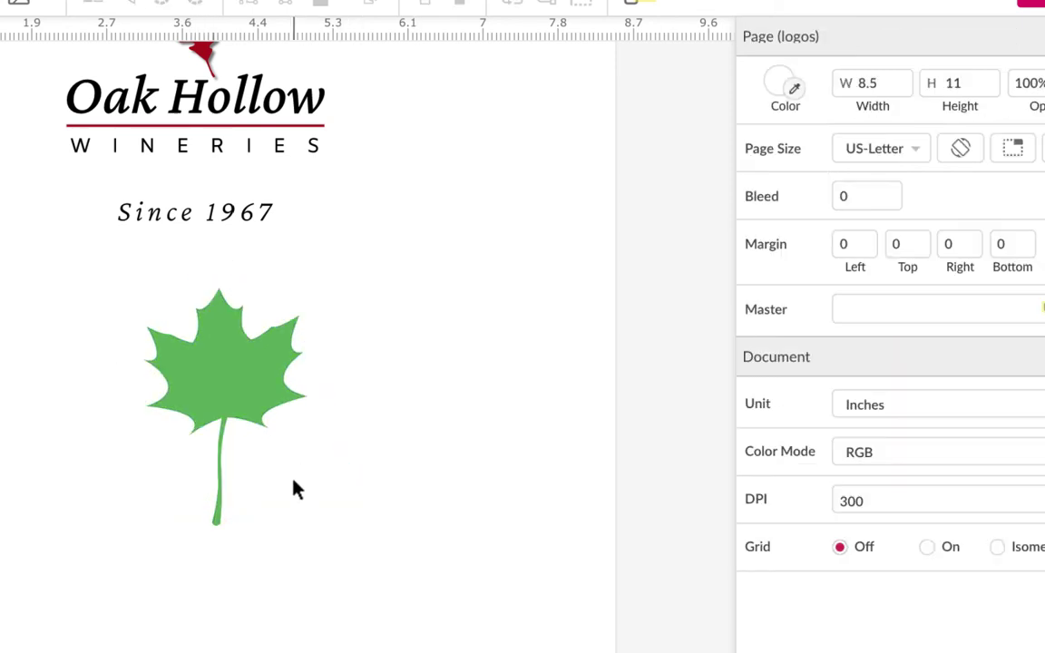
# Cut across the green maple leaf's stem about halfway down with the Knife tool
pyautogui.scroll(1, 293, 482)
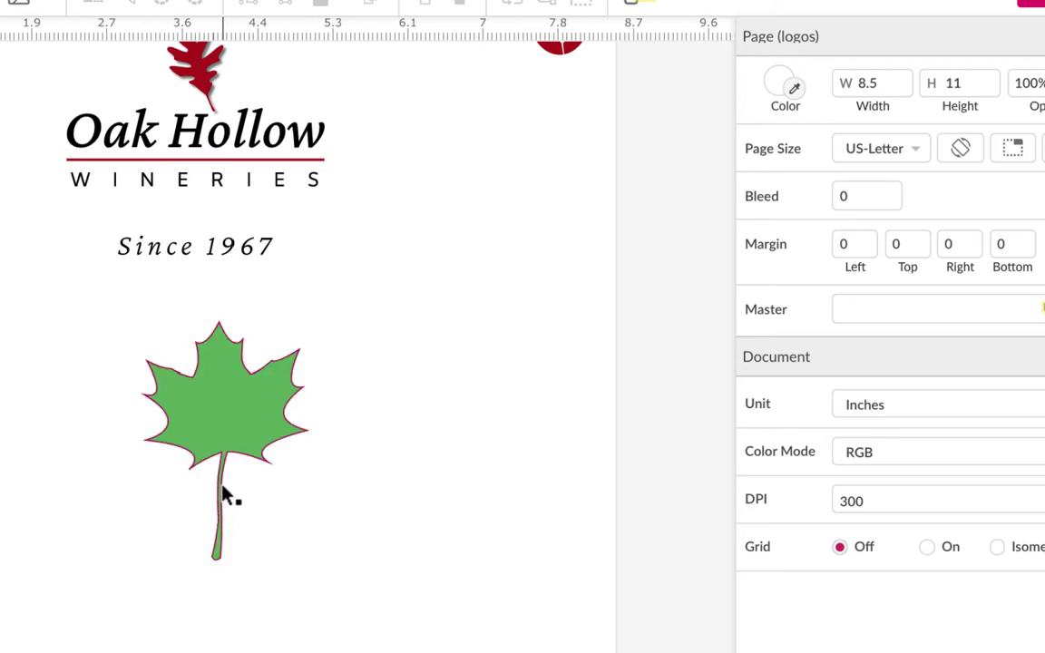
pyautogui.scroll(5, 227, 494)
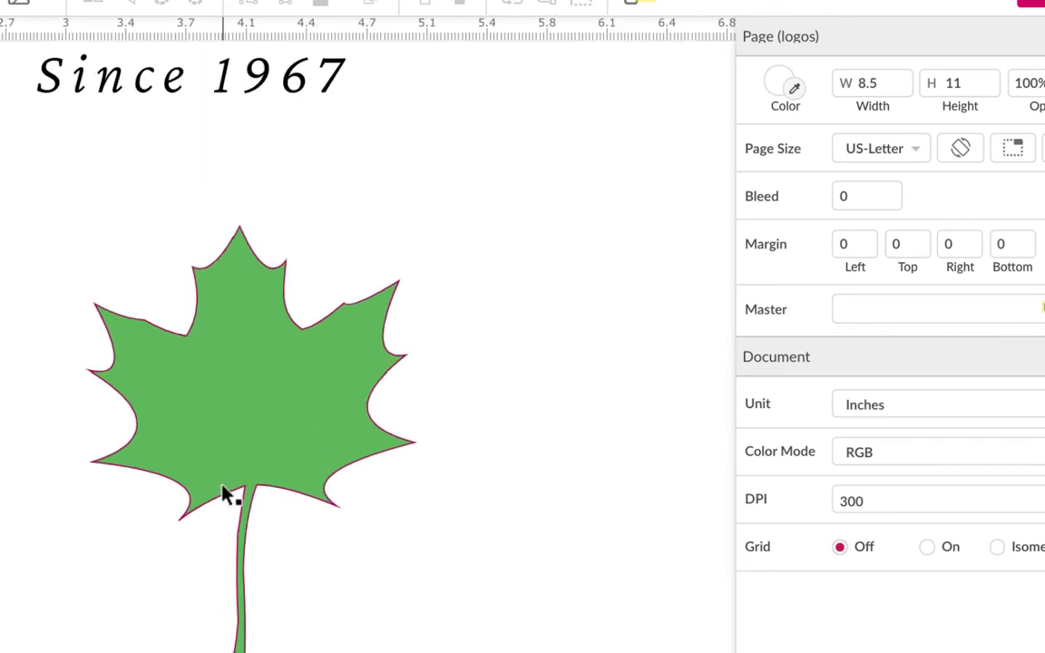
pyautogui.moveTo(217, 433); pyautogui.dragTo(203, 416)
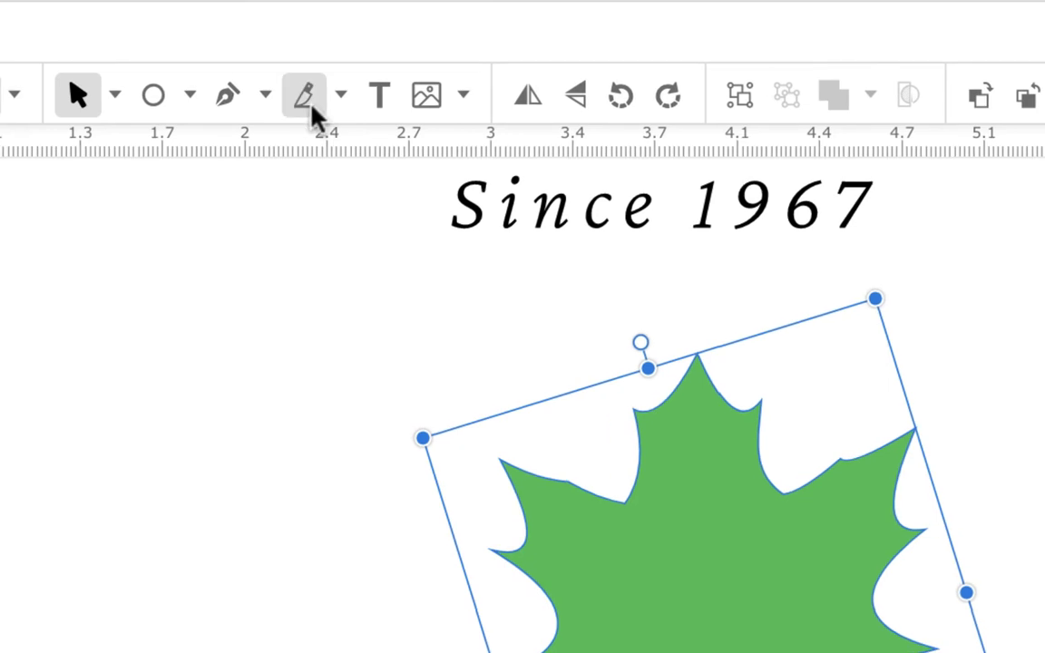
pyautogui.click(305, 96)
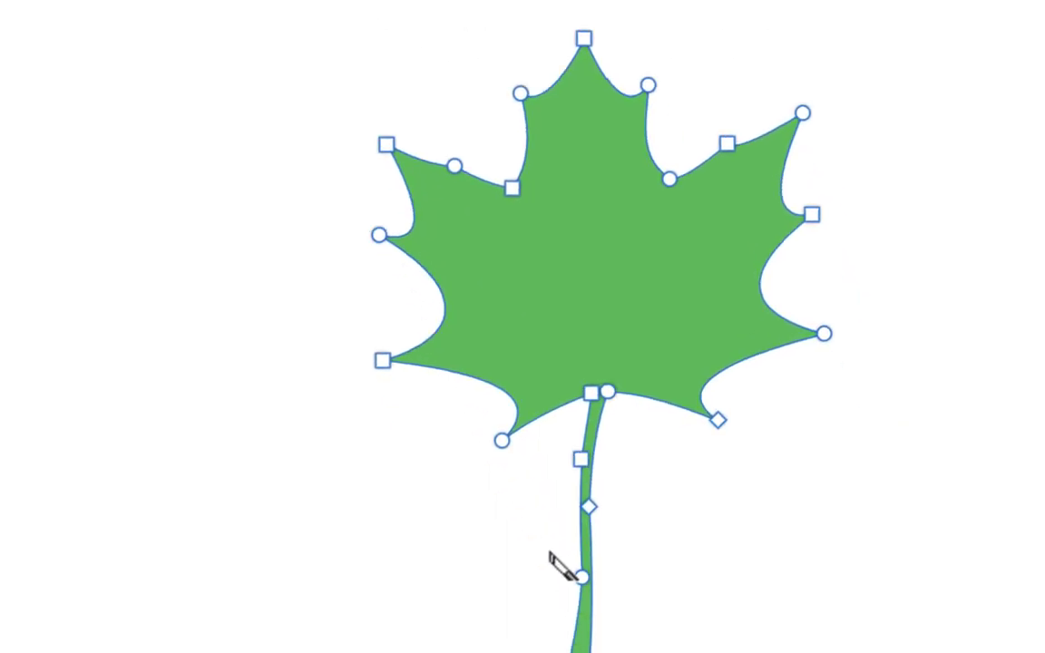
pyautogui.moveTo(478, 406); pyautogui.dragTo(663, 382)
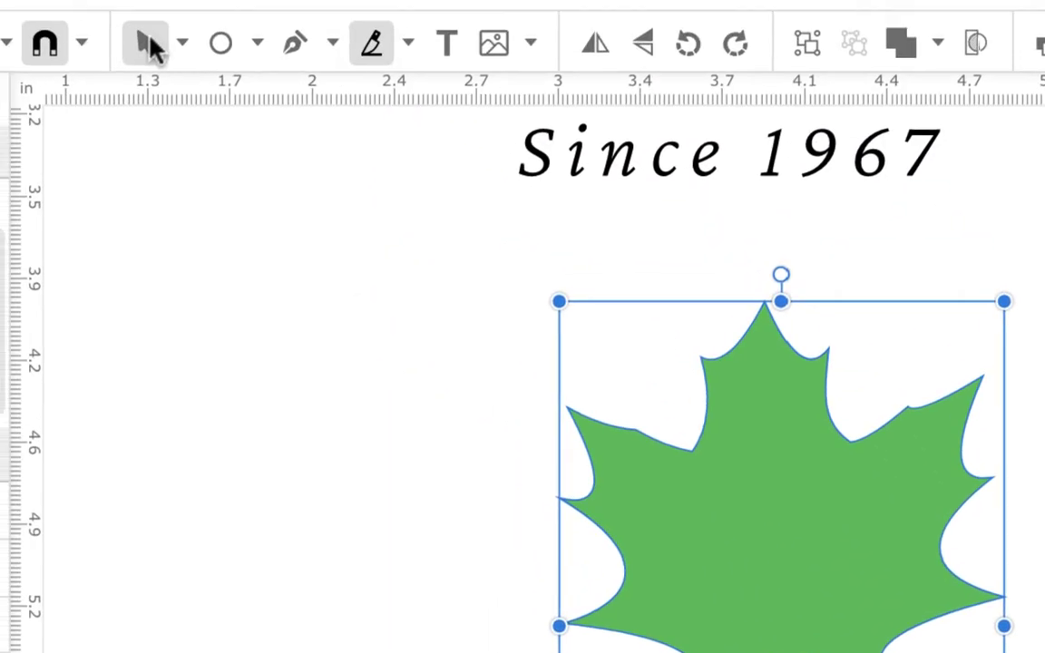
# Delete the cut-off lower piece of the maple leaf's stem
pyautogui.click(601, 572)
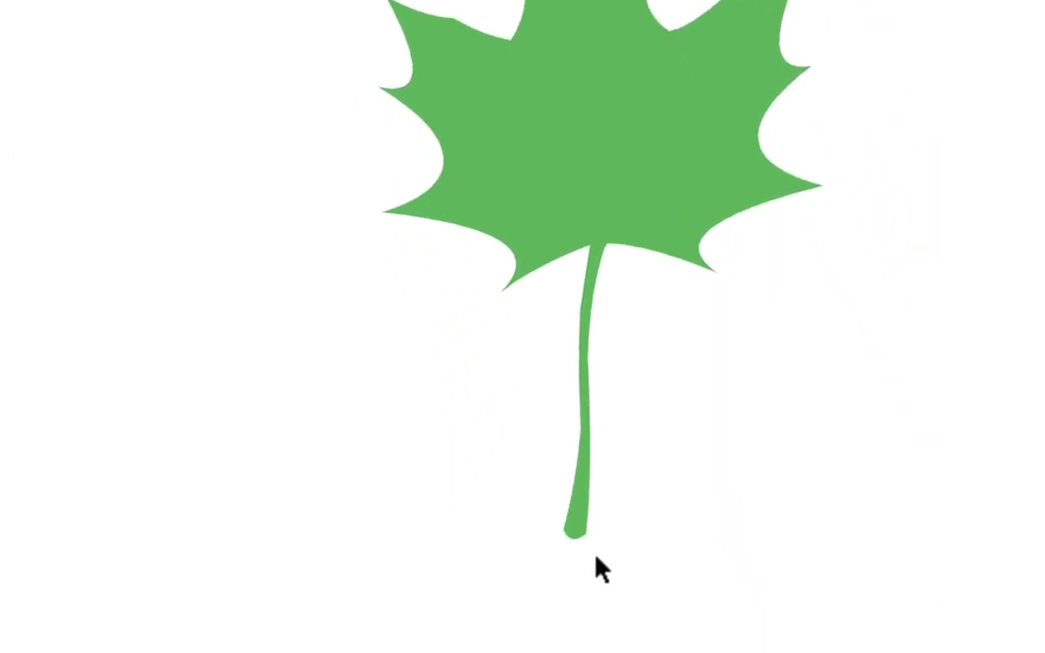
pyautogui.click(581, 535)
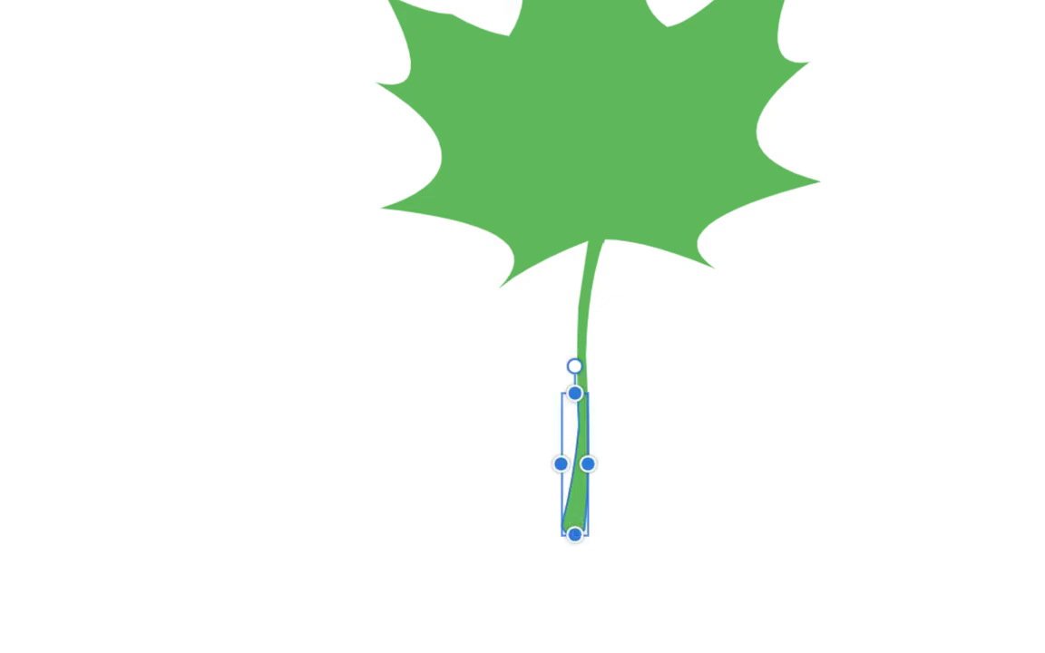
pyautogui.press('Delete')
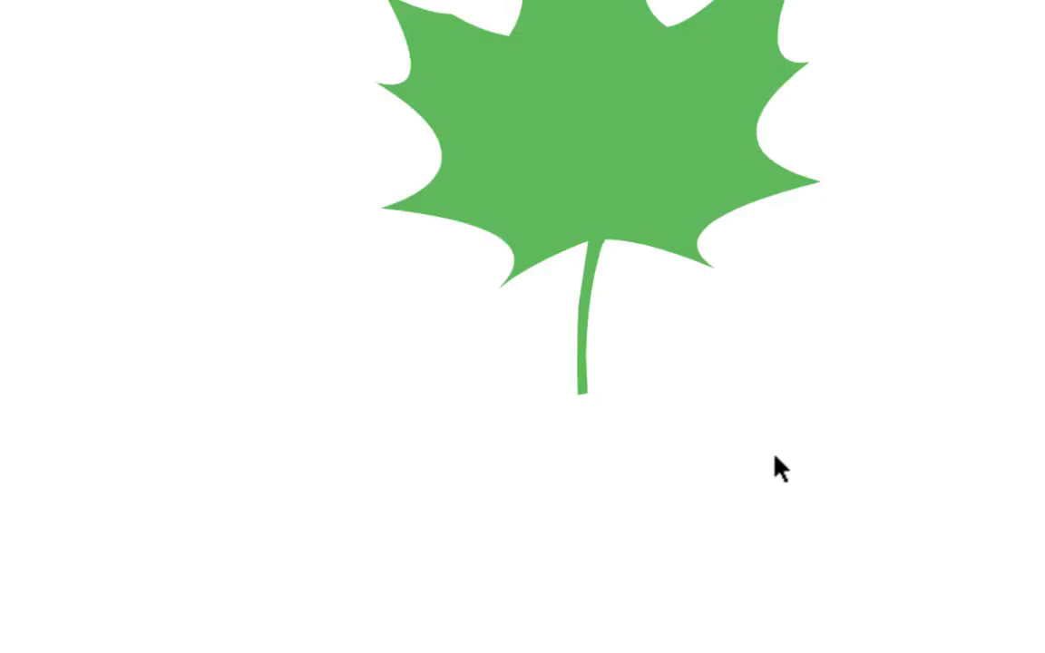
# Bend the straight cut edge at the bottom of the maple leaf's stem outward into a rounded tip
pyautogui.hotkey('ctrl', '+')
pyautogui.hotkey('ctrl', '+')
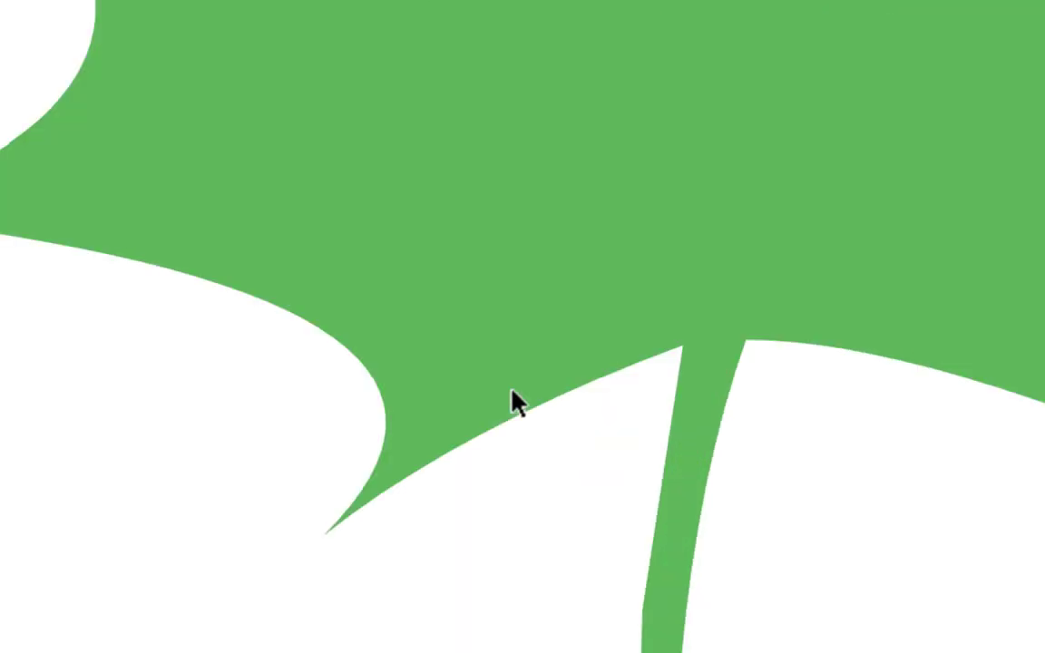
pyautogui.scroll(-1, 636, 362)
pyautogui.scroll(-5, 708, 350)
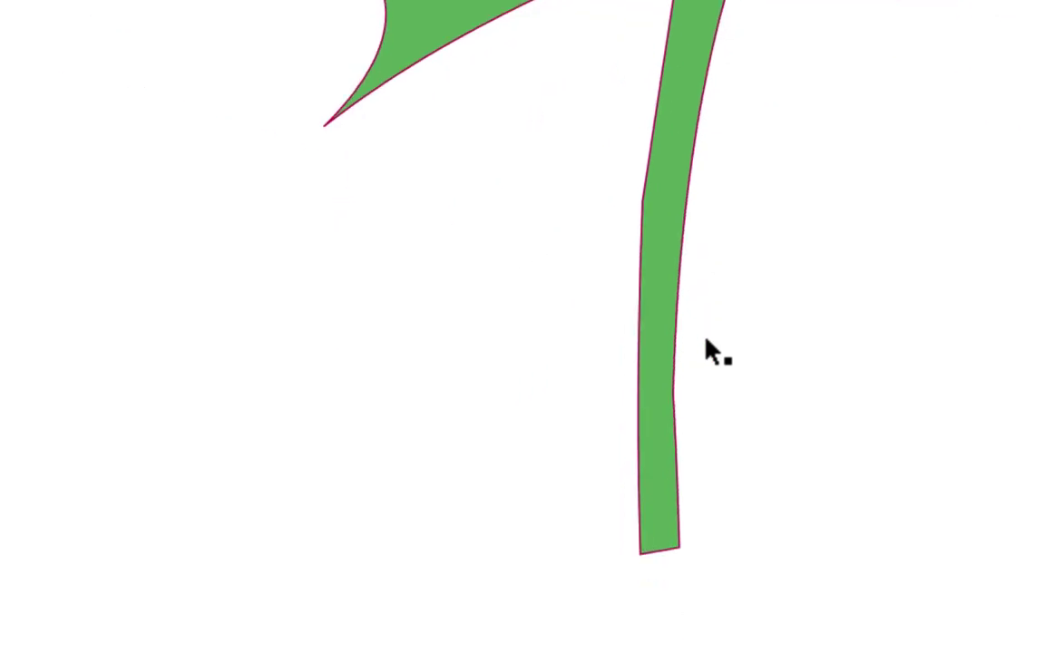
pyautogui.click(658, 523)
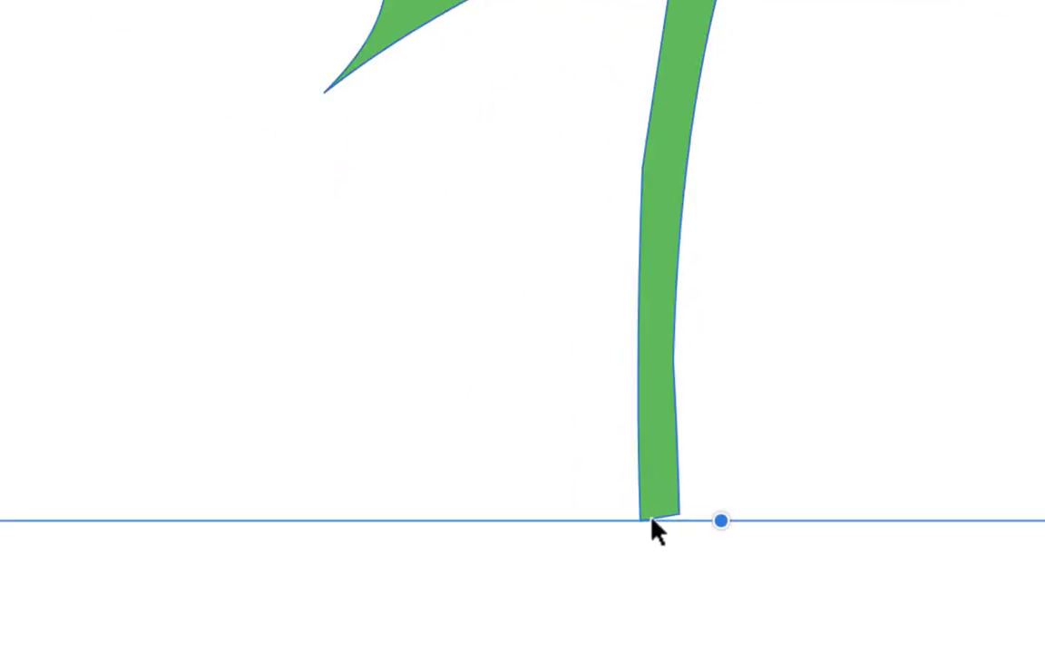
pyautogui.moveTo(720, 521); pyautogui.dragTo(684, 524)
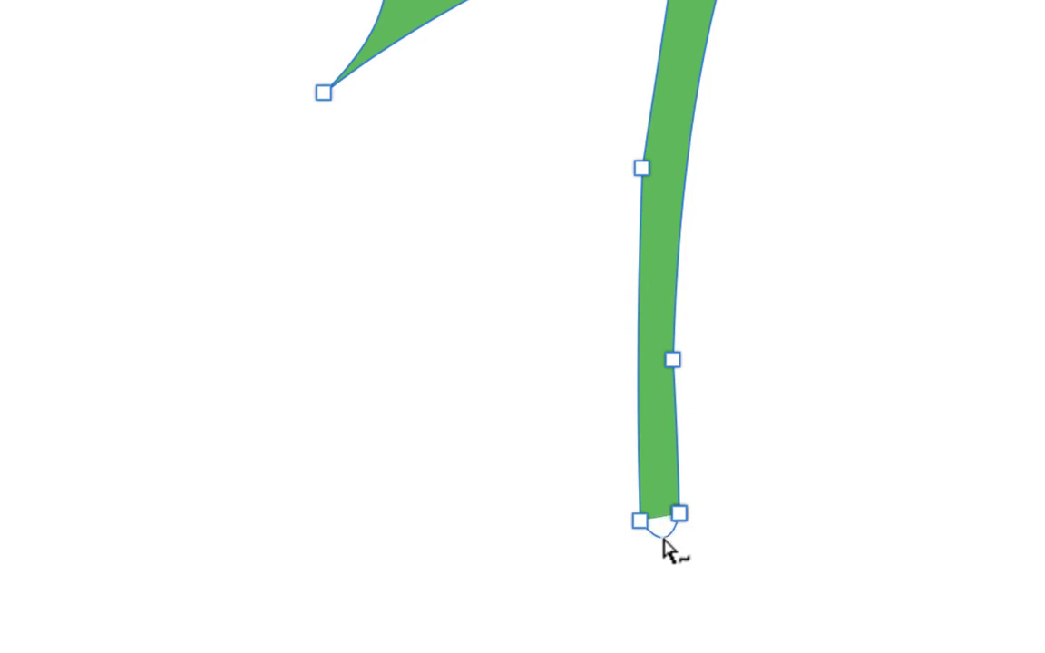
# Move the left corner point of the stem's tip down and outward, and adjust its curve handle so the stem flares smoothly toward its end
pyautogui.moveTo(641, 522); pyautogui.dragTo(626, 543)
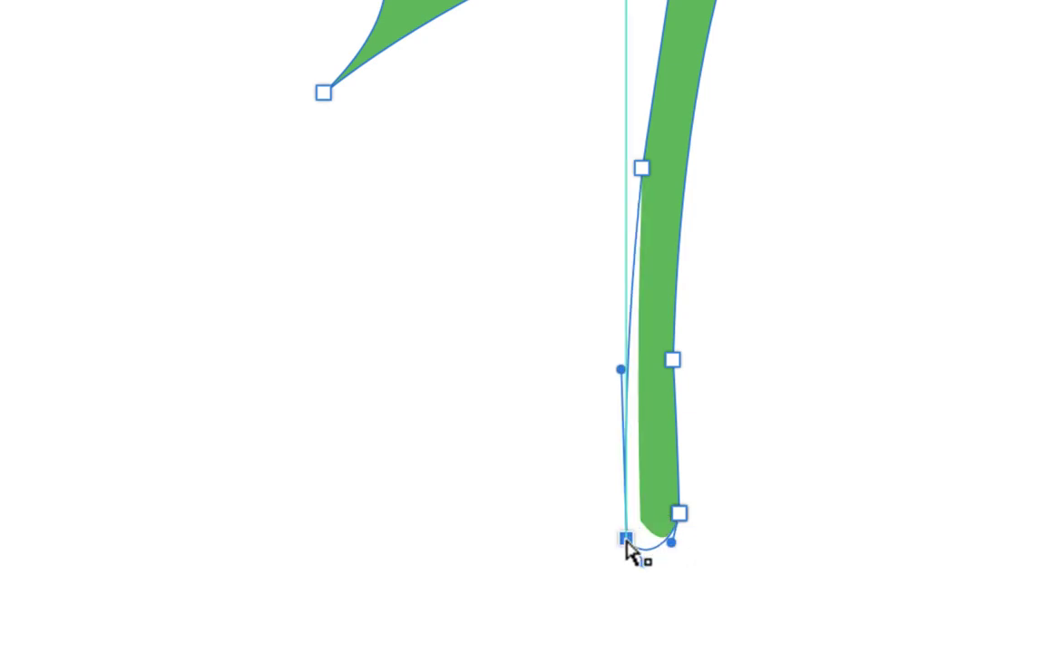
pyautogui.moveTo(621, 370); pyautogui.dragTo(643, 363)
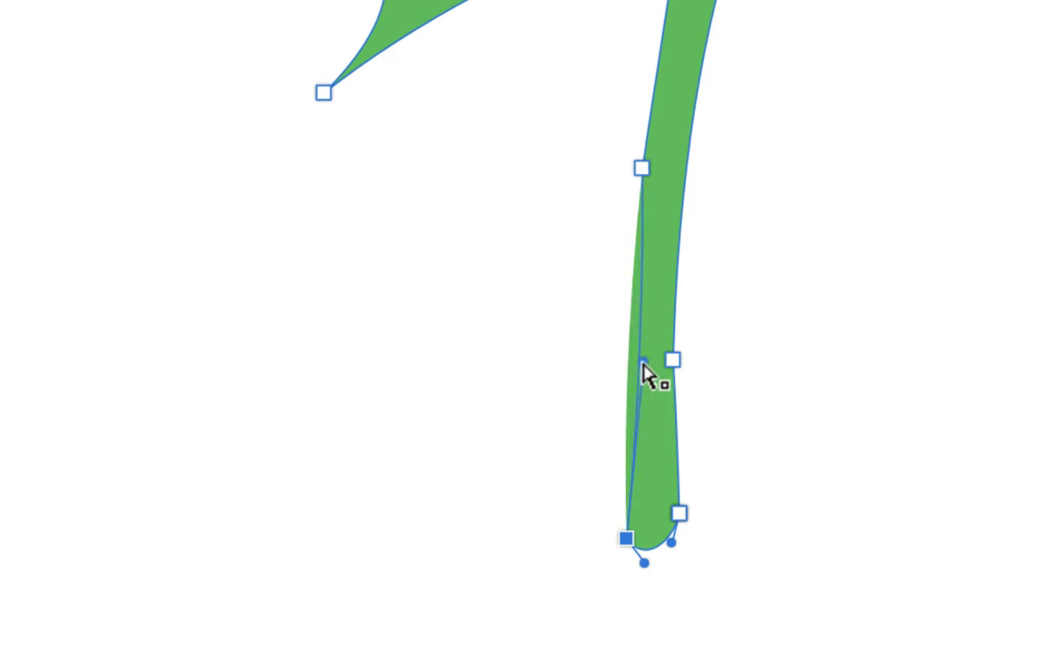
pyautogui.click(905, 382)
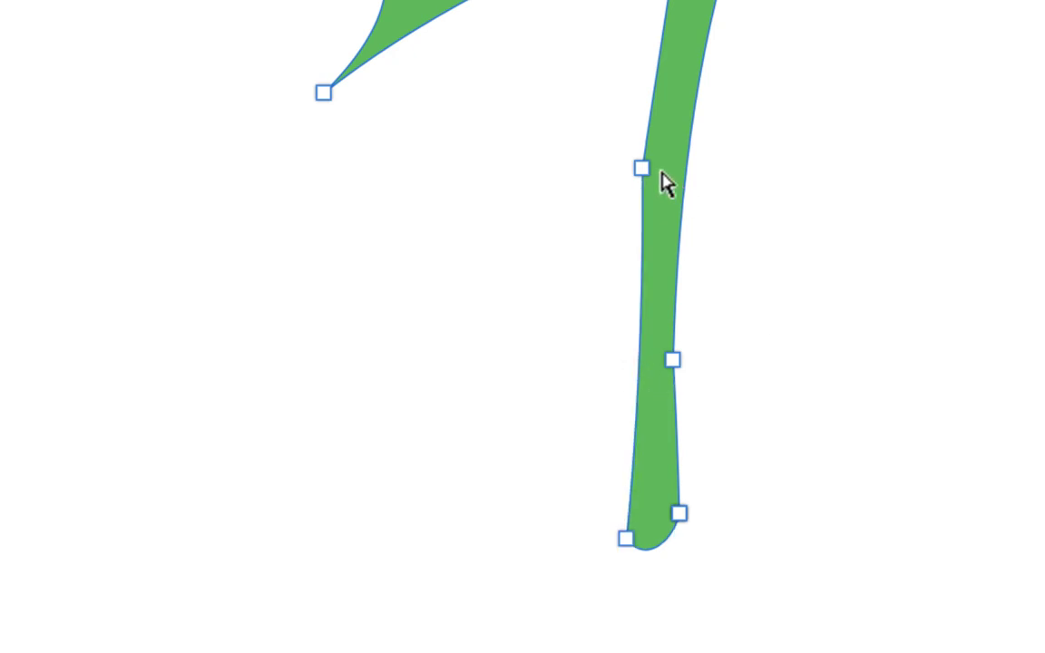
pyautogui.hotkey('ctrl', '0')
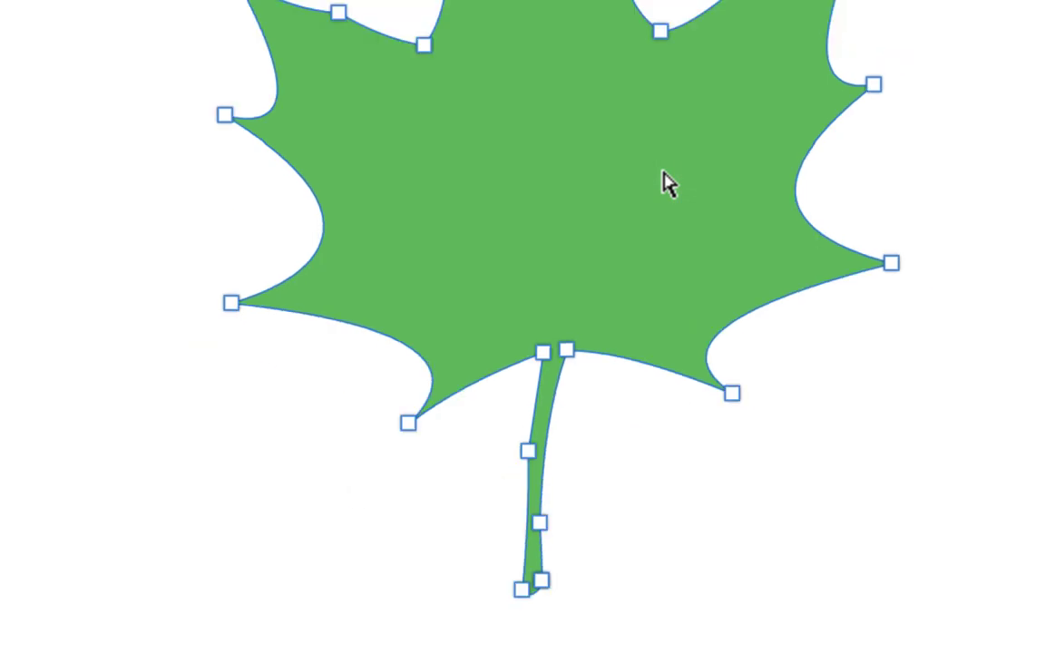
pyautogui.click(944, 151)
pyautogui.scroll(-3, 991, 338)
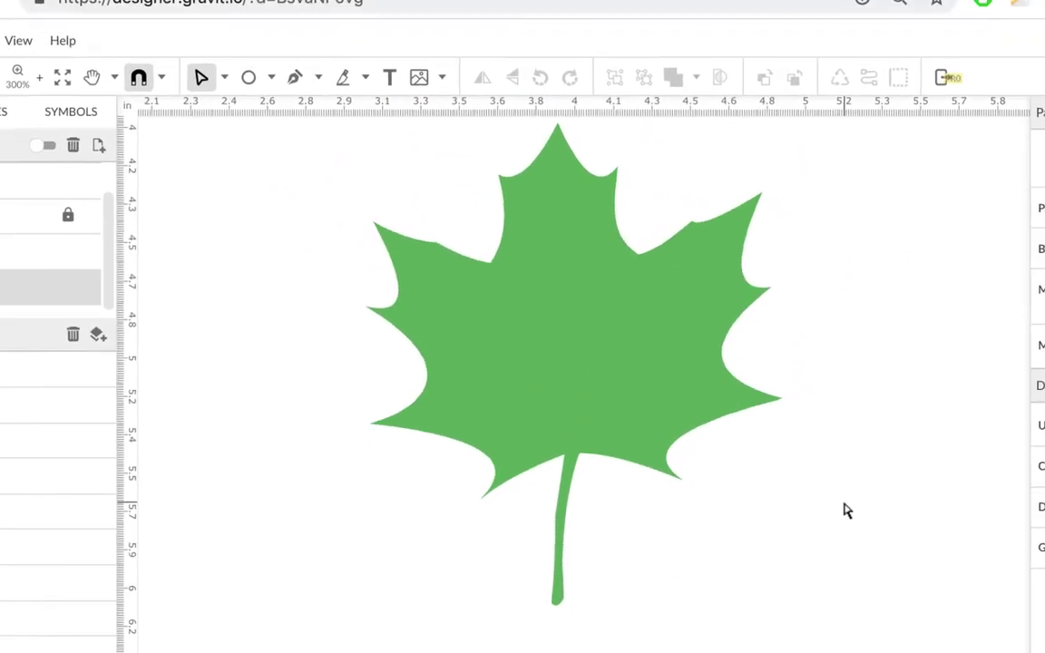
pyautogui.hotkey('ctrl', '-')
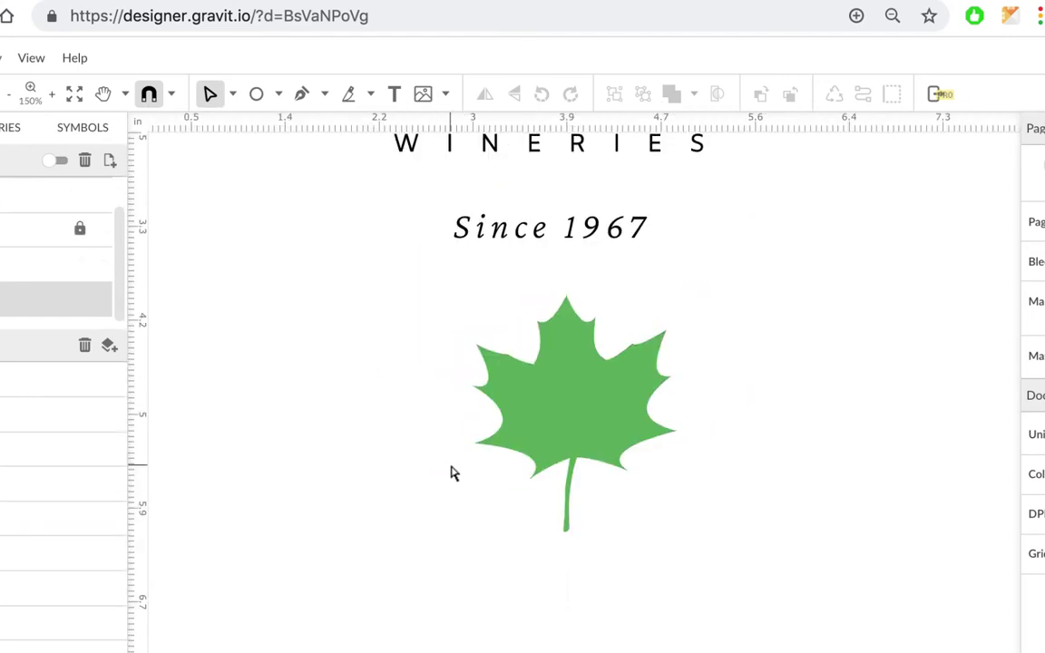
pyautogui.scroll(1, 454, 472)
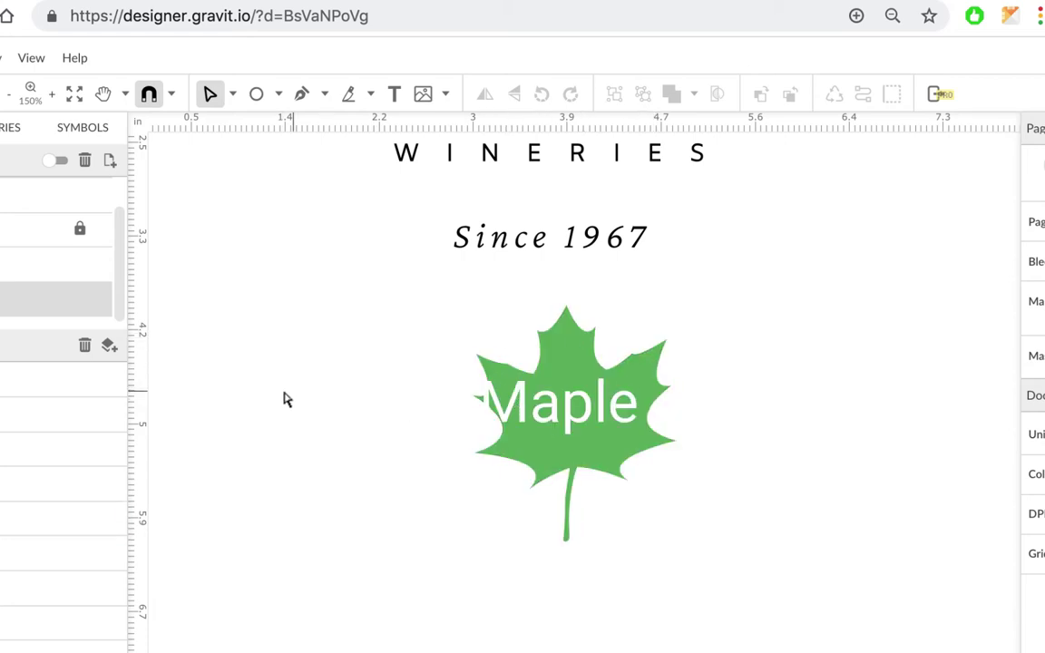
pyautogui.scroll(-1, 796, 380)
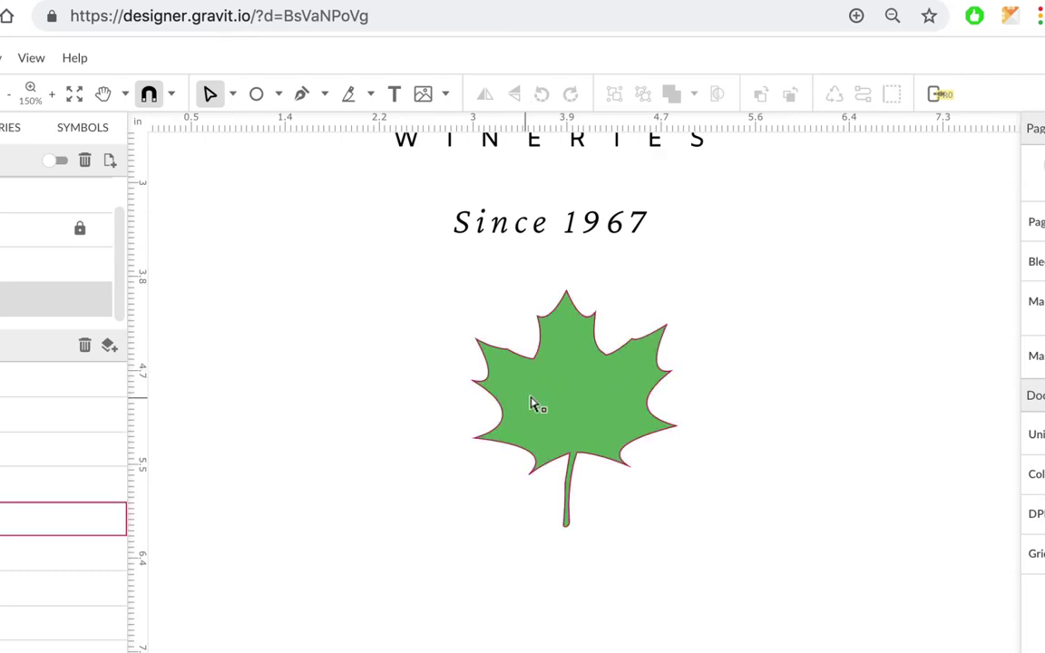
pyautogui.scroll(1, 778, 417)
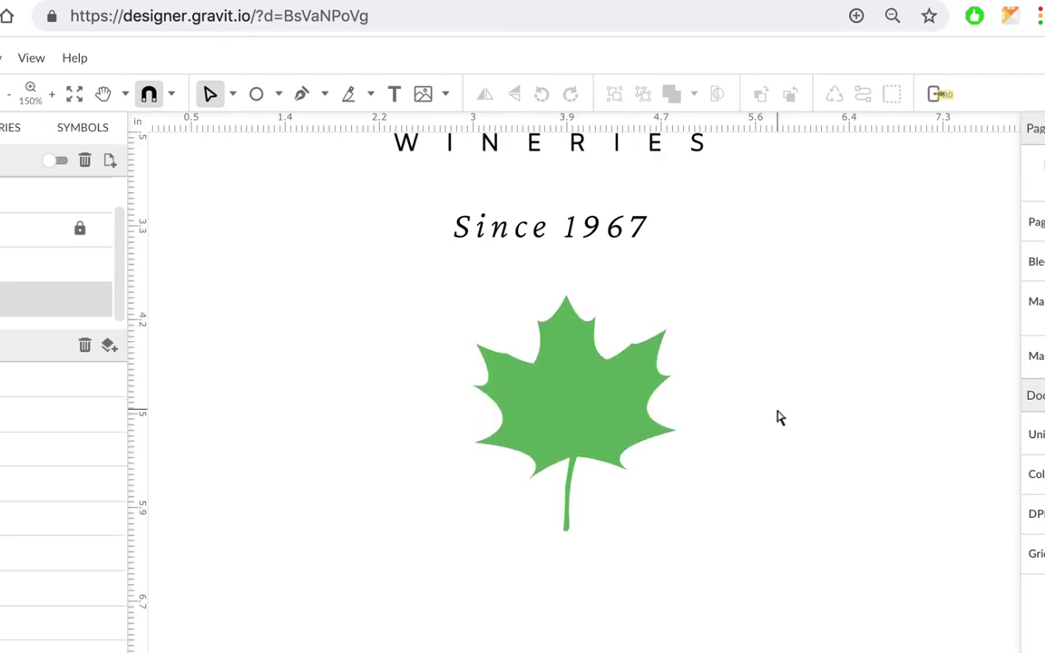
# Duplicate the green maple leaf, shrink the copy to about half size, and place it just right of the original
pyautogui.hotkey('ctrl', '-')
pyautogui.hotkey('ctrl', '-')
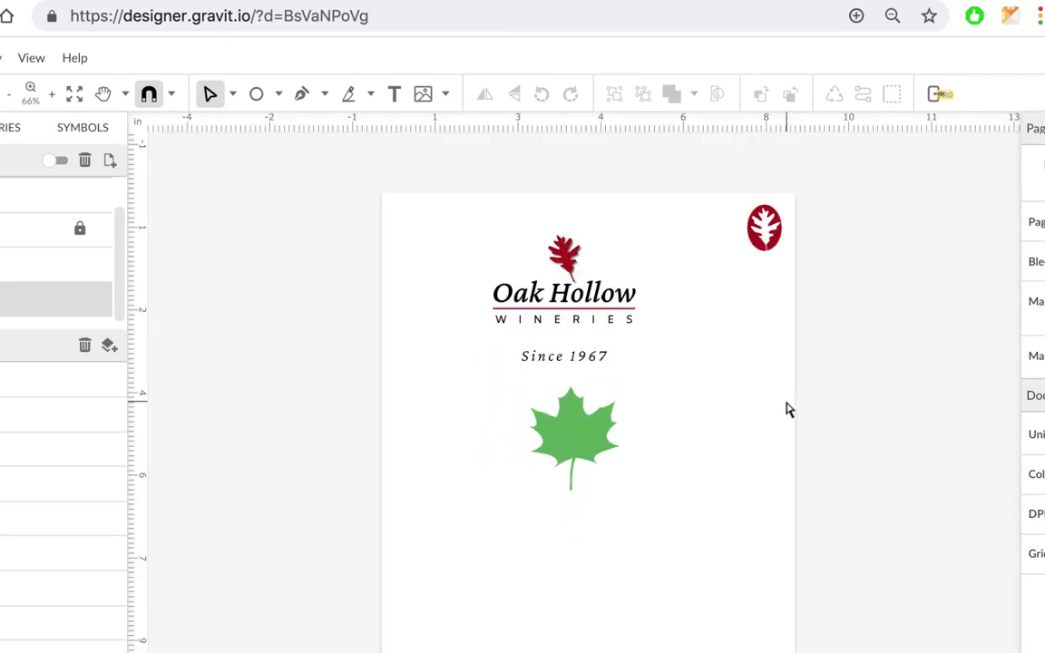
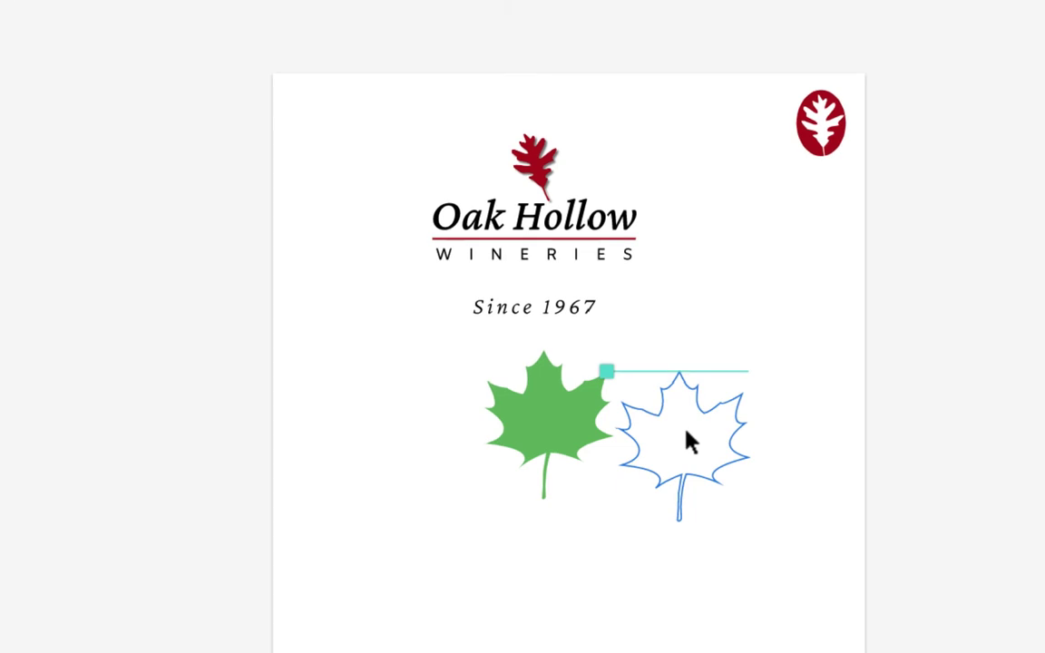
pyautogui.moveTo(748, 370); pyautogui.dragTo(680, 450)
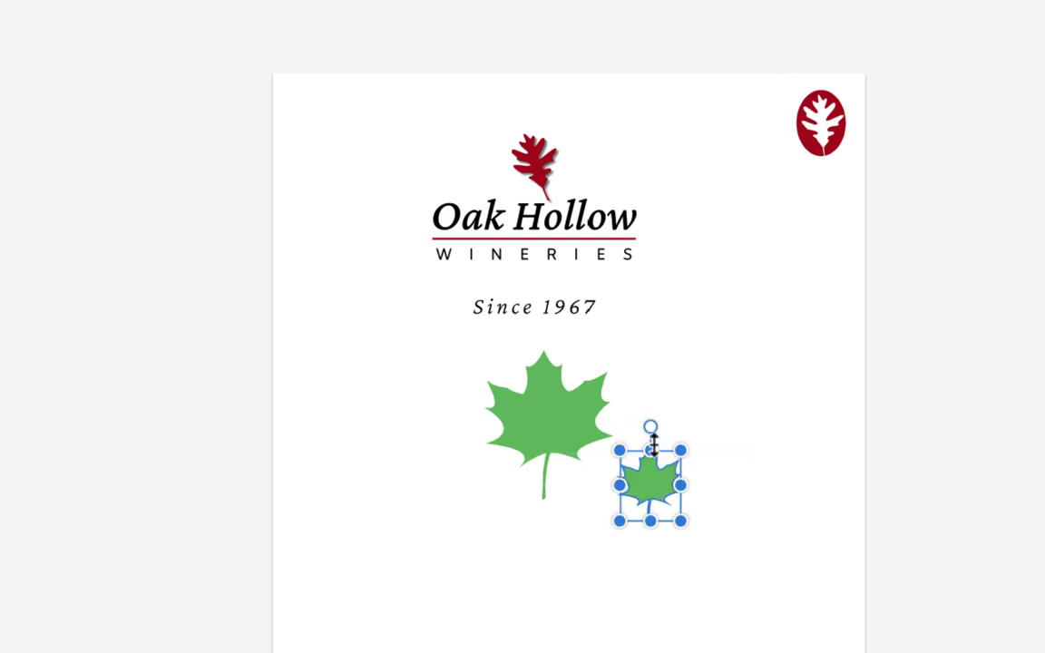
pyautogui.scroll(5, 654, 445)
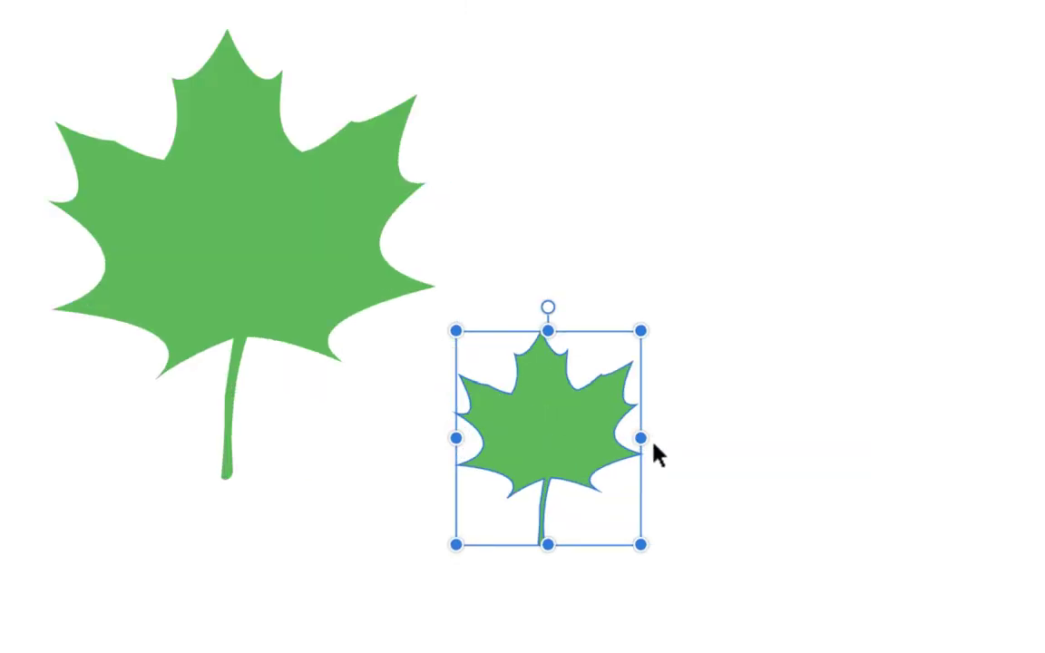
pyautogui.moveTo(555, 401); pyautogui.dragTo(552, 250)
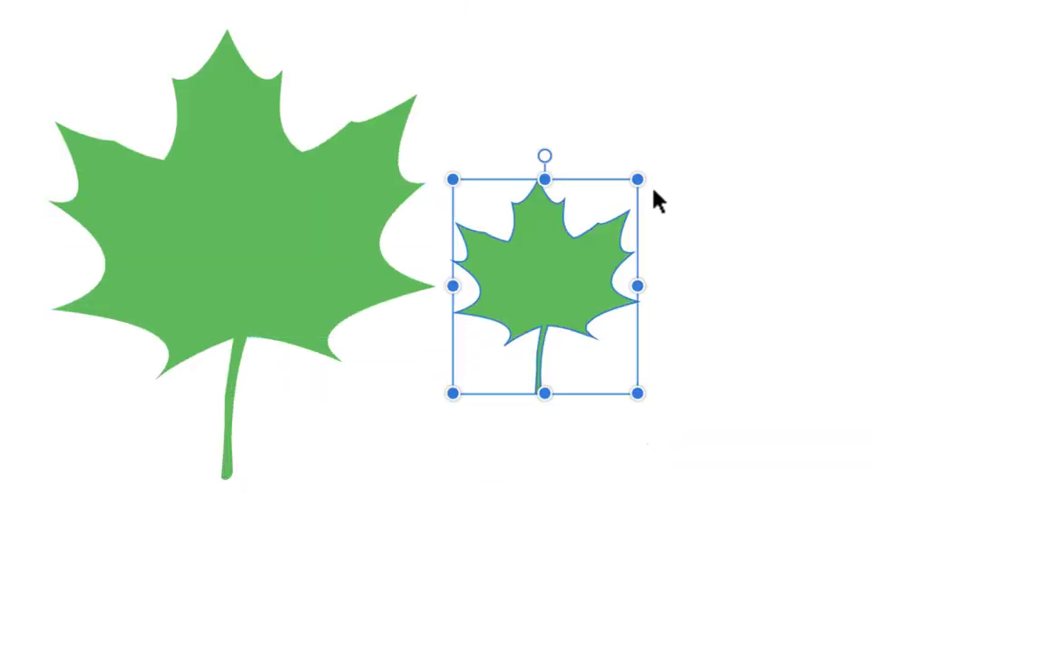
# Tilt the small maple leaf copy about 17° clockwise and enlarge it slightly, keeping it close beside the large leaf
pyautogui.moveTo(548, 159); pyautogui.dragTo(584, 163)
pyautogui.moveTo(602, 420); pyautogui.dragTo(558, 347)
pyautogui.moveTo(544, 304); pyautogui.dragTo(546, 292)
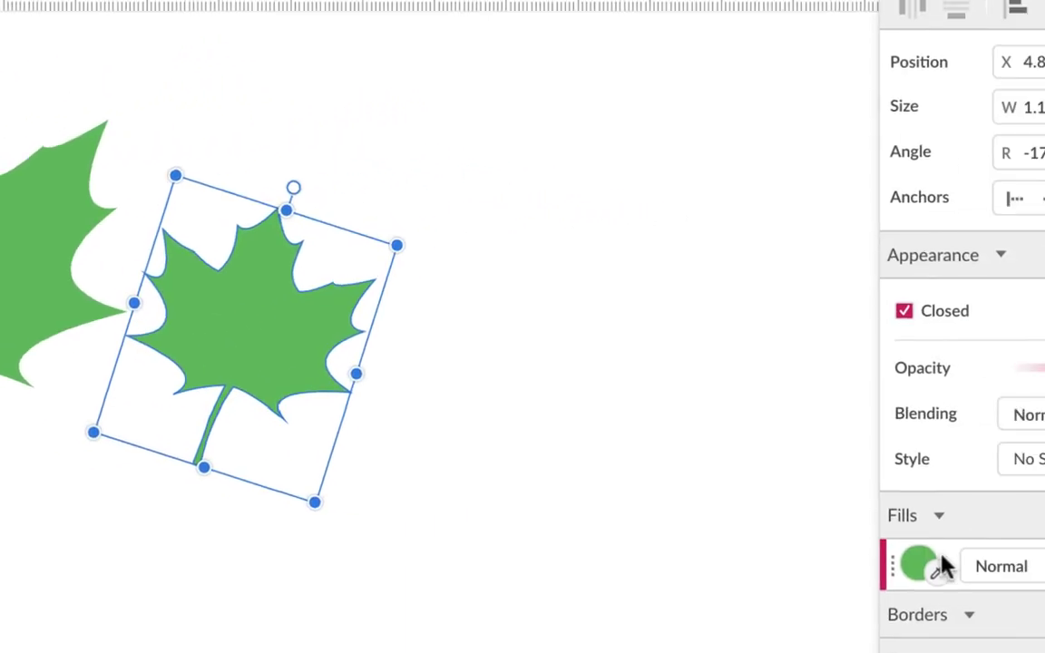
# Lighten the small maple leaf's solid fill to a pale green
pyautogui.click(951, 563)
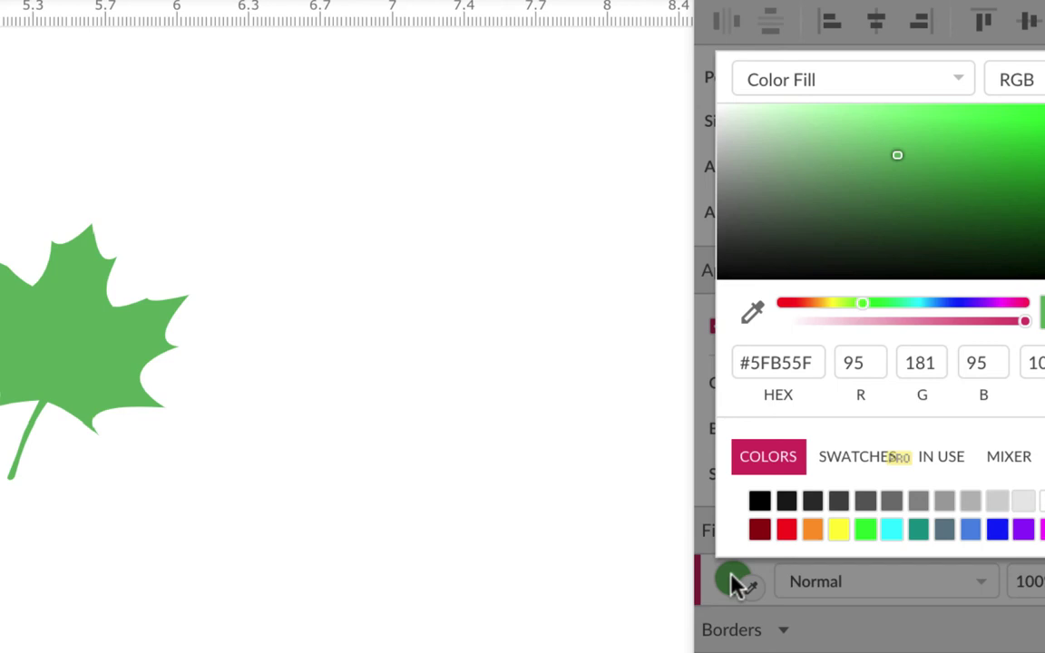
pyautogui.click(805, 131)
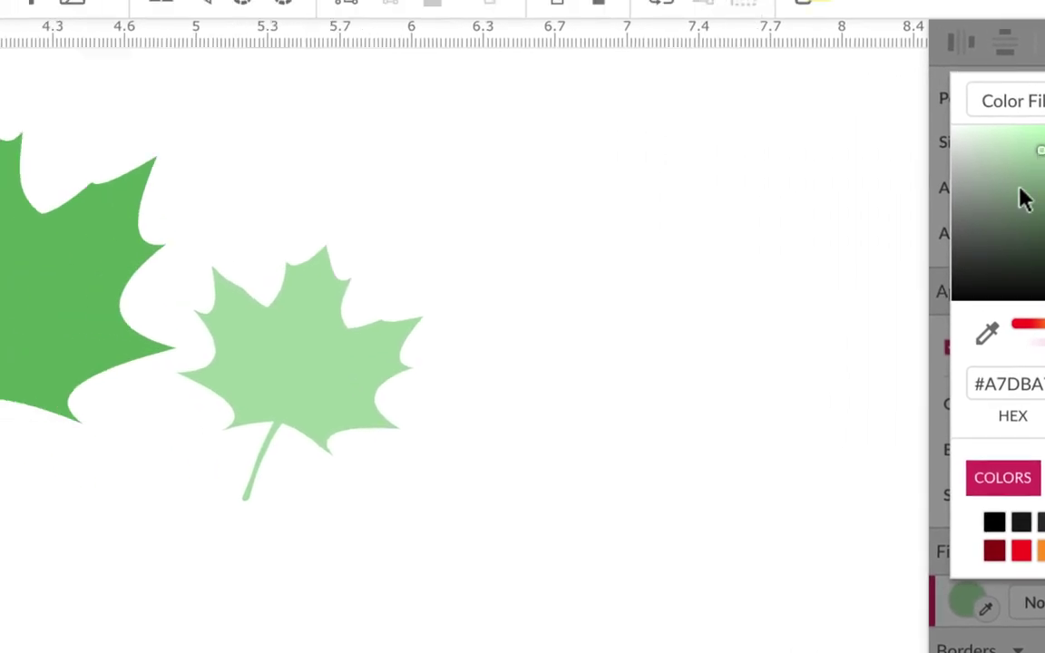
pyautogui.hscroll(-5, 523, 345)
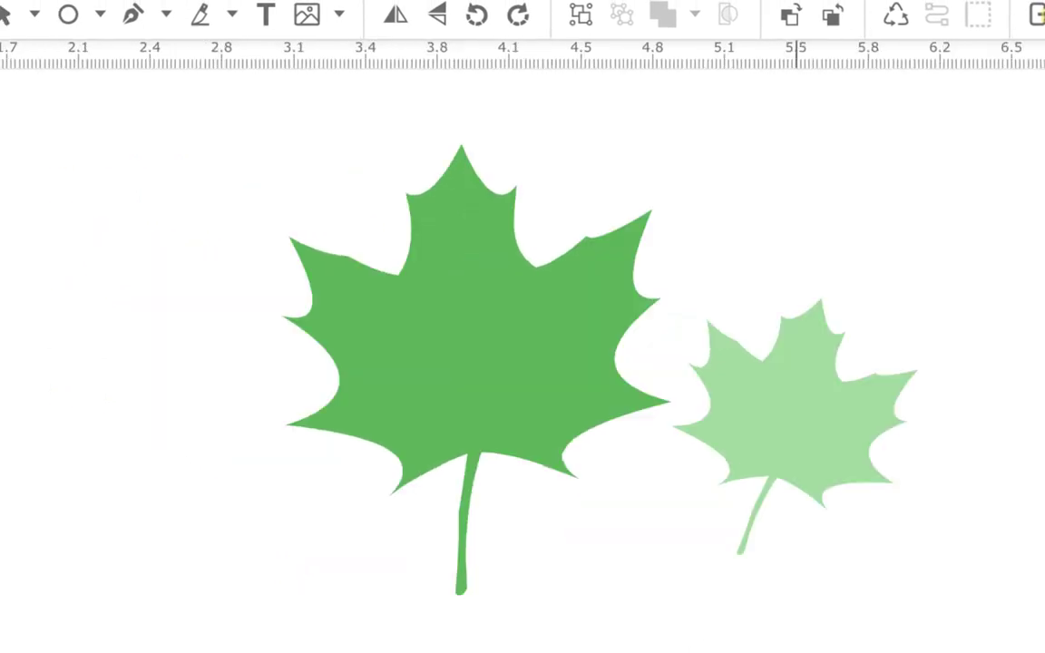
# Copy the pale green leaf to the left side of the large leaf, flip the copy horizontally, and move it closer to the large leaf
pyautogui.press('v')
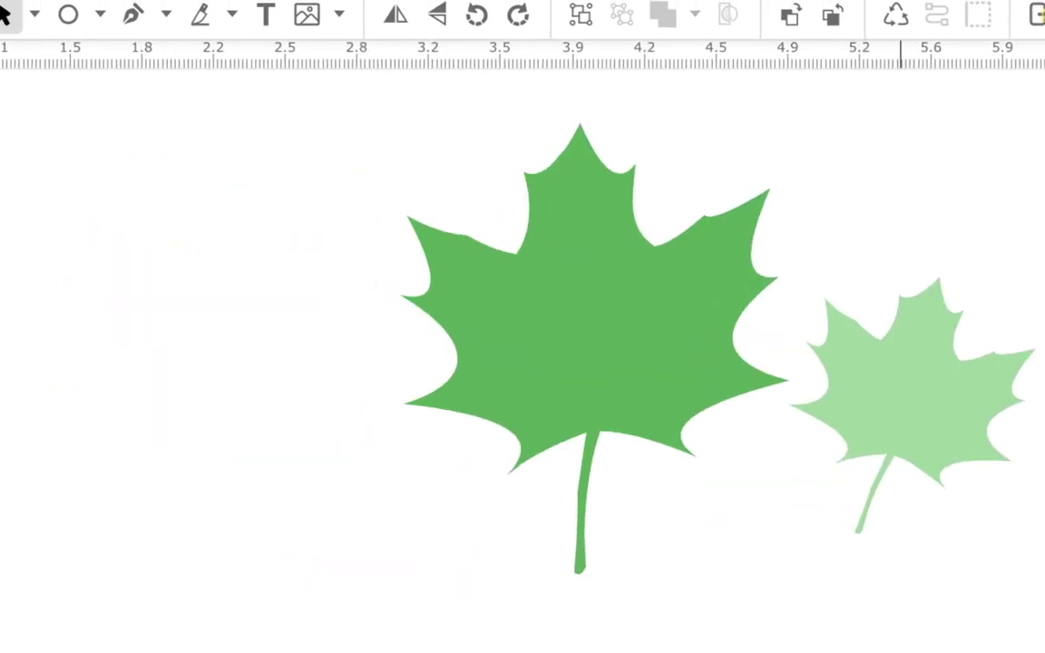
pyautogui.click(910, 409)
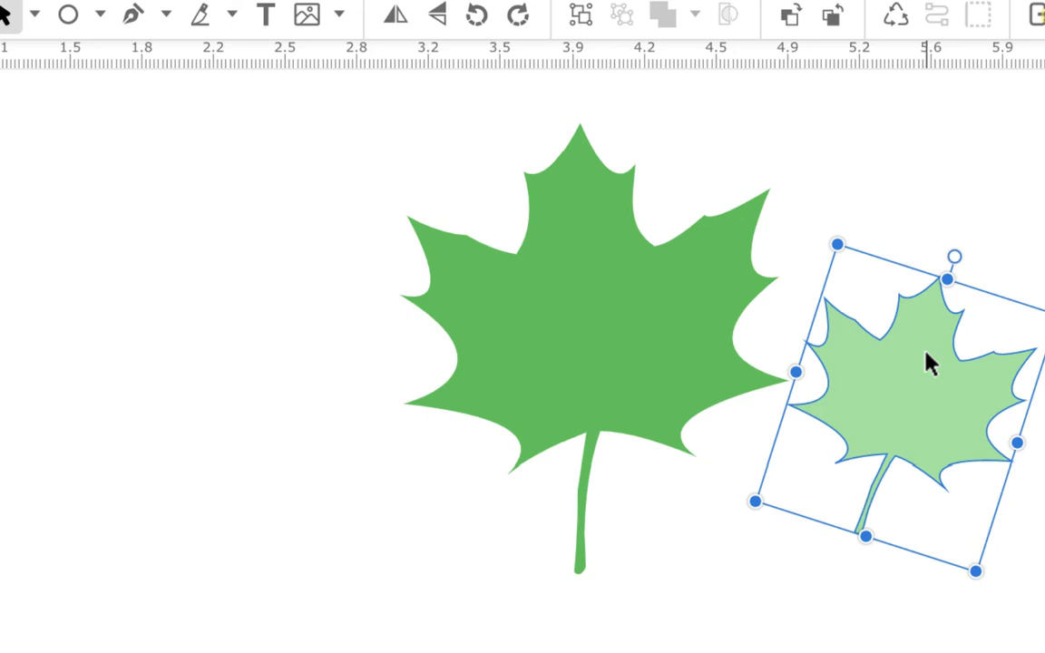
pyautogui.moveTo(926, 364); pyautogui.dragTo(257, 361)
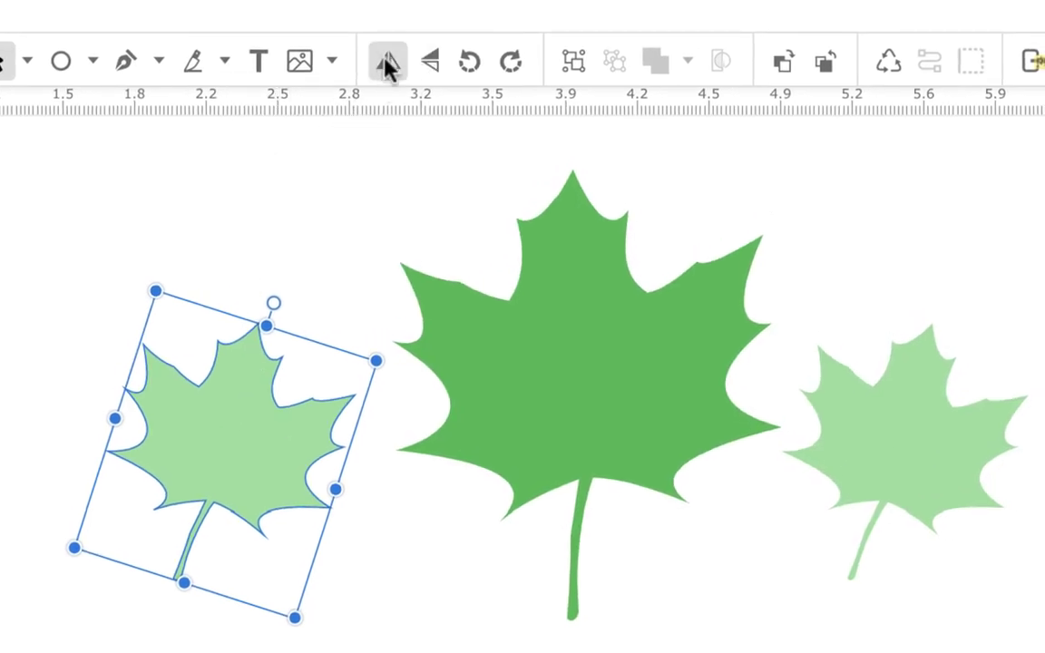
pyautogui.click(388, 61)
pyautogui.moveTo(222, 480); pyautogui.dragTo(264, 511)
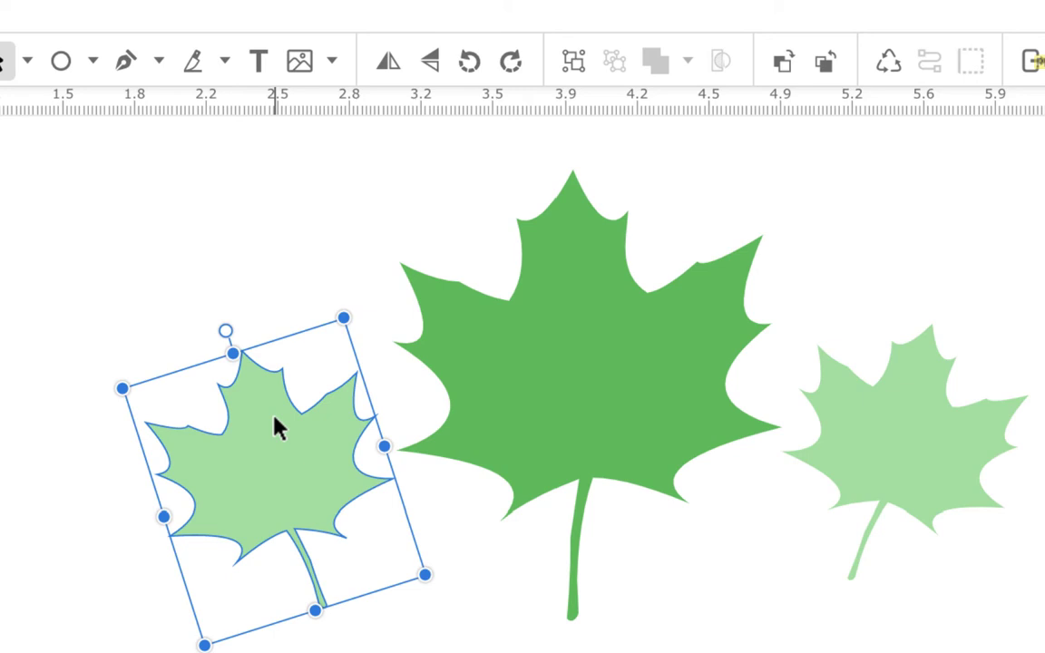
# Align the two pale green leaves with each other by their vertical middles so they sit at the same height
pyautogui.keyDown('shift'); pyautogui.click(946, 464); pyautogui.keyUp('shift')
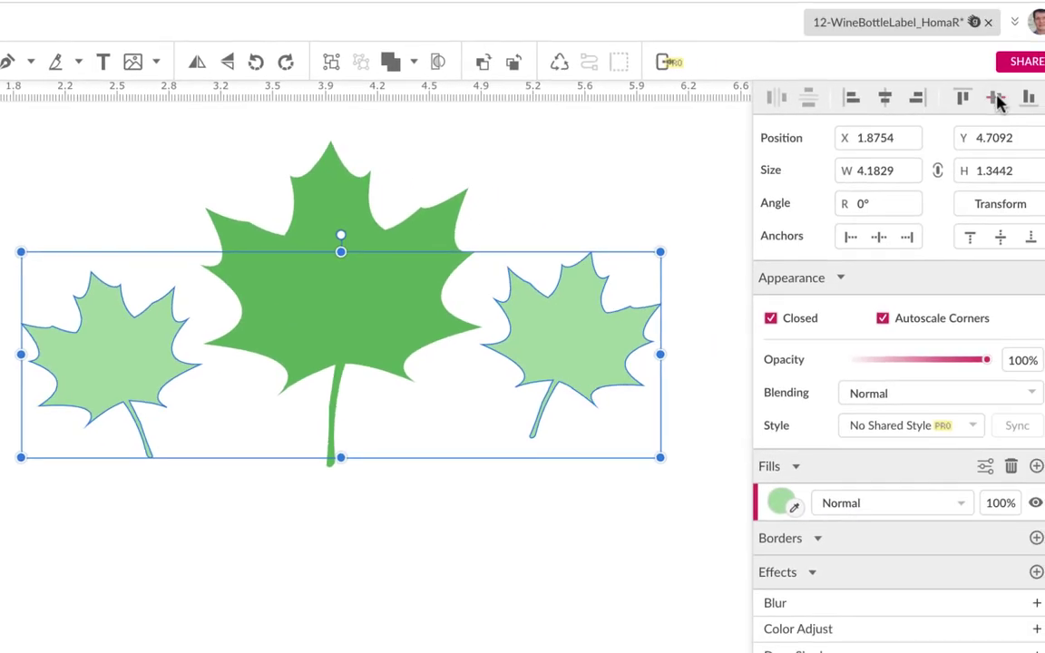
pyautogui.click(996, 100)
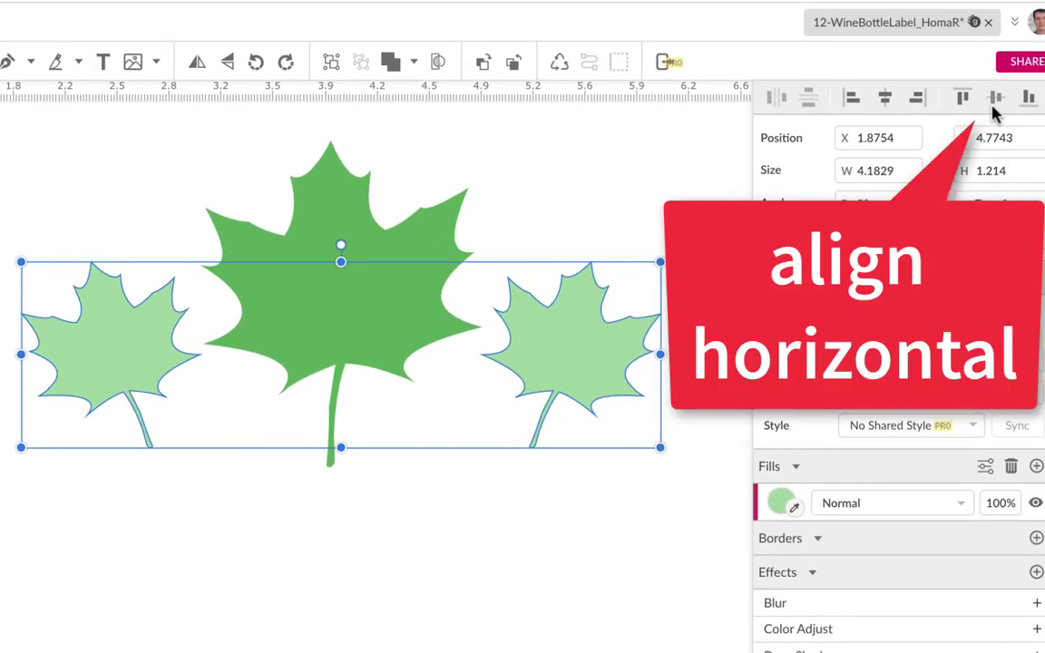
pyautogui.click(562, 548)
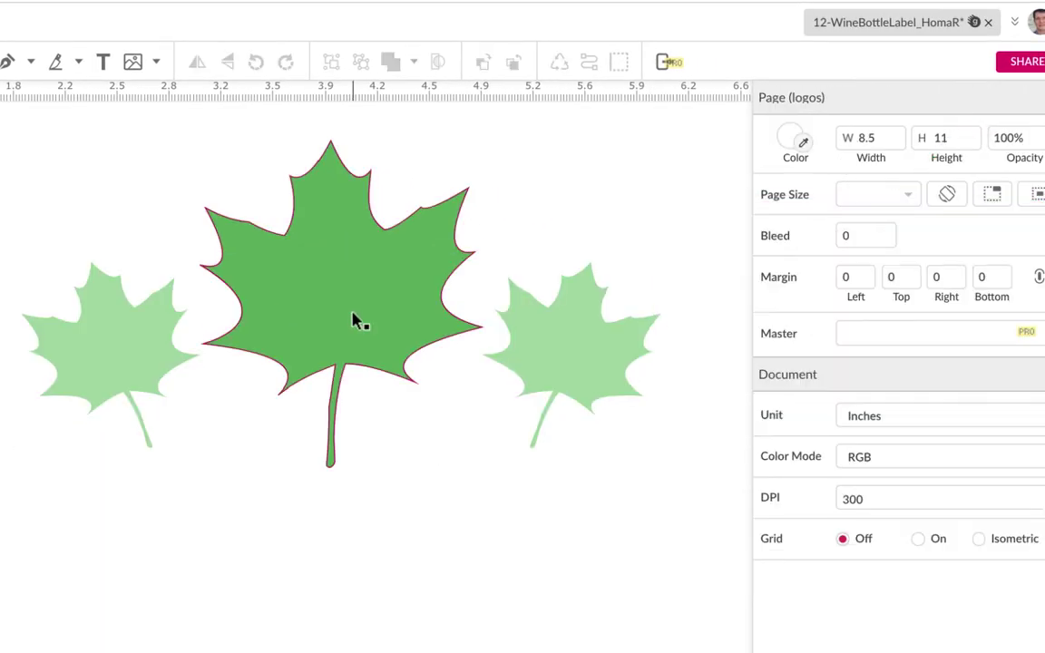
# Rotate the large central maple leaf about 4.2° clockwise
pyautogui.click(356, 321)
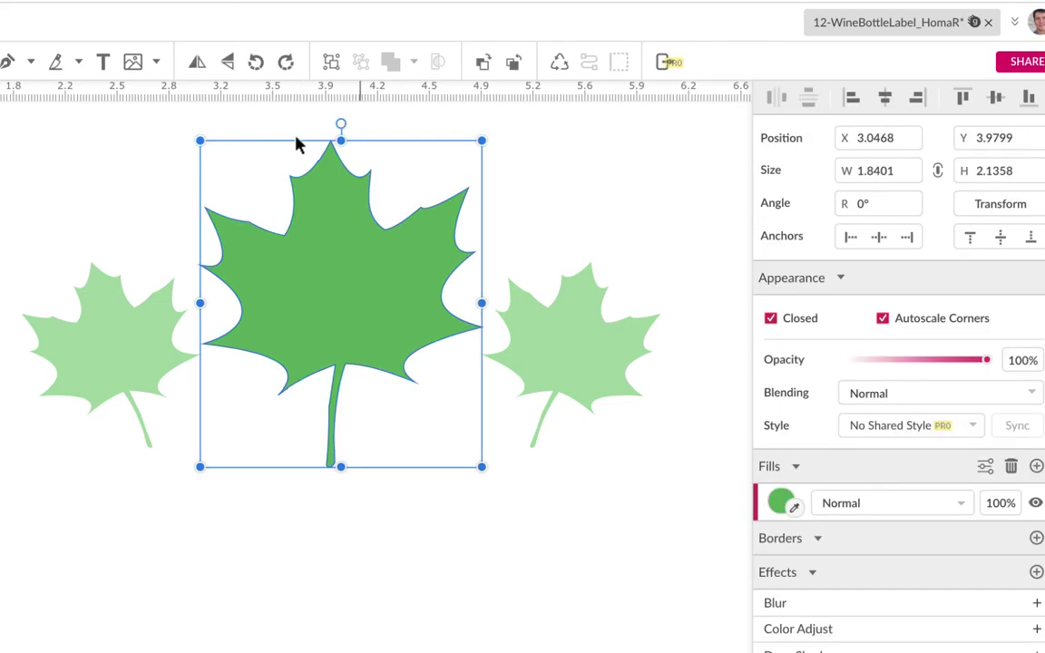
pyautogui.moveTo(343, 124); pyautogui.dragTo(354, 124)
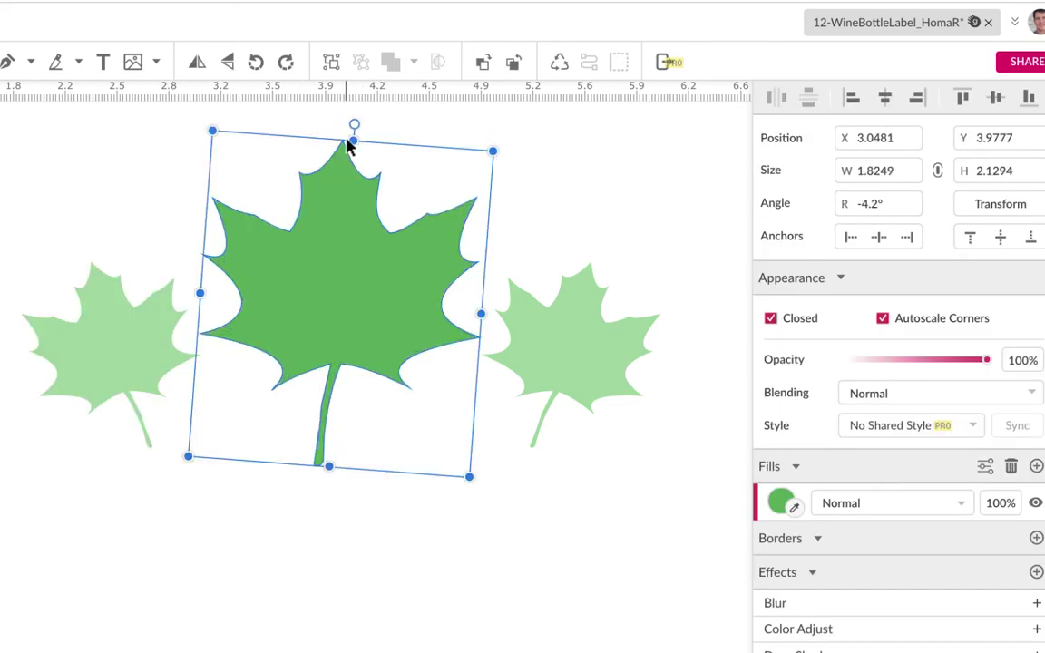
pyautogui.click(380, 605)
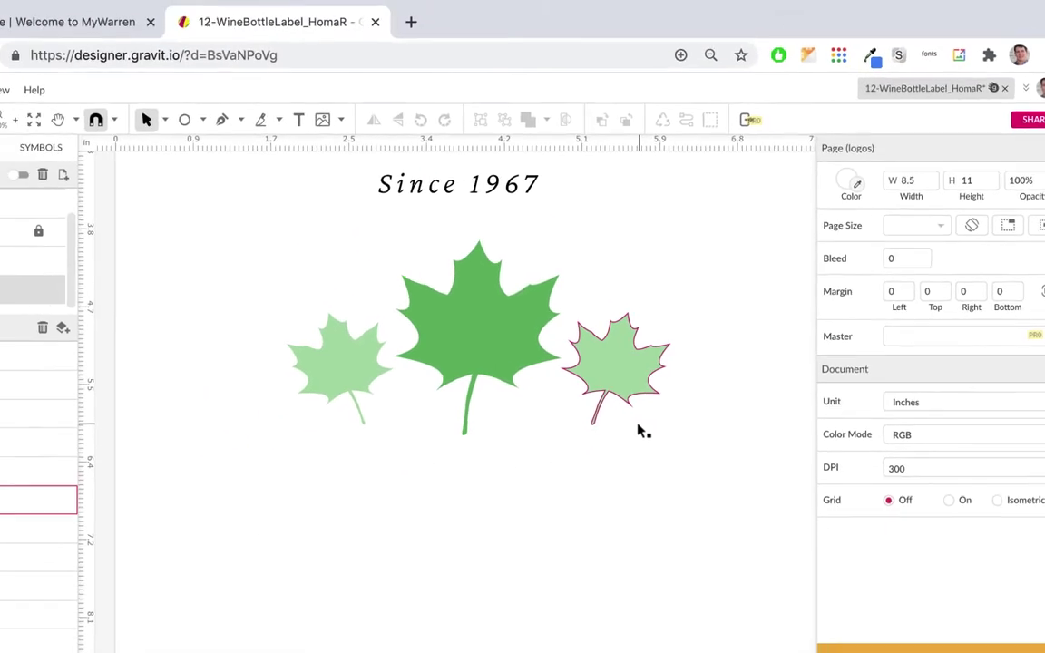
# Place a copy of the "Oak Hollow" text below the three maple leaves
pyautogui.scroll(-3, 641, 432)
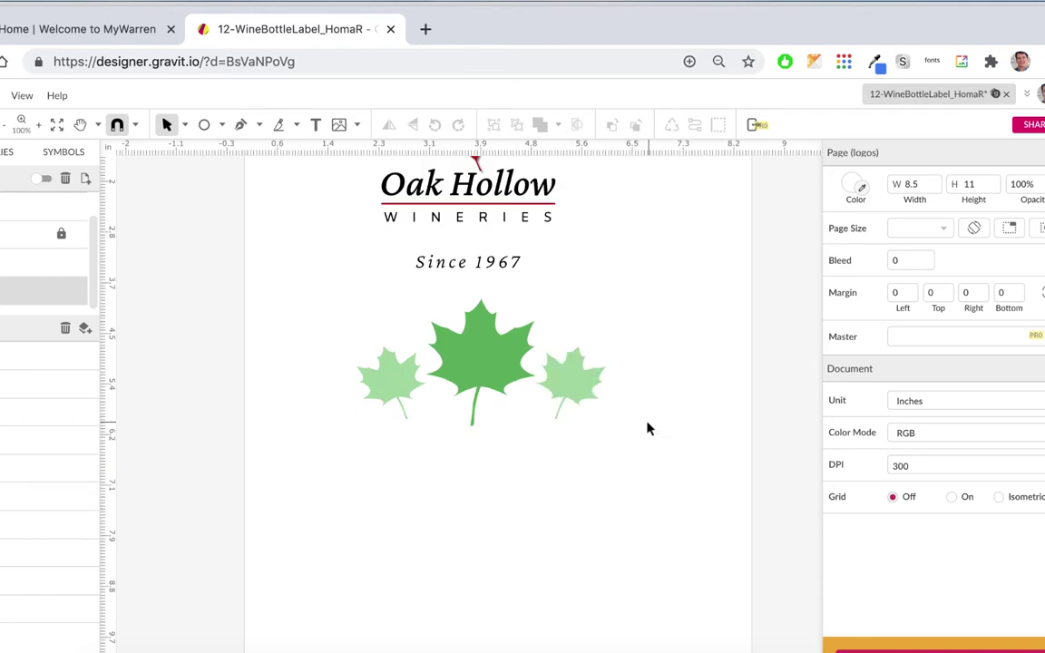
pyautogui.click(477, 200)
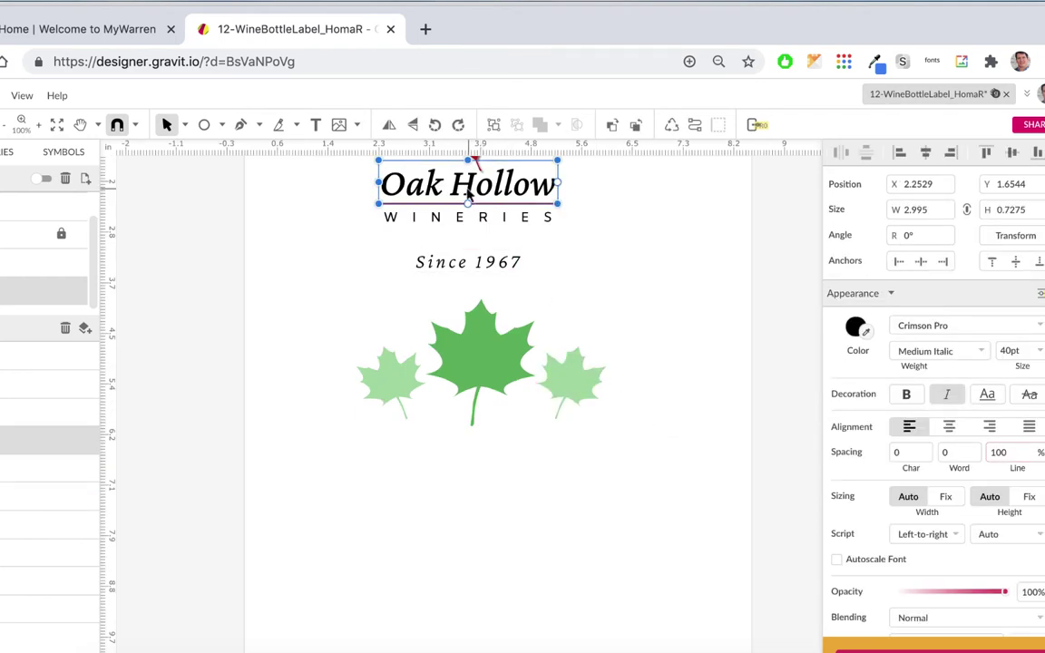
pyautogui.moveTo(471, 184); pyautogui.dragTo(495, 493)
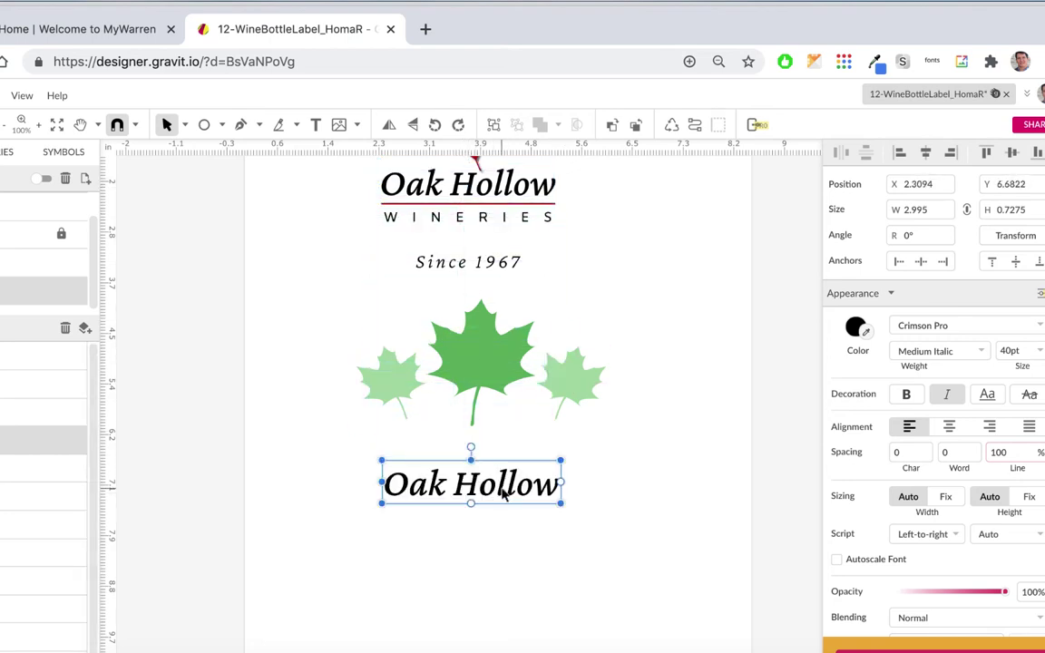
# Replace the wording of the copied "Oak Hollow" text below the green leaves with "Maple Leaf"
pyautogui.doubleClick(504, 493)
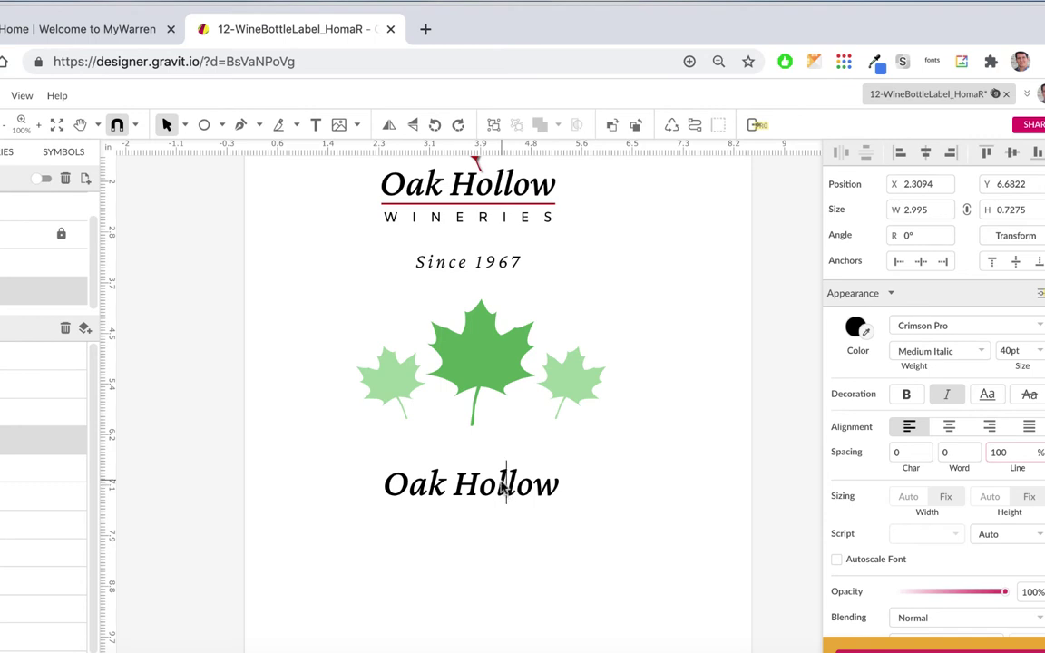
pyautogui.tripleClick(503, 488)
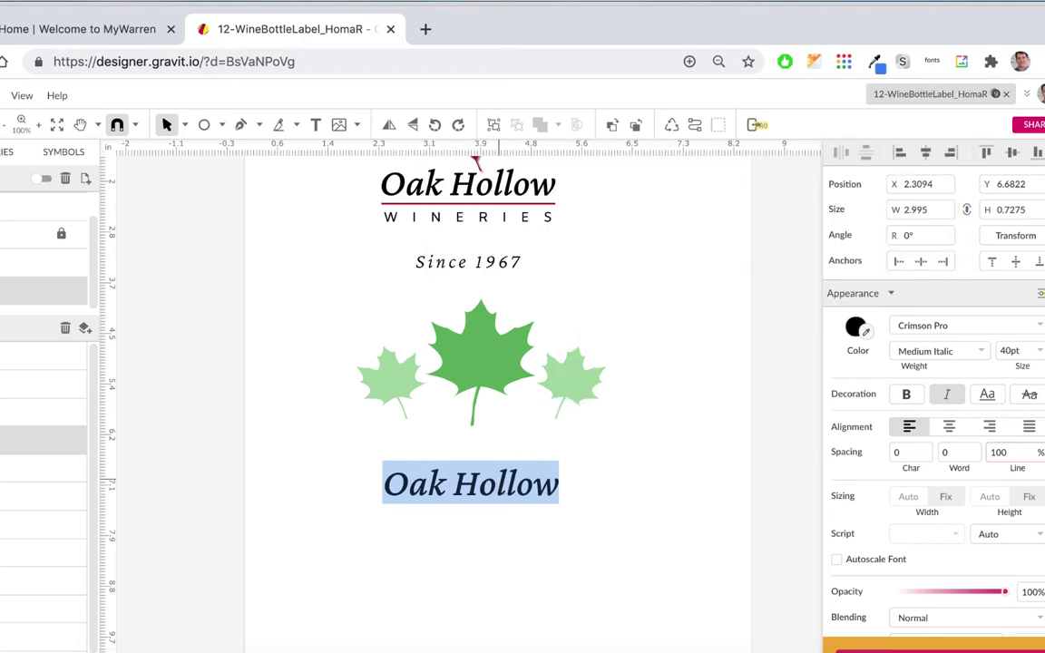
pyautogui.write('Mple')
pyautogui.press('BackSpace')
pyautogui.press('BackSpace')
pyautogui.press('BackSpace')
pyautogui.write('aple Leaf')
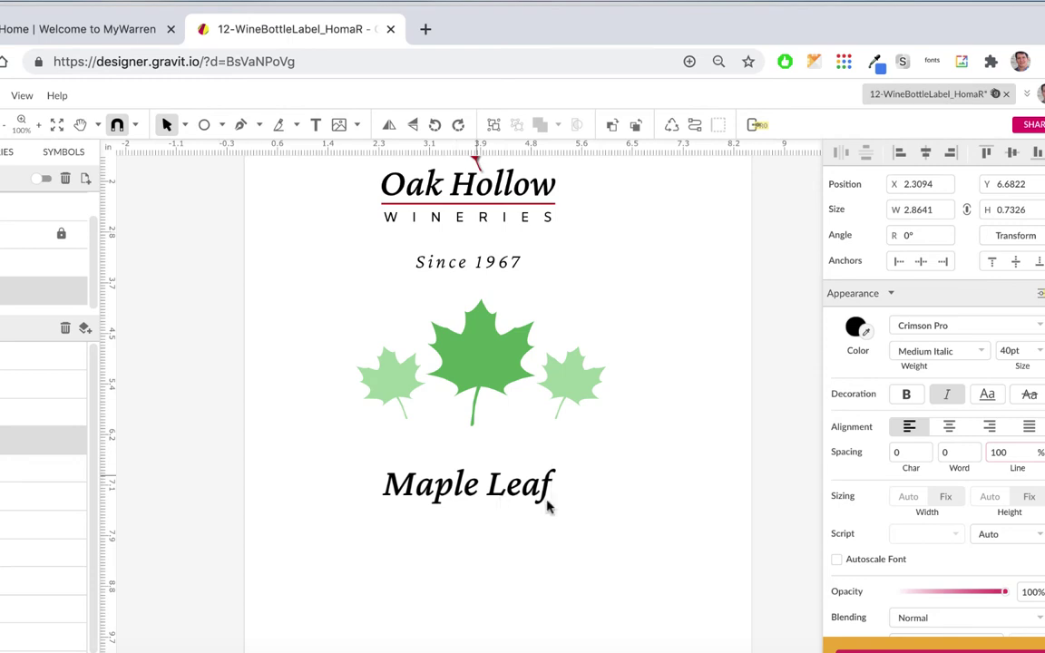
pyautogui.press('Escape')
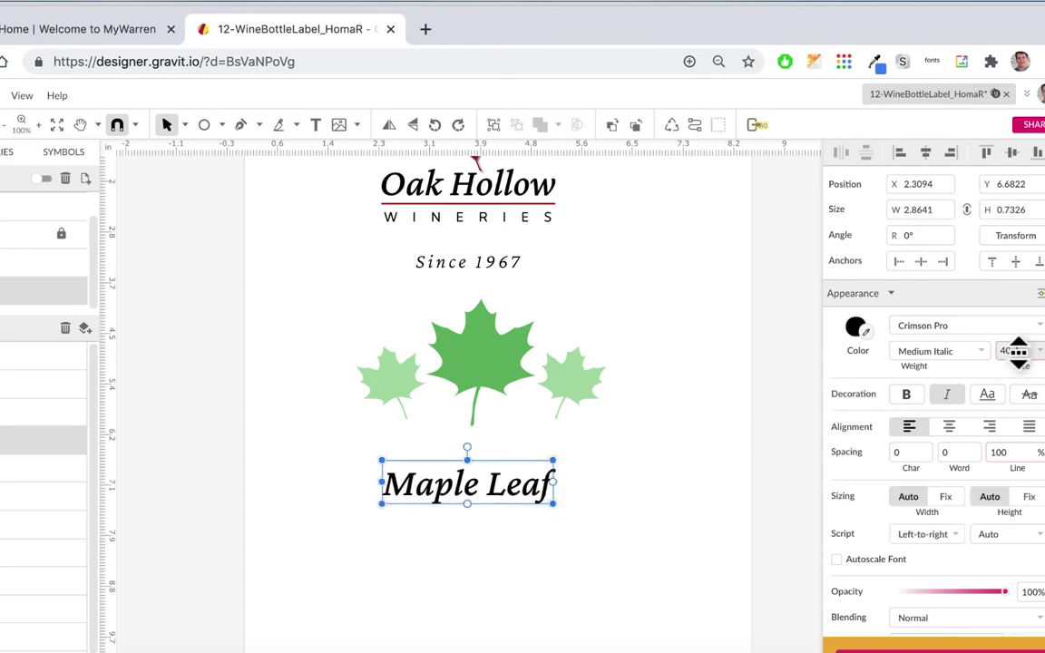
# Enlarge the "Maple Leaf" text to 57pt and move it up directly beneath the three leaves
pyautogui.moveTo(1022, 337); pyautogui.dragTo(1021, 319)
pyautogui.moveTo(598, 496); pyautogui.dragTo(575, 449)
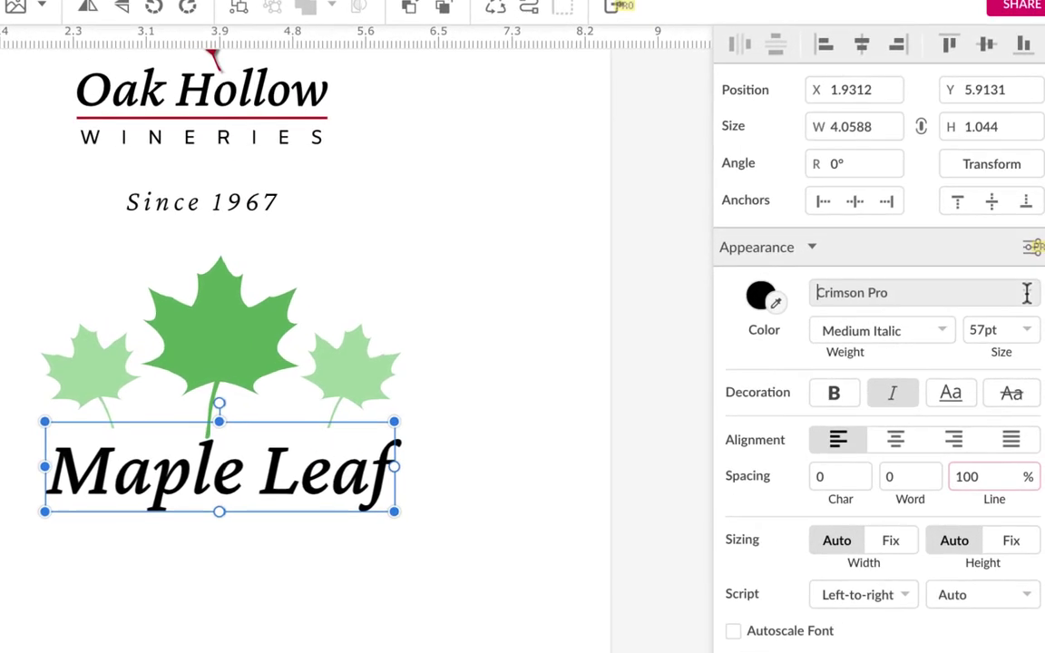
# Try the Dancing Script and Croissant One fonts on the "Maple Leaf" text
pyautogui.click(1031, 309)
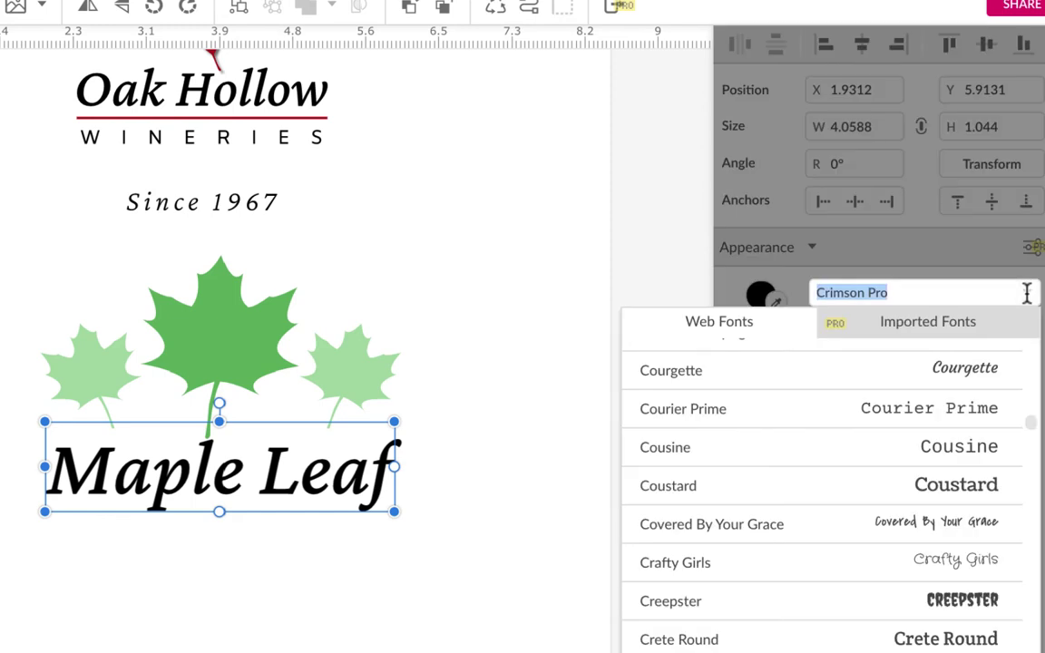
pyautogui.scroll(-6, 991, 426)
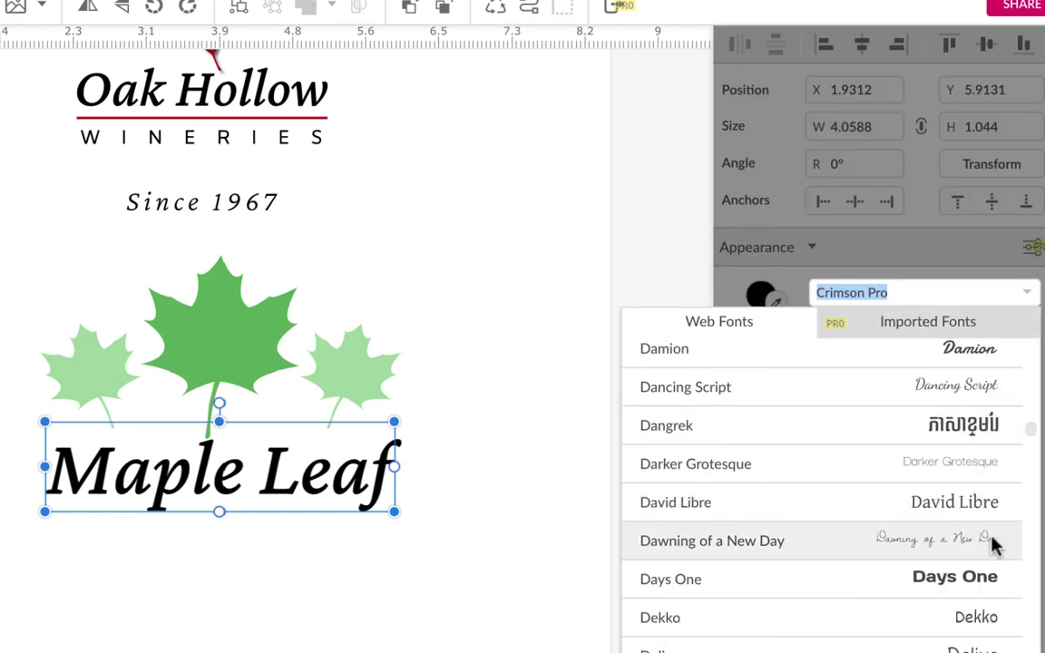
pyautogui.click(973, 388)
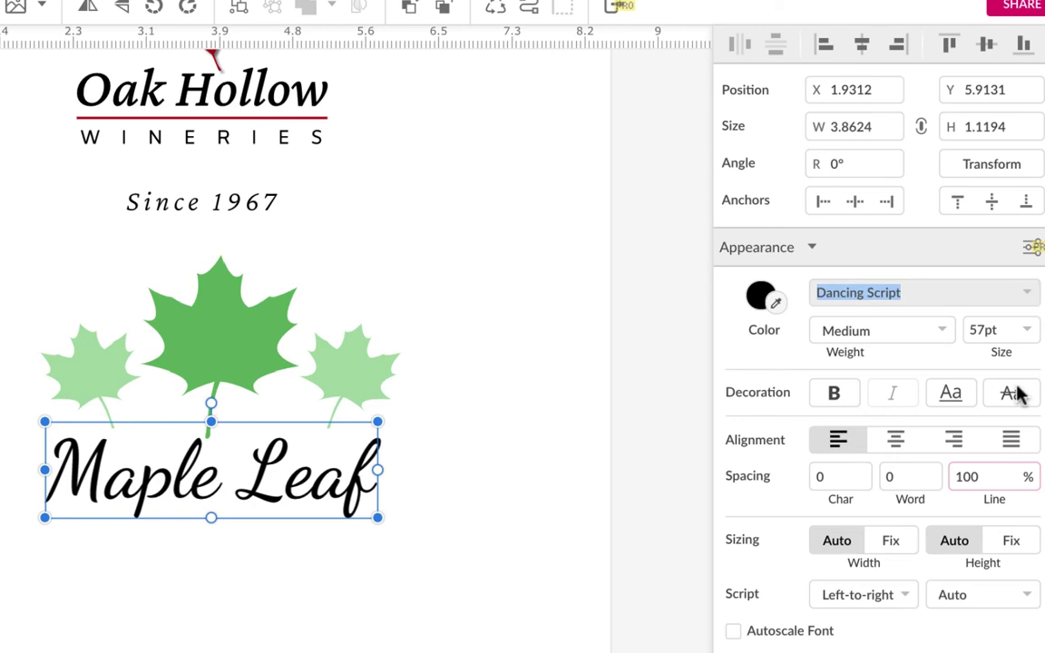
pyautogui.click(1028, 299)
pyautogui.scroll(-1, 980, 413)
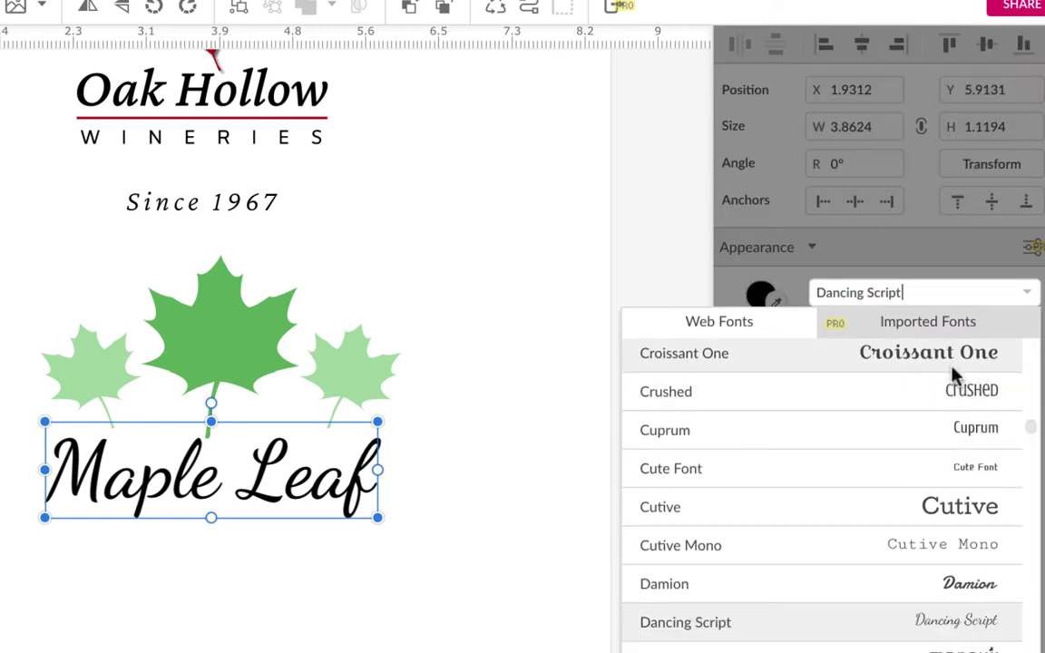
pyautogui.click(949, 366)
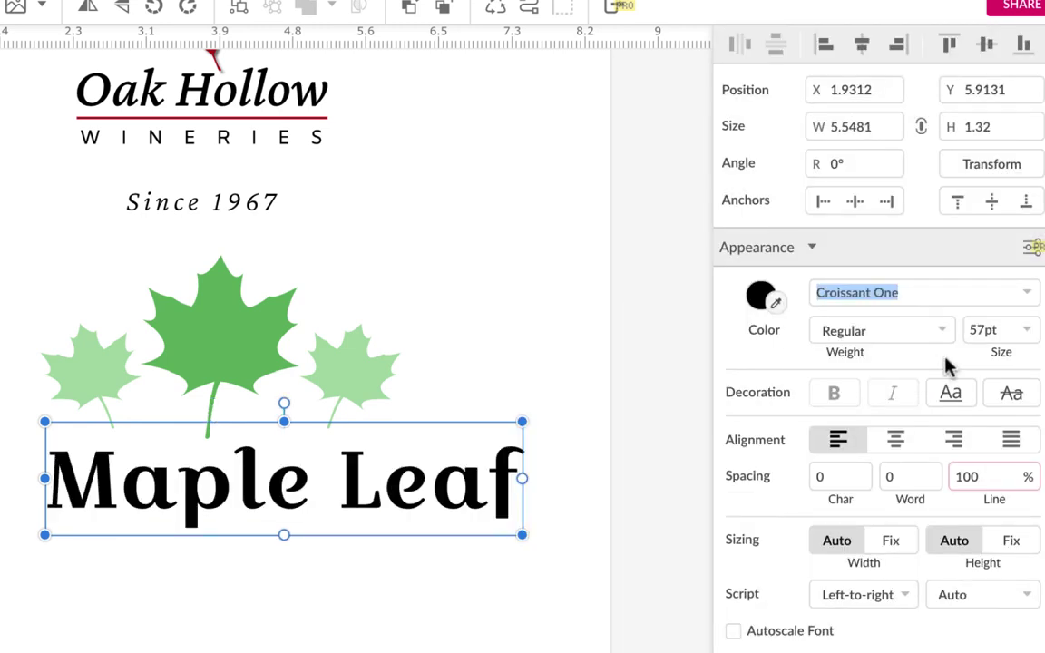
# Try the Creepster and Damion fonts on the "Maple Leaf" text
pyautogui.click(1019, 296)
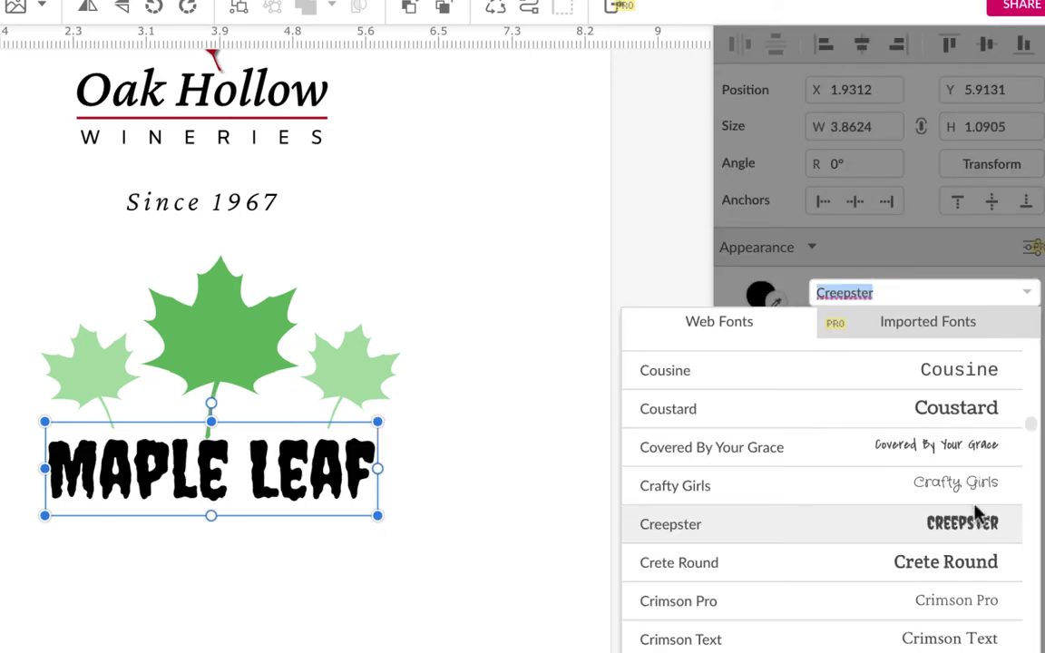
pyautogui.scroll(-3, 992, 434)
pyautogui.scroll(-2, 992, 433)
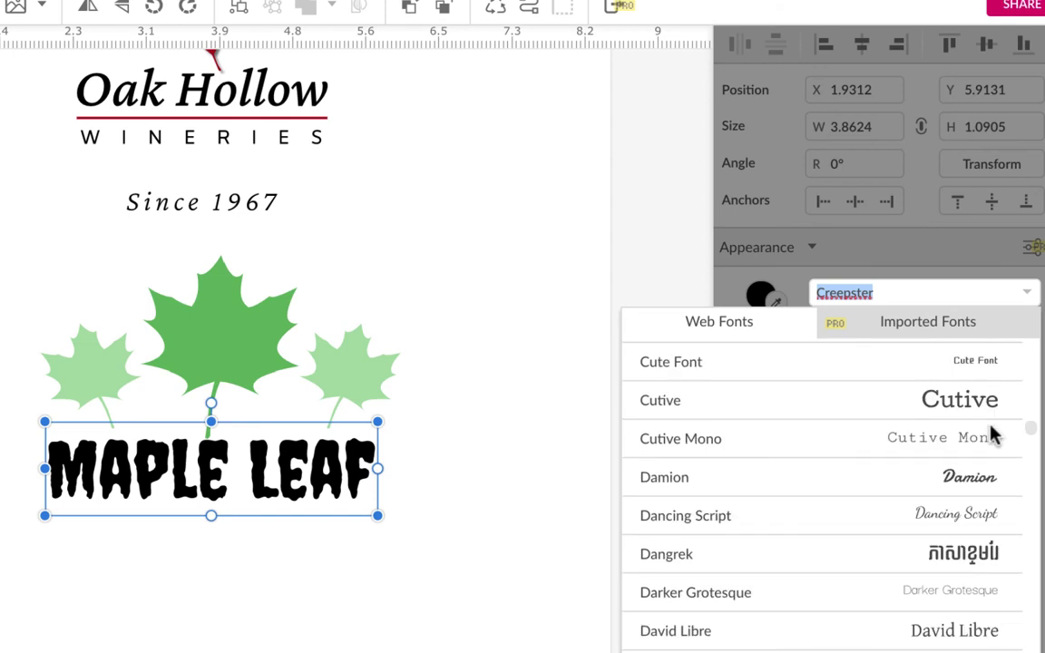
pyautogui.click(971, 475)
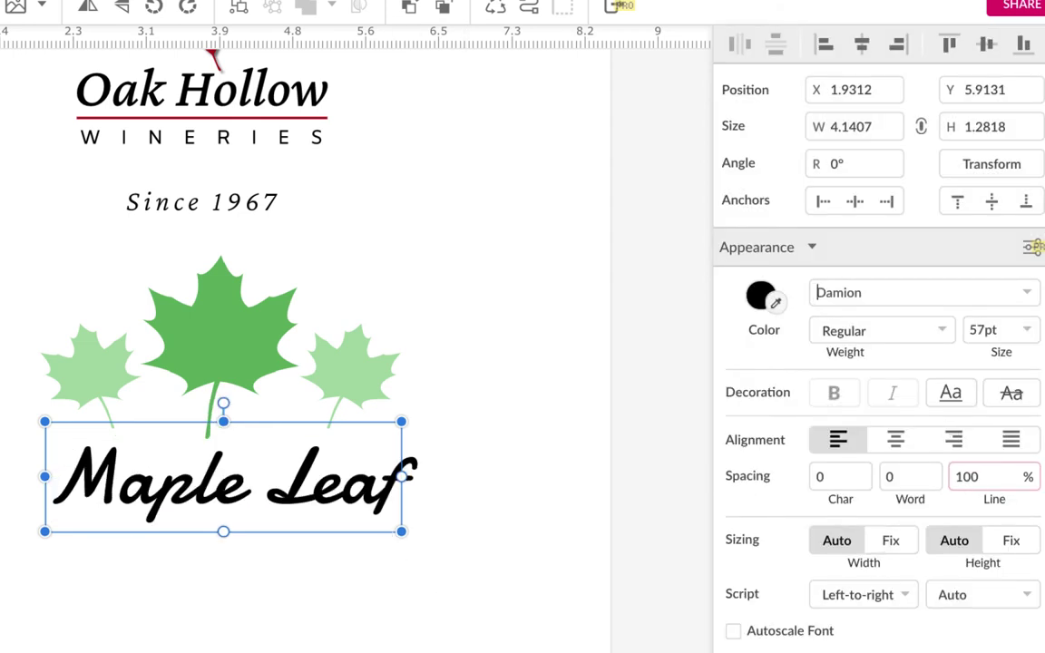
# Try the Euphoria Script font on the "Maple Leaf" text
pyautogui.click(1024, 294)
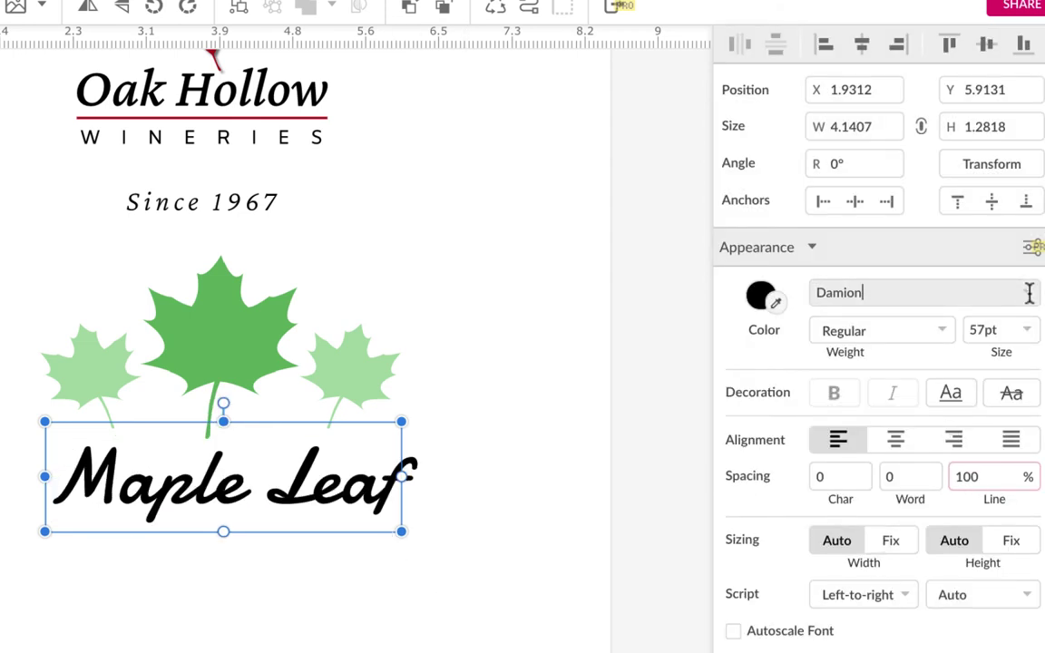
pyautogui.click(1030, 292)
pyautogui.scroll(-5, 977, 436)
pyautogui.scroll(-5, 977, 436)
pyautogui.scroll(2, 978, 435)
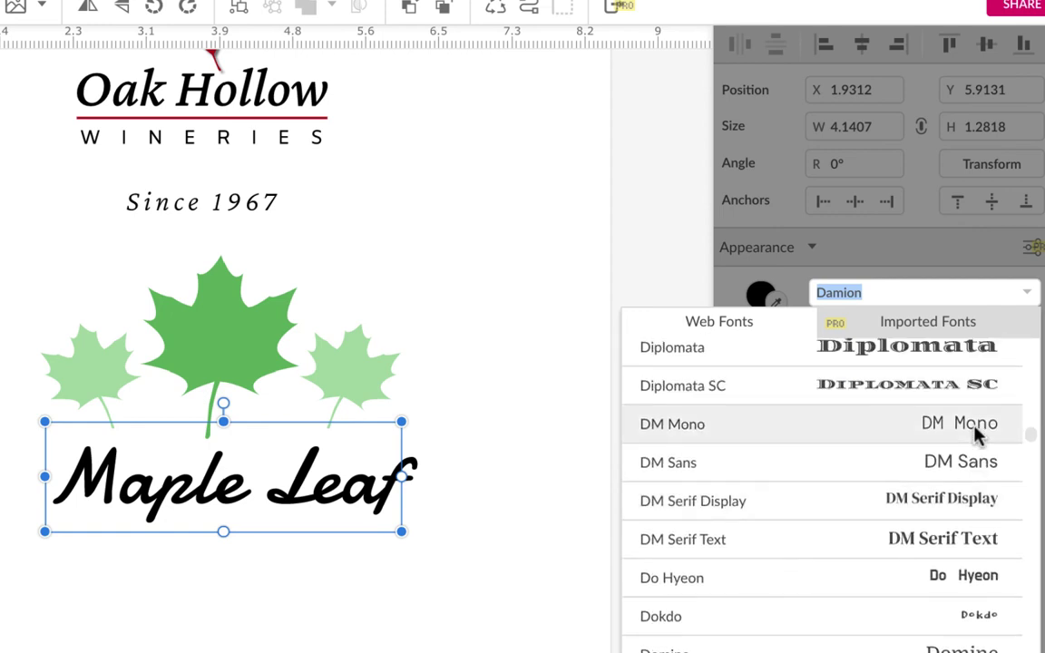
pyautogui.scroll(-10, 978, 435)
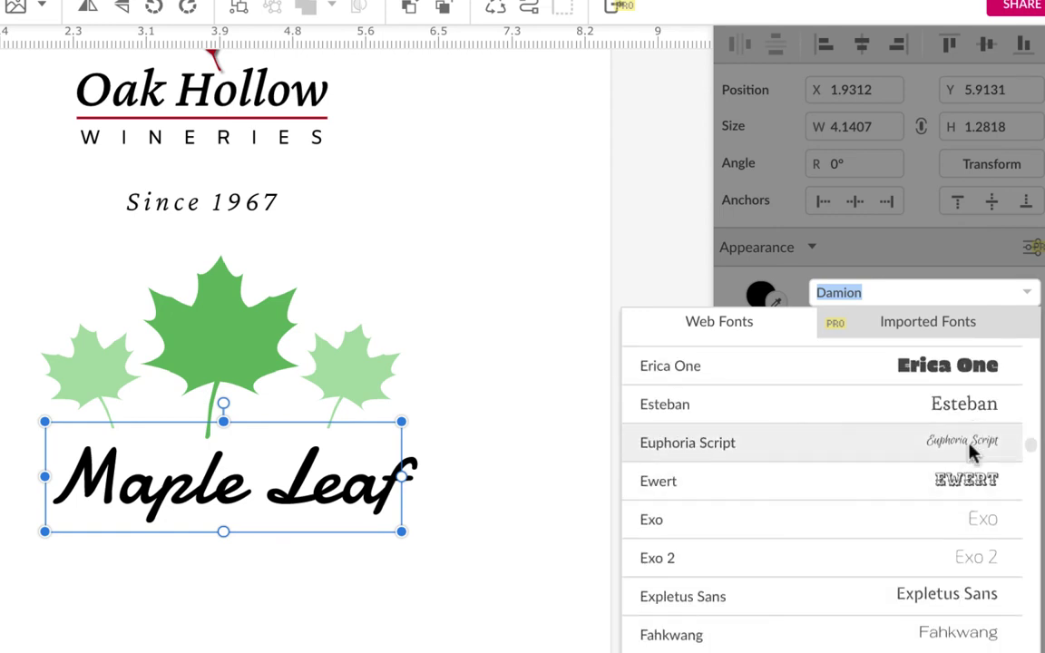
pyautogui.click(973, 450)
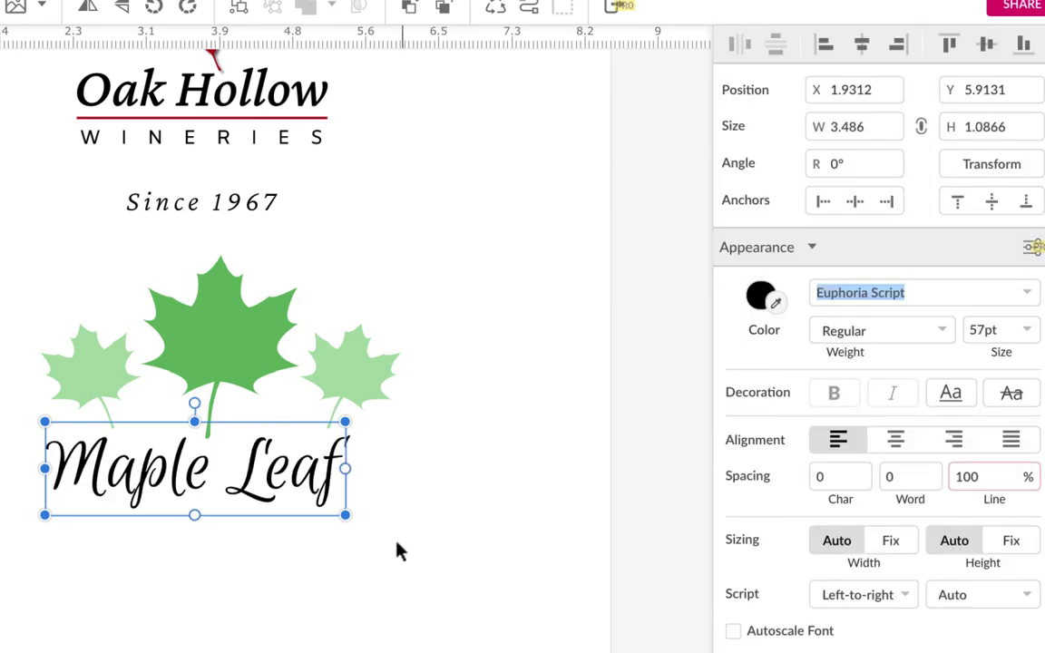
# Set the font of the "Maple Leaf" text to Great Vibes
pyautogui.click(1027, 293)
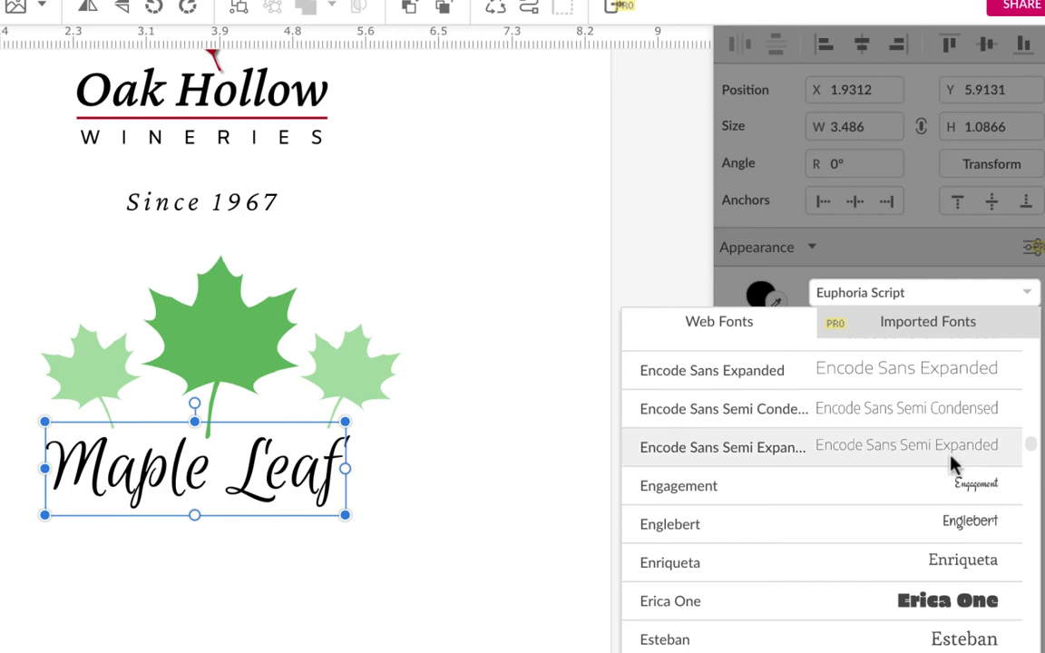
pyautogui.scroll(-10, 951, 465)
pyautogui.scroll(-15, 952, 465)
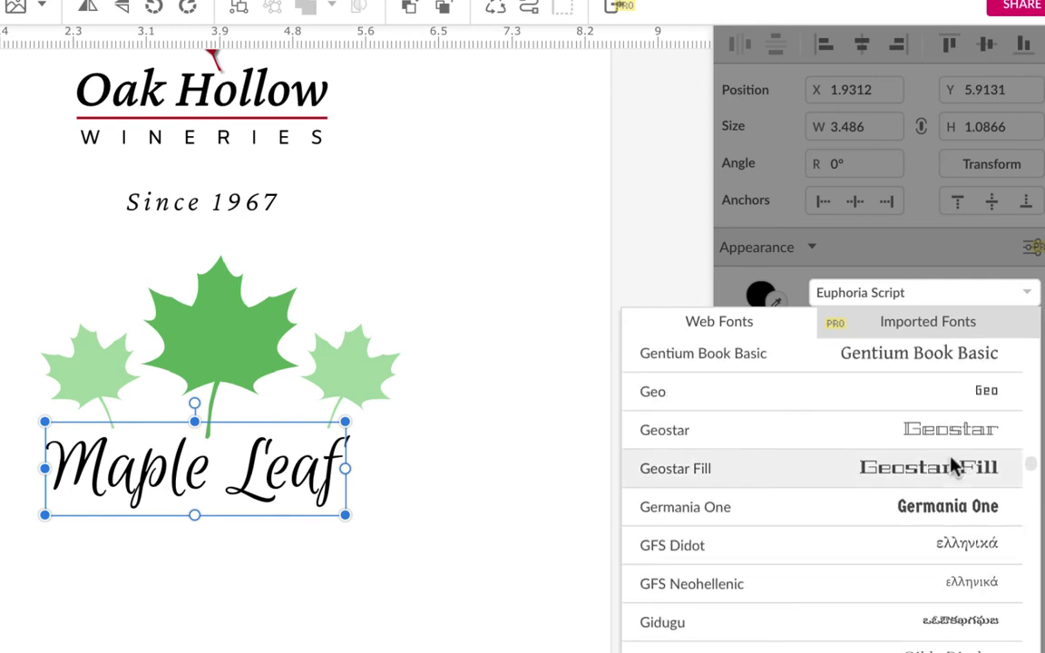
pyautogui.scroll(-5, 952, 464)
pyautogui.scroll(-3, 952, 464)
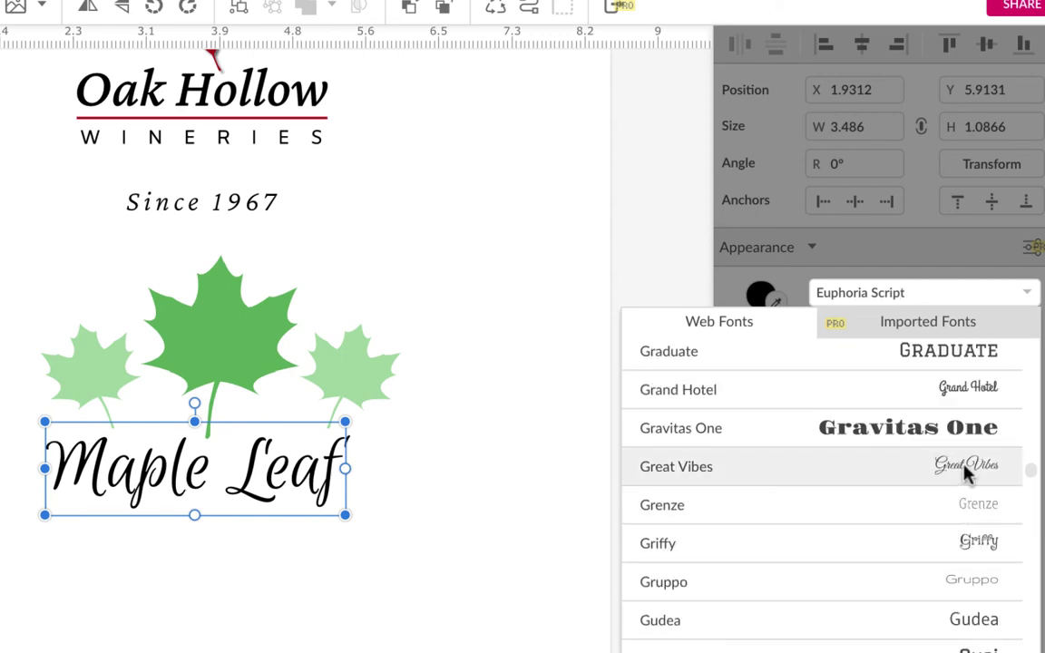
pyautogui.click(966, 466)
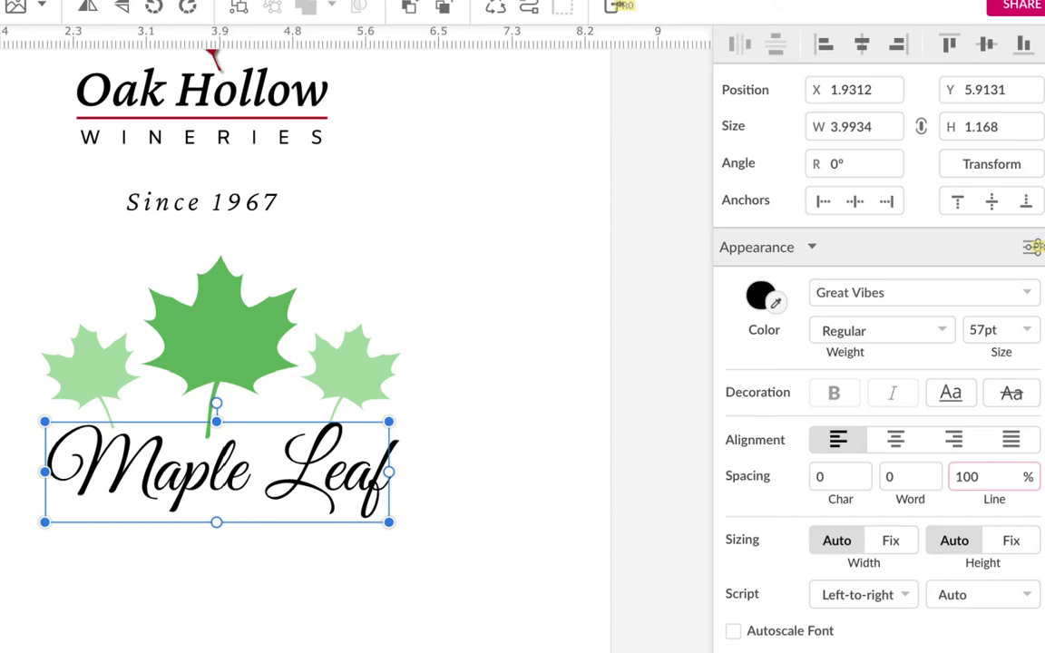
# Move the "Maple Leaf" text slightly down and to the left, and enlarge it until it spans wider than the leaves
pyautogui.click(1028, 290)
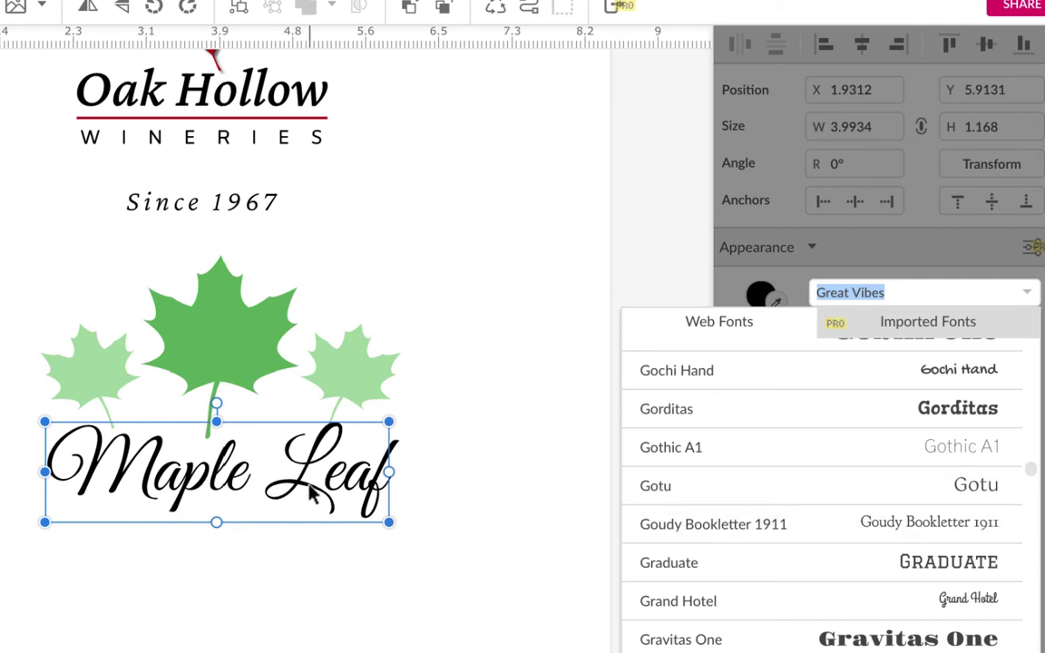
pyautogui.moveTo(309, 493); pyautogui.dragTo(271, 510)
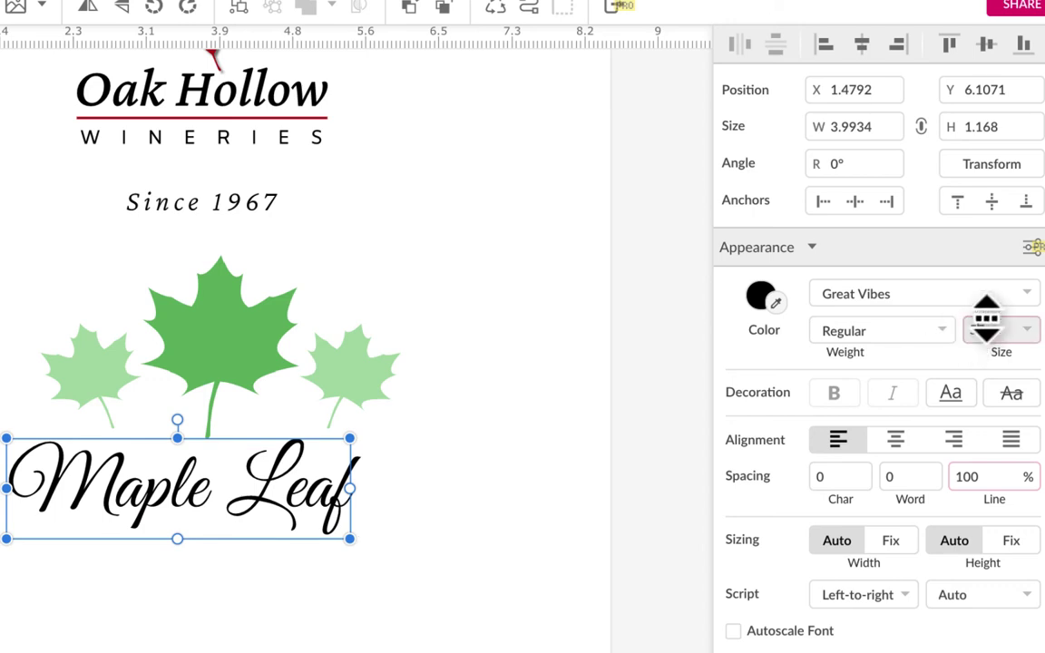
pyautogui.moveTo(989, 332); pyautogui.dragTo(989, 318)
# Scale the three leaves down together to about 2.83 in wide and place them centrally above the "Maple Leaf" text
pyautogui.click(45, 323)
pyautogui.moveTo(28, 292); pyautogui.dragTo(423, 413)
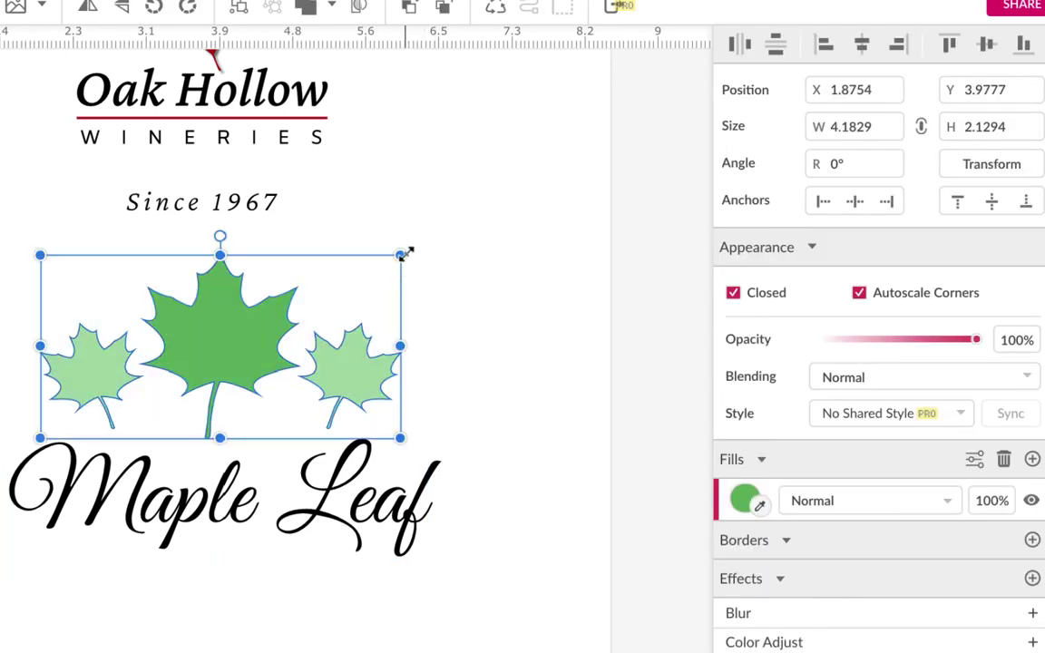
pyautogui.moveTo(405, 253); pyautogui.dragTo(324, 305)
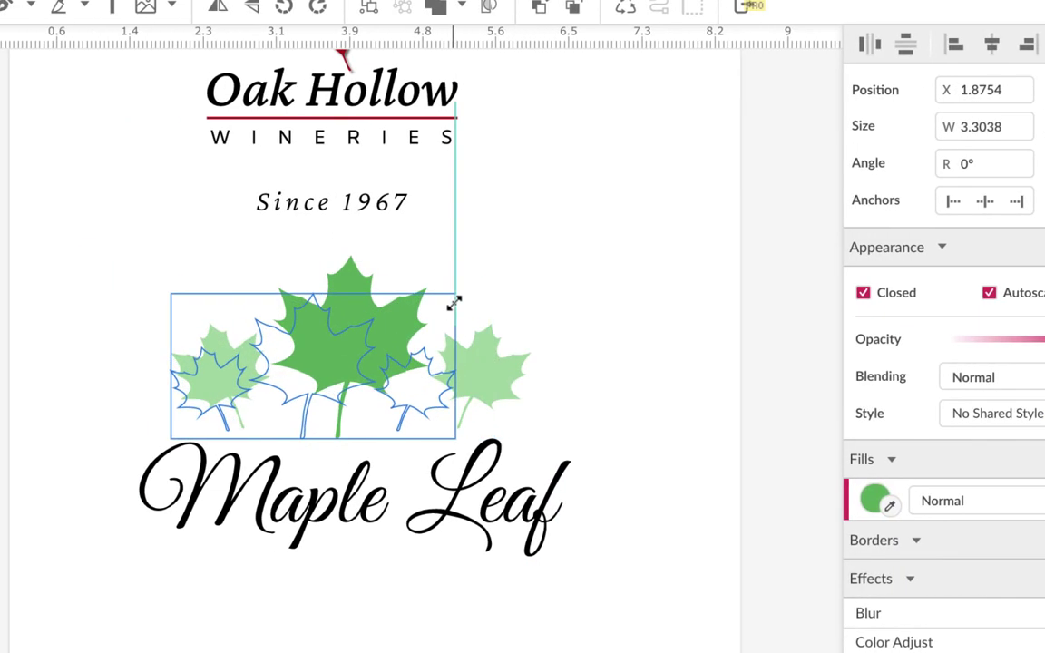
pyautogui.moveTo(454, 305); pyautogui.dragTo(433, 311)
pyautogui.moveTo(331, 343); pyautogui.dragTo(393, 365)
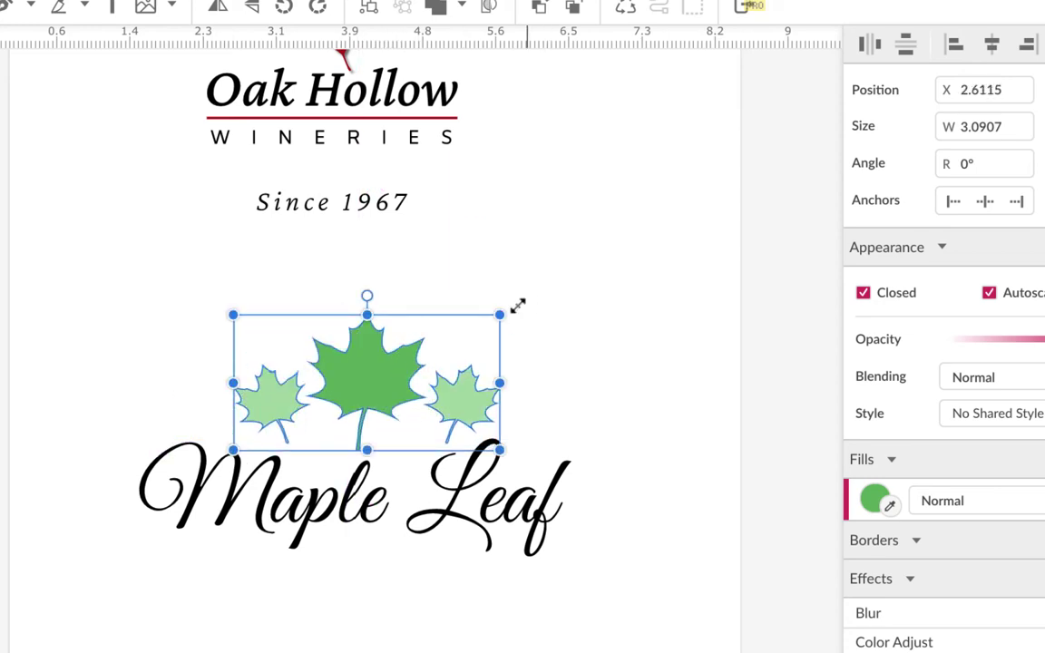
pyautogui.moveTo(499, 318); pyautogui.dragTo(479, 325)
pyautogui.moveTo(380, 392); pyautogui.dragTo(387, 392)
pyautogui.scroll(1, 533, 199)
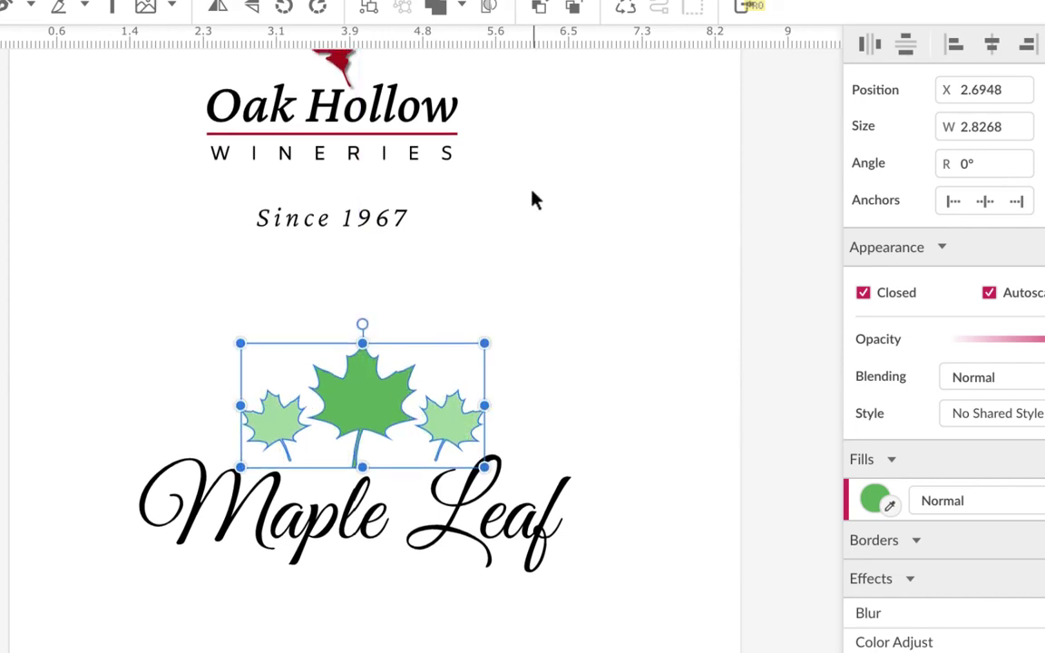
pyautogui.scroll(-4, 532, 200)
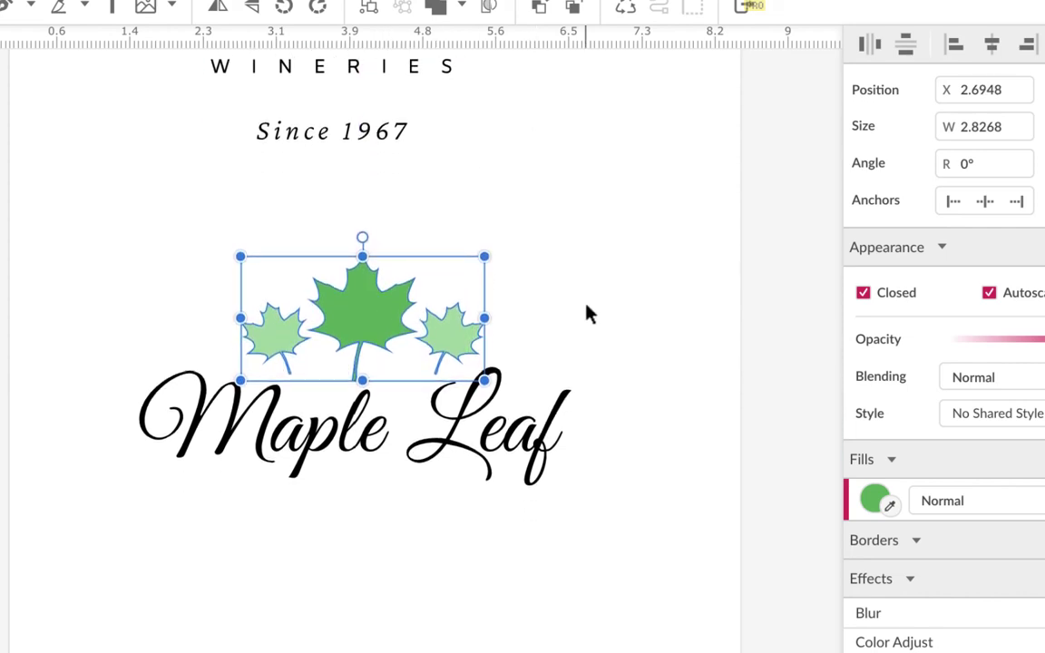
pyautogui.click(621, 429)
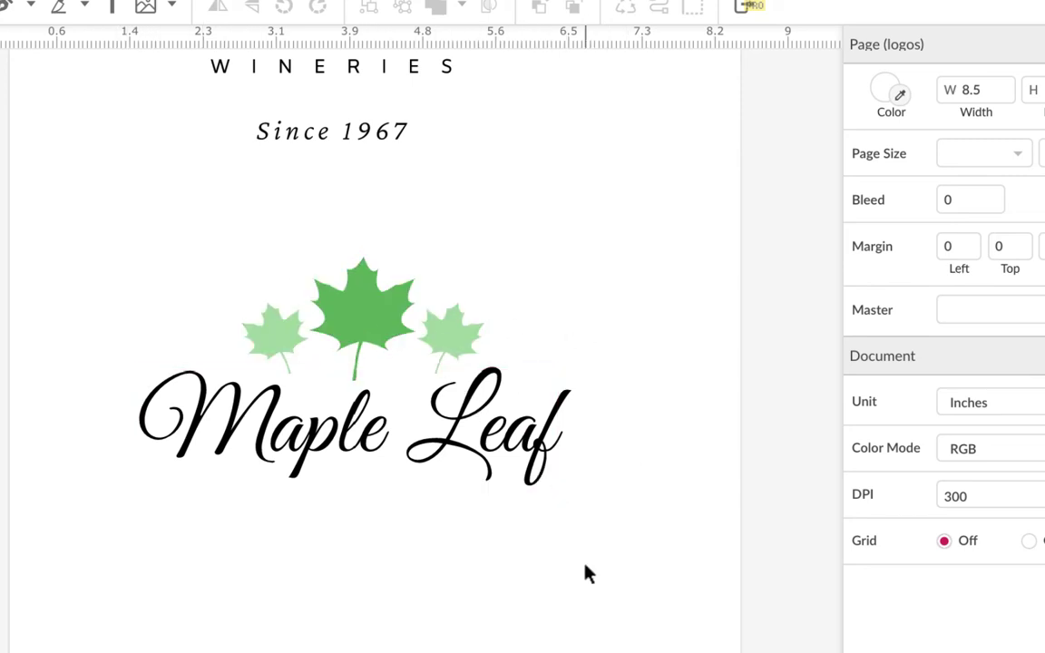
# Spread the two pale leaves outward, one above the M and the other above the end of "Leaf"
pyautogui.moveTo(254, 336)
pyautogui.mouseDown()
pyautogui.moveTo(237, 334)
pyautogui.moveTo(245, 340)
pyautogui.mouseUp()
pyautogui.moveTo(457, 350); pyautogui.dragTo(552, 354)
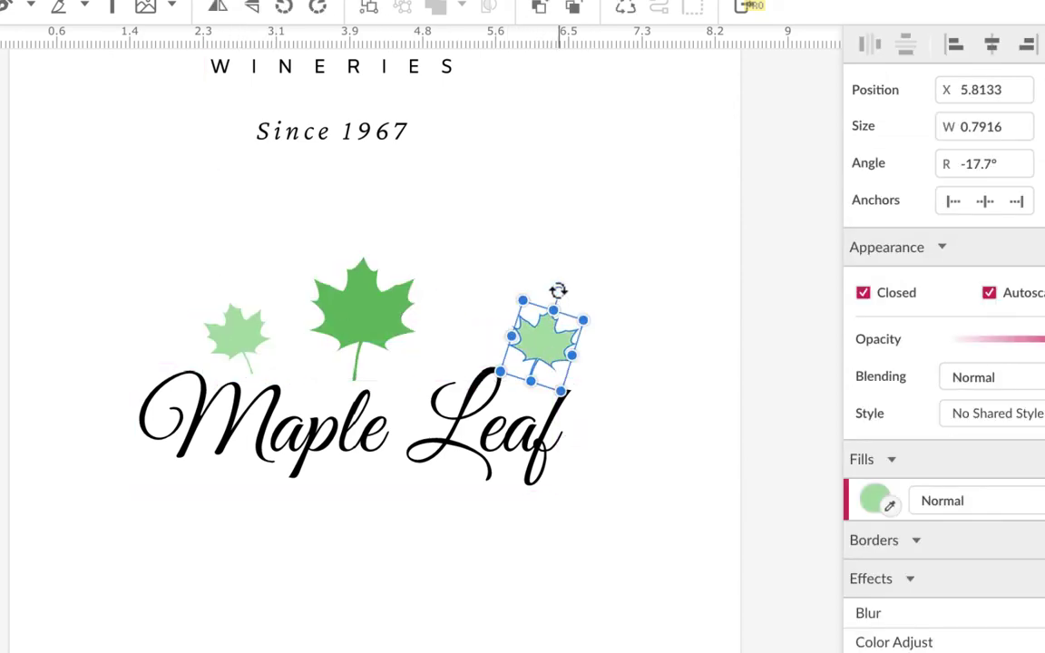
# Rotate the right pale leaf to about 21.1°, shrink it to about 0.63 in wide, and lower it between the L and f
pyautogui.moveTo(556, 289); pyautogui.dragTo(525, 294)
pyautogui.moveTo(544, 345)
pyautogui.mouseDown()
pyautogui.moveTo(533, 355)
pyautogui.moveTo(542, 352)
pyautogui.mouseUp()
pyautogui.moveTo(555, 308); pyautogui.dragTo(547, 325)
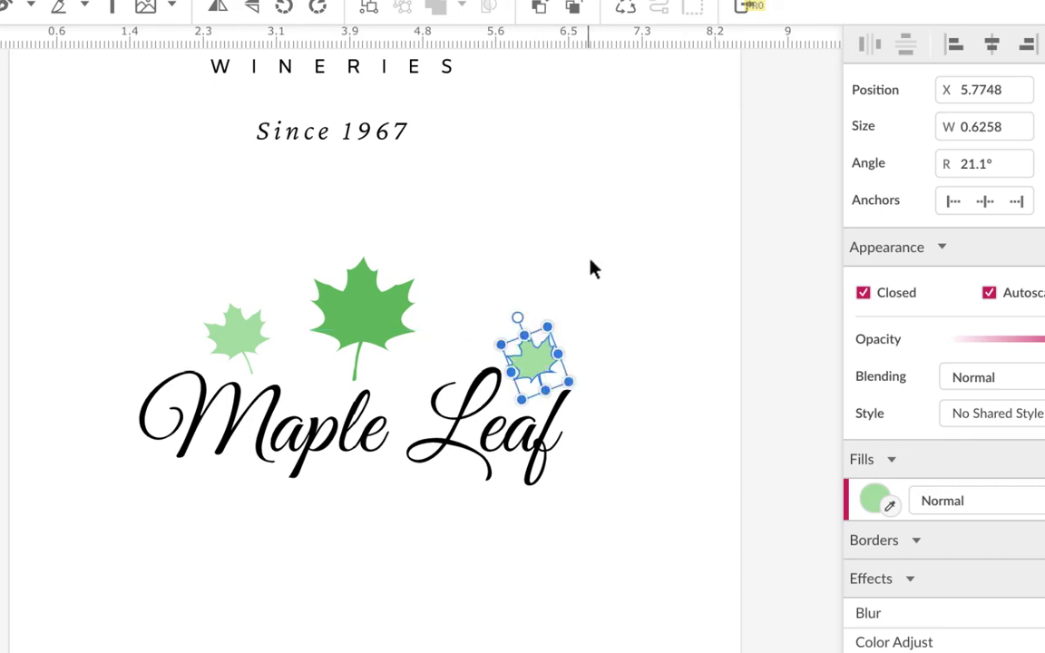
pyautogui.click(592, 268)
# Rotate the large green leaf to about -23.3°, narrow it slightly, and lower it toward the "Maple Leaf" text
pyautogui.click(399, 334)
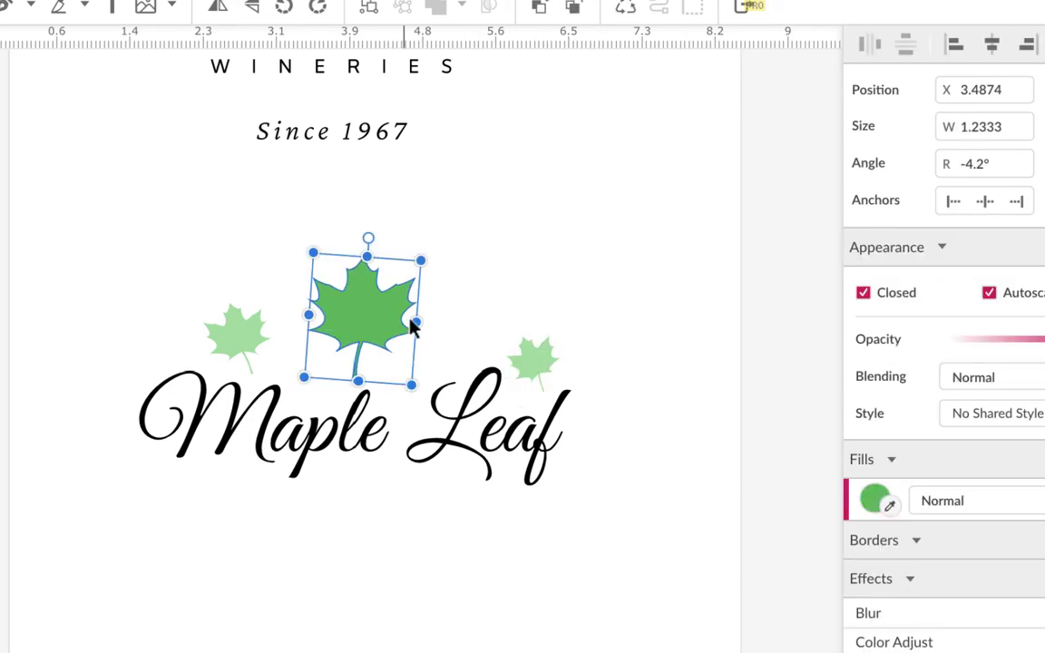
pyautogui.moveTo(375, 238); pyautogui.dragTo(397, 245)
pyautogui.moveTo(385, 313); pyautogui.dragTo(390, 339)
pyautogui.moveTo(422, 290); pyautogui.dragTo(427, 313)
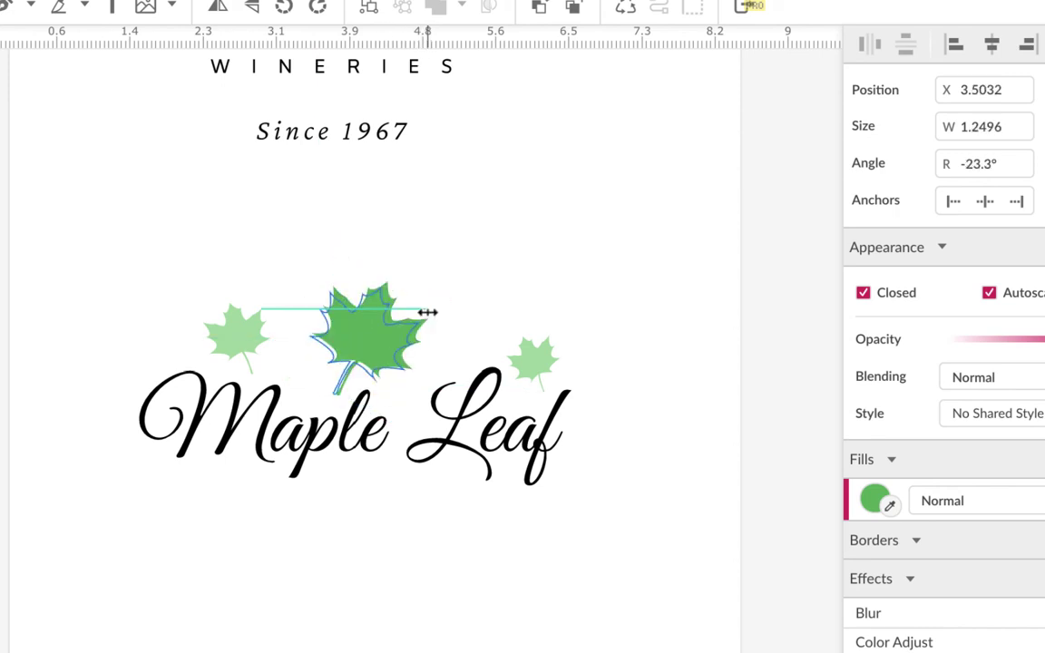
pyautogui.click(483, 249)
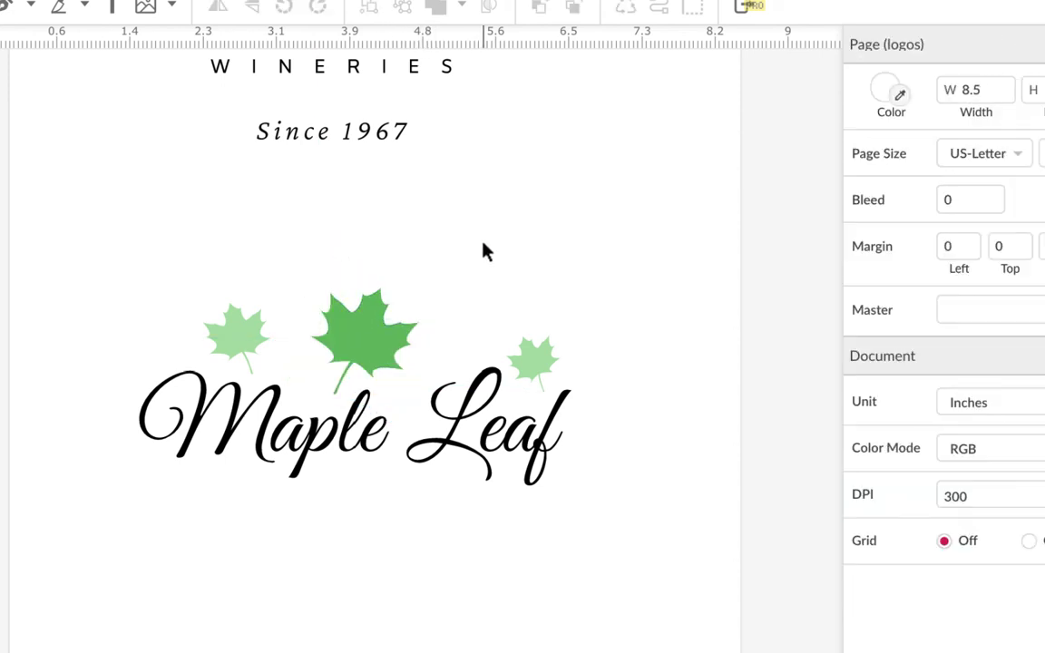
# Recolor the pale leaf above the M to a muted yellow, #DBDB68
pyautogui.click(232, 342)
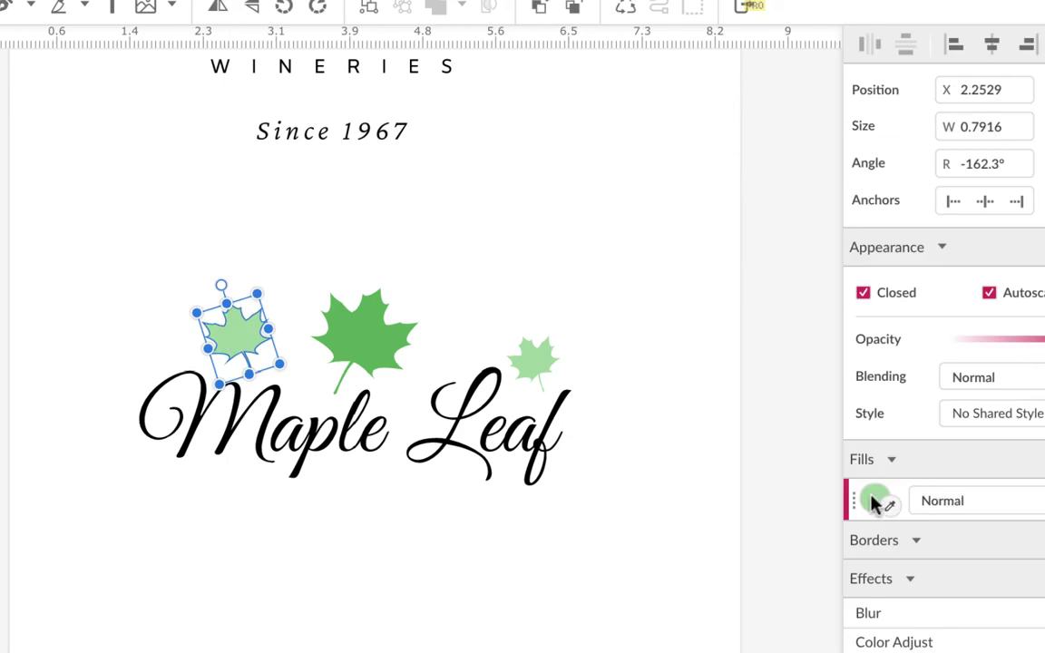
pyautogui.click(875, 499)
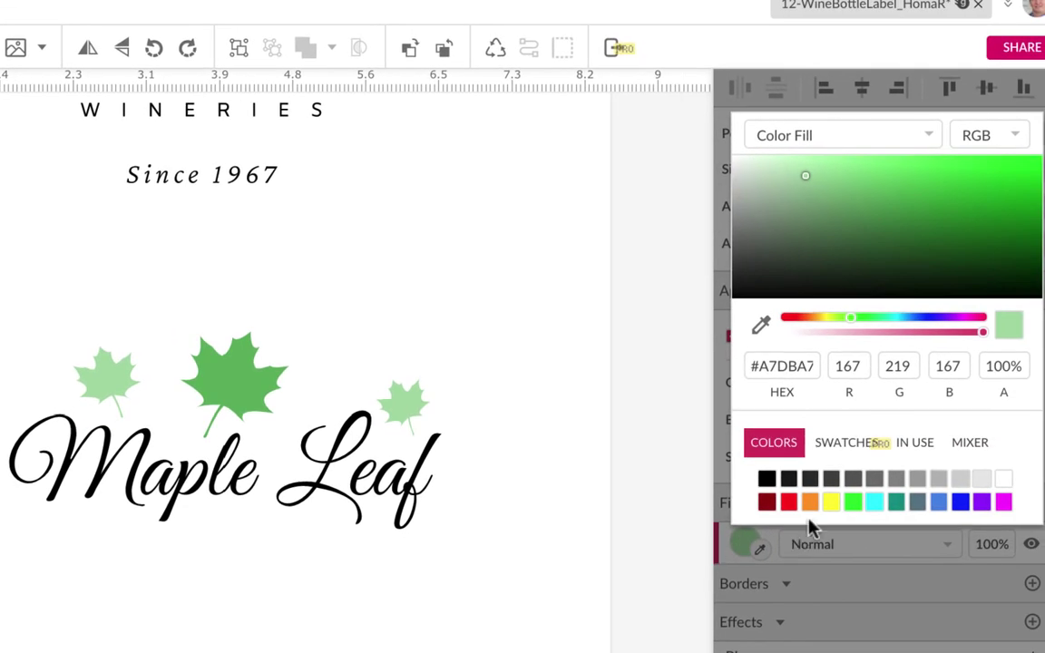
pyautogui.click(832, 502)
pyautogui.click(894, 175)
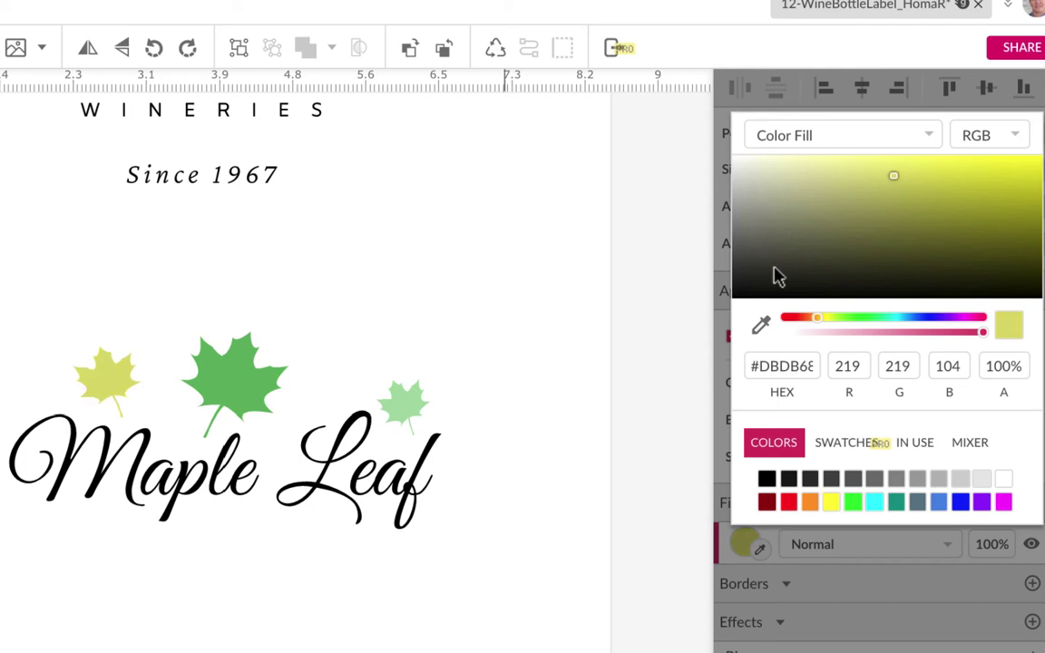
# Fill the small leaf above the end of "Leaf" with orange, #FF9900
pyautogui.click(409, 415)
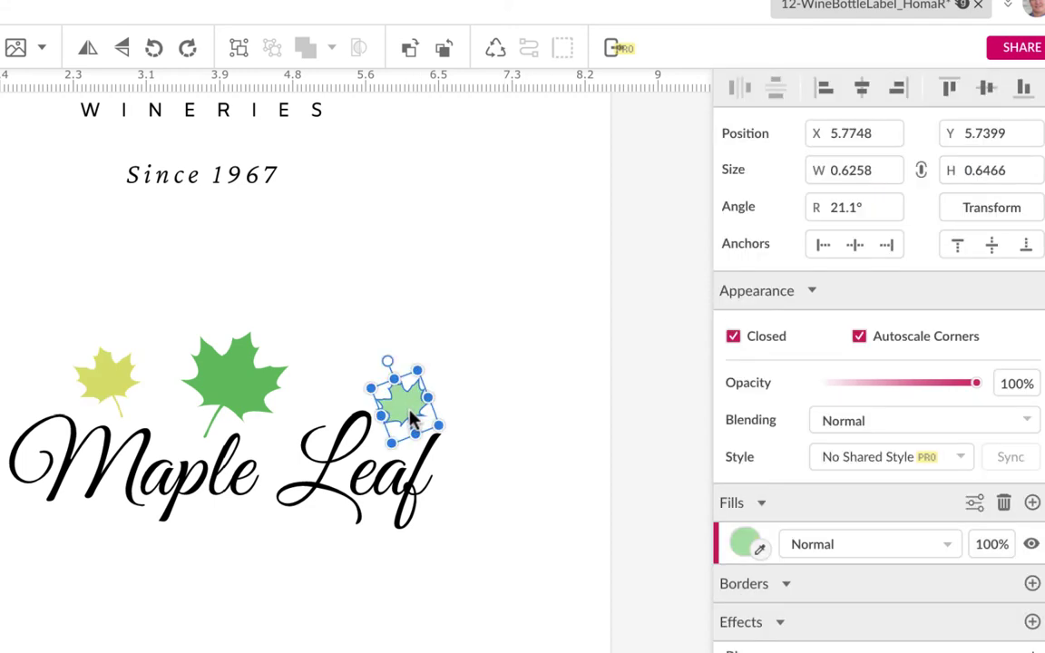
pyautogui.click(745, 544)
pyautogui.click(810, 502)
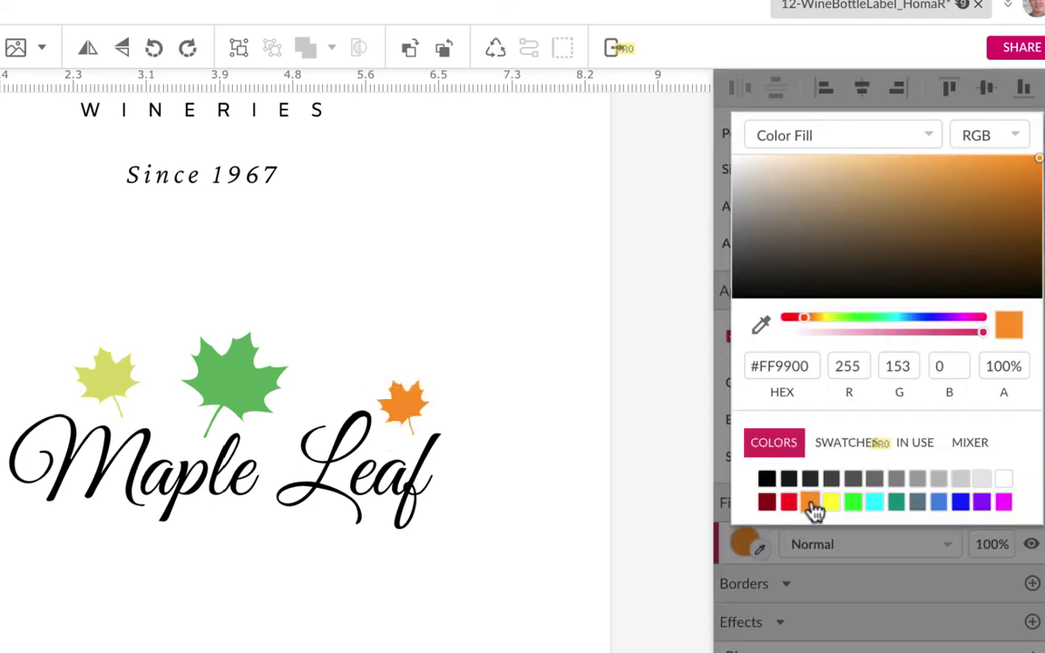
# Recolor the large green leaf to a soft pinkish red, starting from pure red and lightening the shade
pyautogui.click(262, 394)
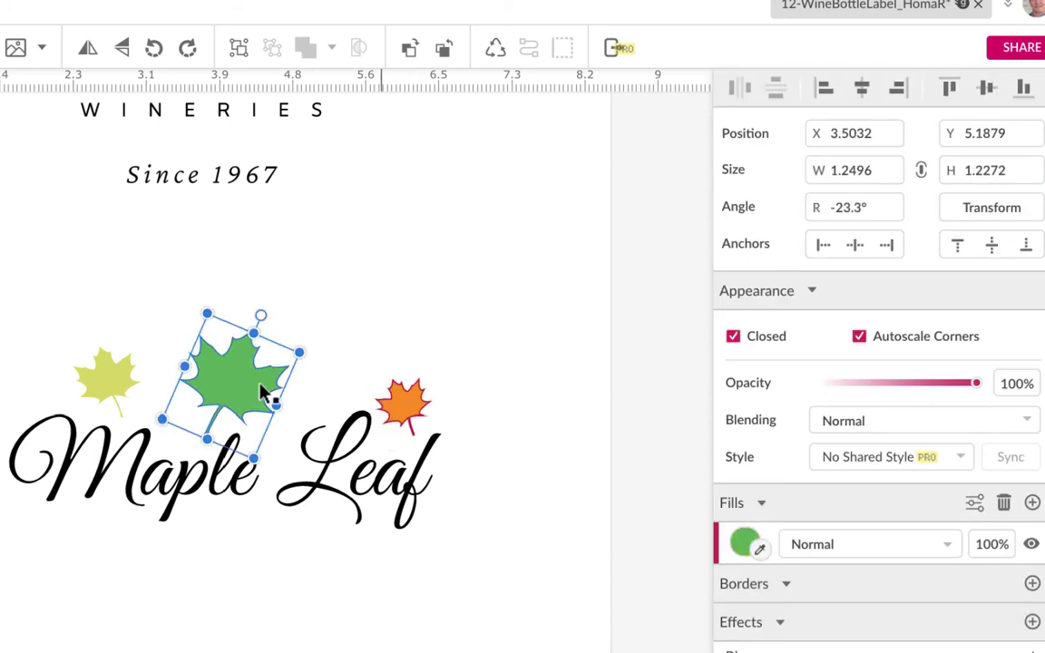
pyautogui.click(745, 544)
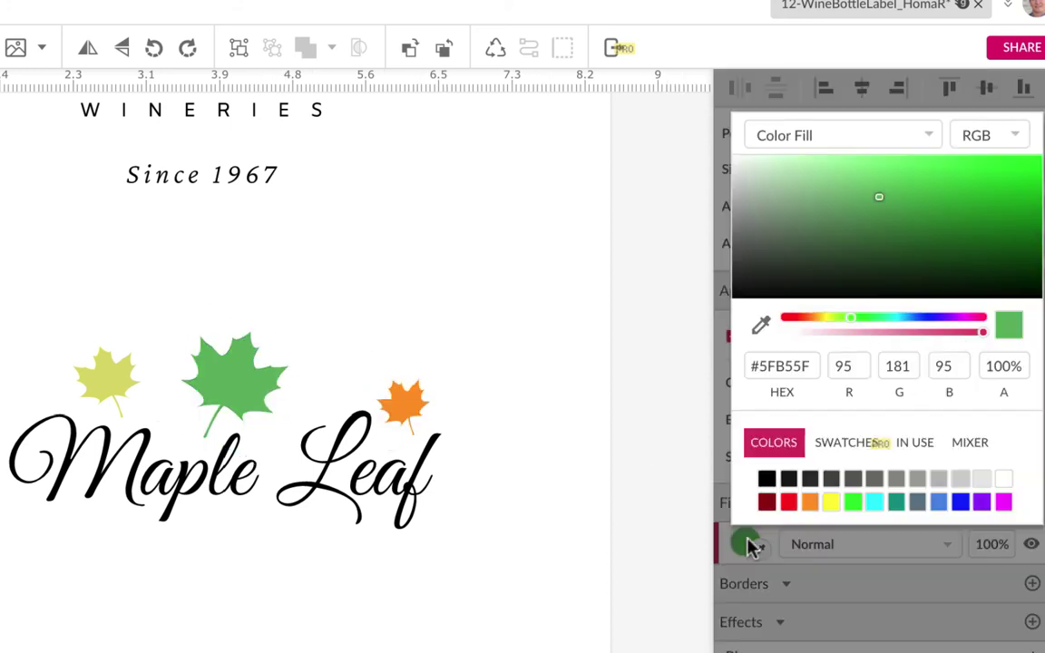
pyautogui.click(790, 505)
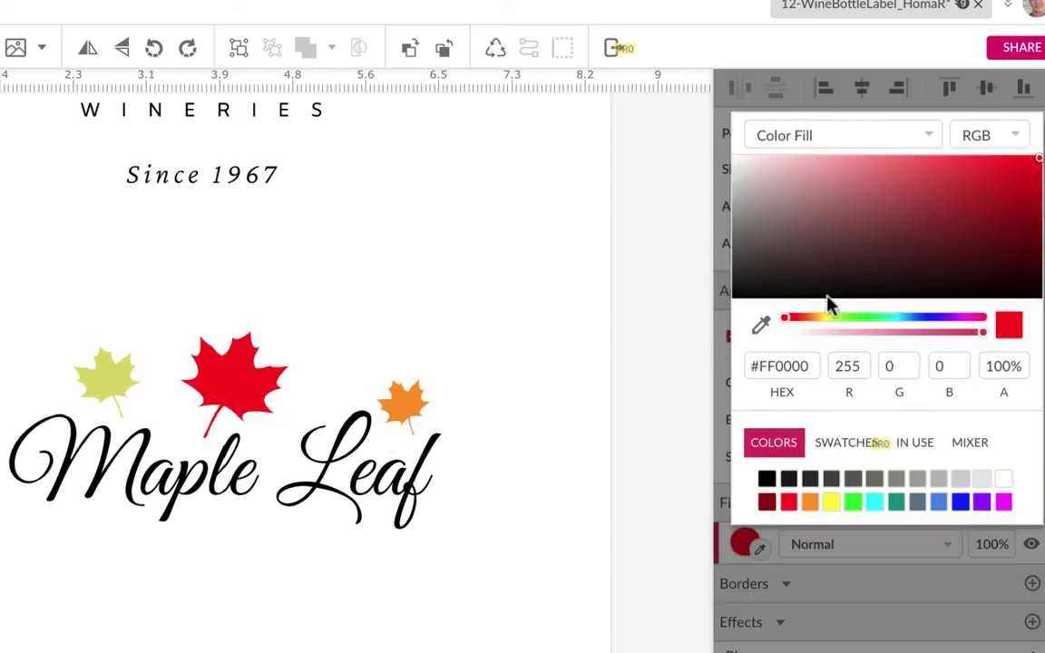
pyautogui.click(836, 162)
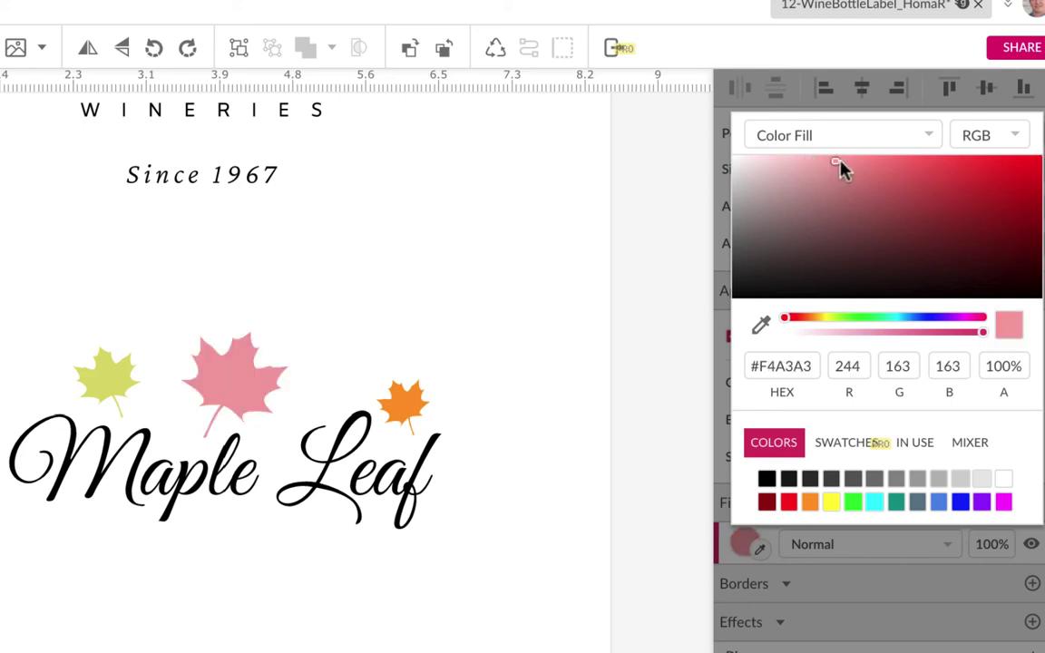
pyautogui.click(851, 159)
# Move the large pink leaf over the gap between "Maple" and "Leaf" and rotate it upright
pyautogui.moveTo(242, 379); pyautogui.dragTo(294, 401)
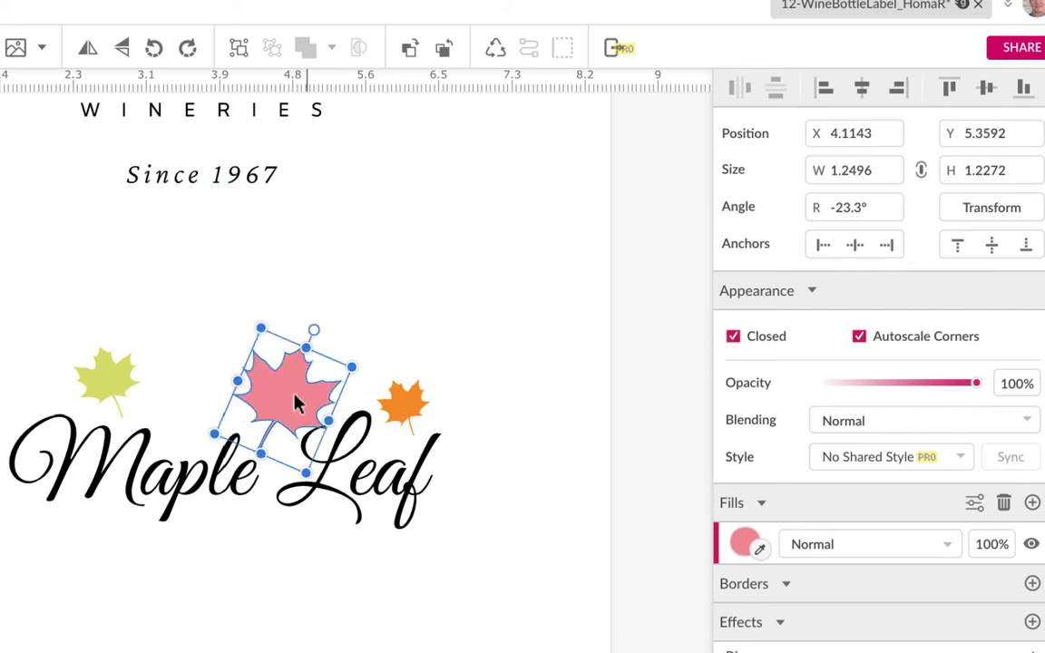
pyautogui.moveTo(315, 328); pyautogui.dragTo(283, 329)
# Duplicate the yellow leaf into the space beside the large pink leaf and fill the copy with green, #84E184
pyautogui.moveTo(110, 391); pyautogui.dragTo(166, 399)
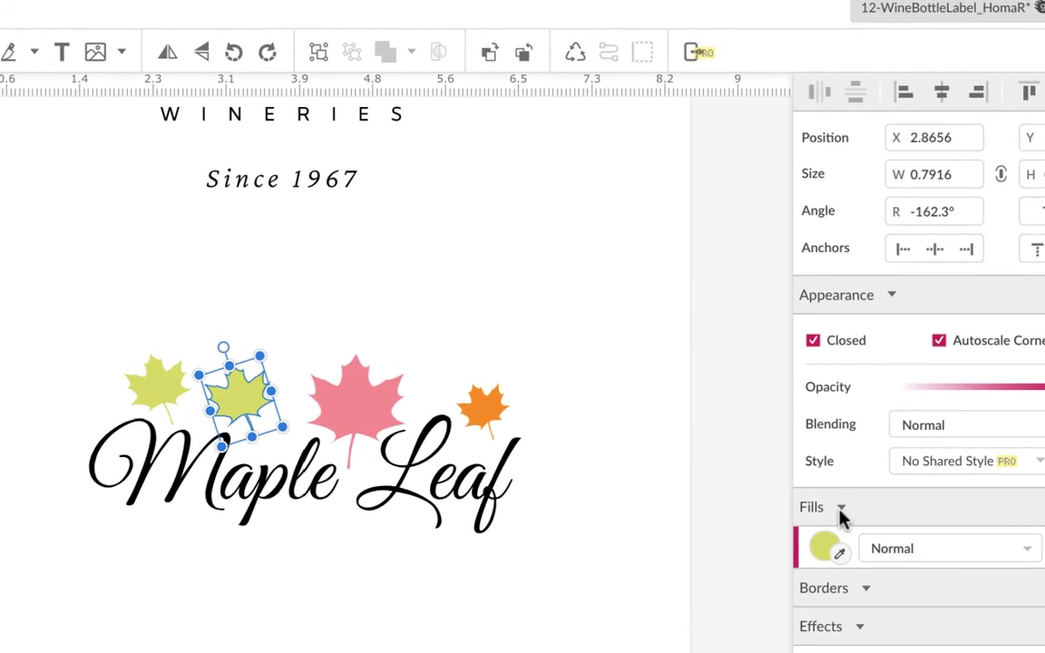
pyautogui.click(825, 548)
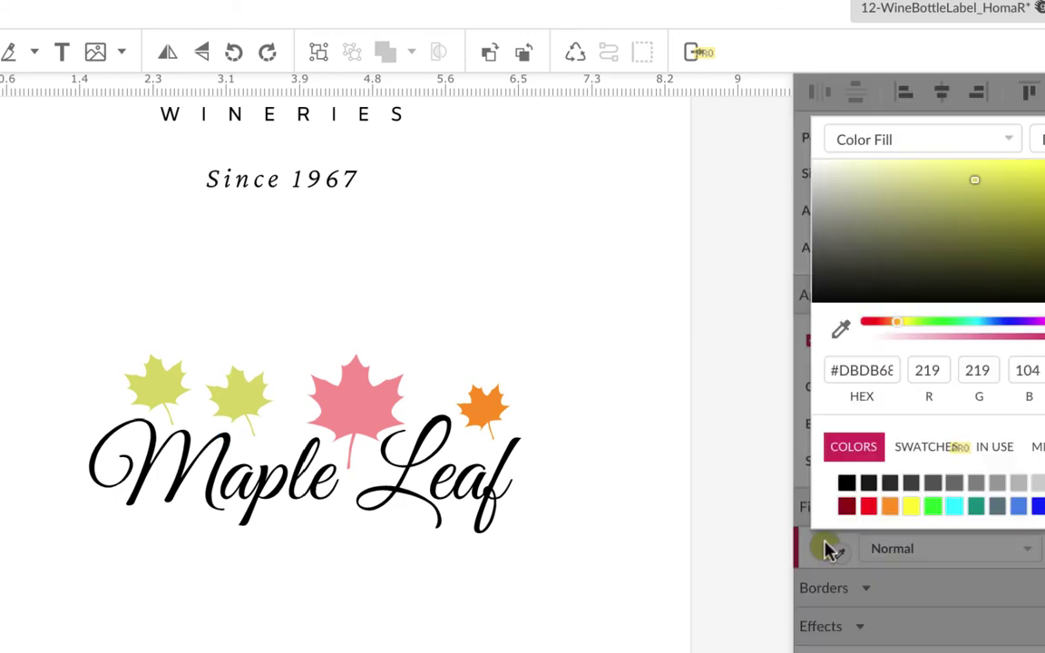
pyautogui.click(934, 508)
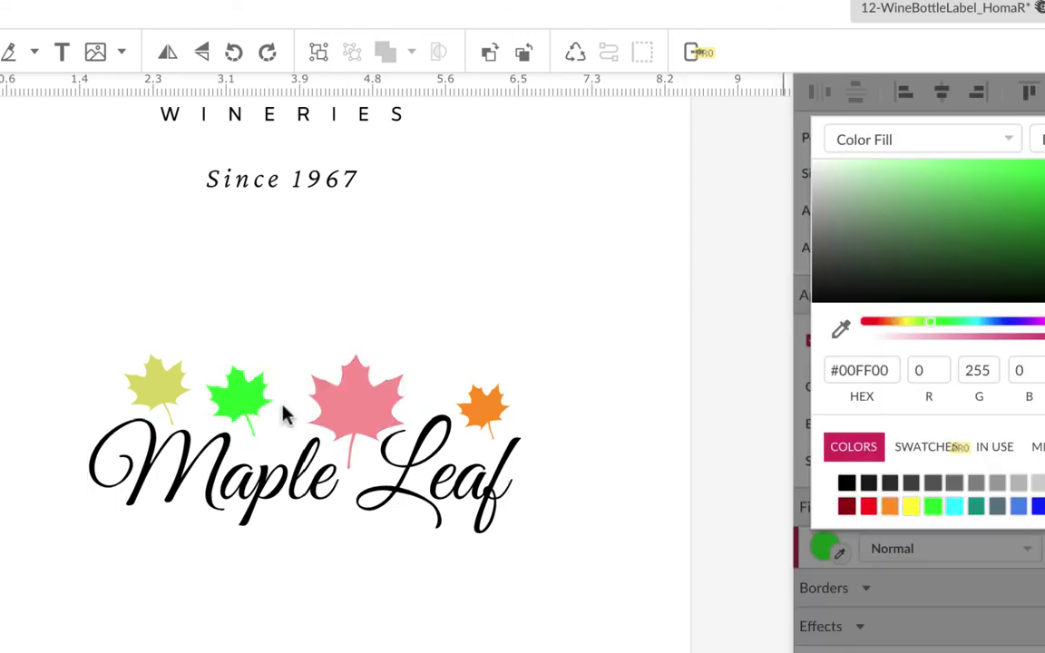
pyautogui.click(906, 179)
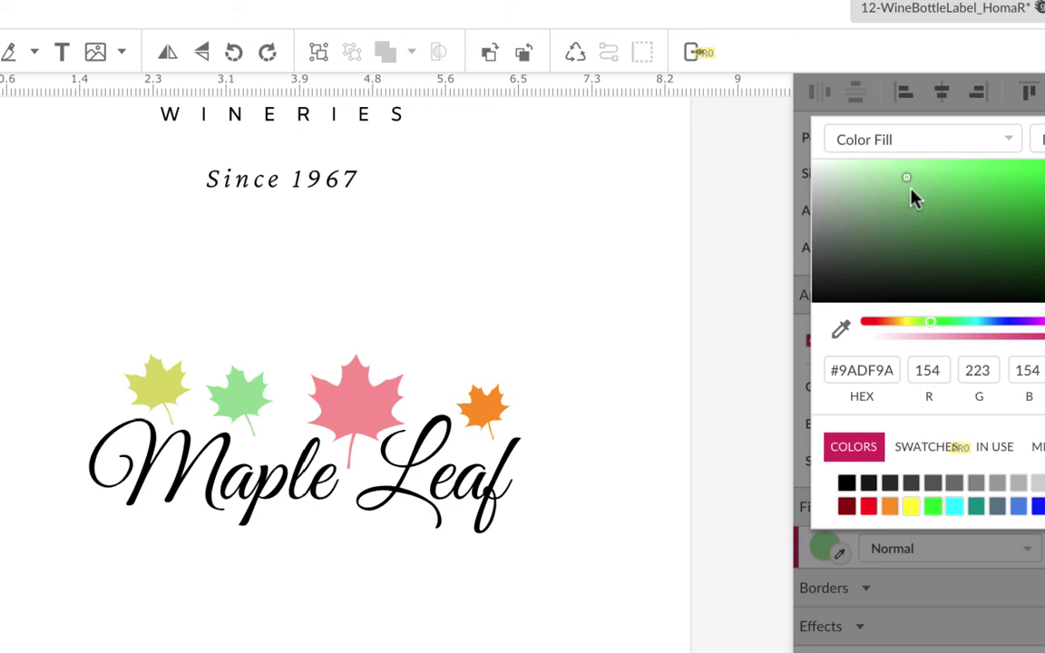
pyautogui.click(941, 178)
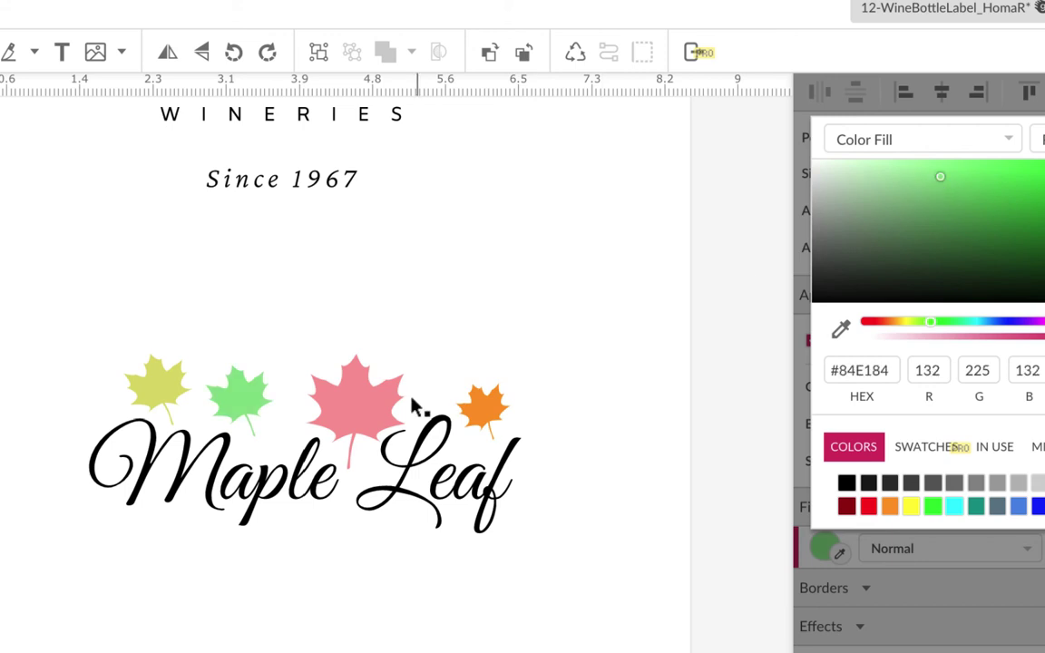
# Rotate the green leaf to about -172.2° and position it slightly lower, between the yellow and pink leaves
pyautogui.click(252, 410)
pyautogui.moveTo(223, 348); pyautogui.dragTo(260, 347)
pyautogui.moveTo(252, 406); pyautogui.dragTo(261, 412)
pyautogui.click(370, 560)
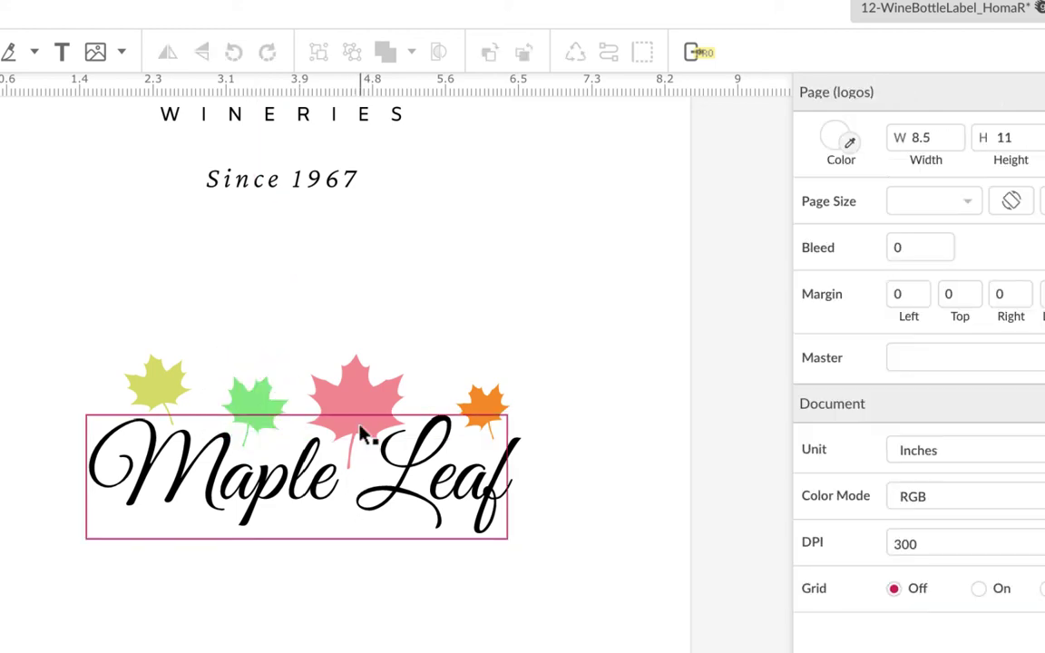
pyautogui.click(251, 390)
pyautogui.moveTo(271, 358); pyautogui.dragTo(252, 408)
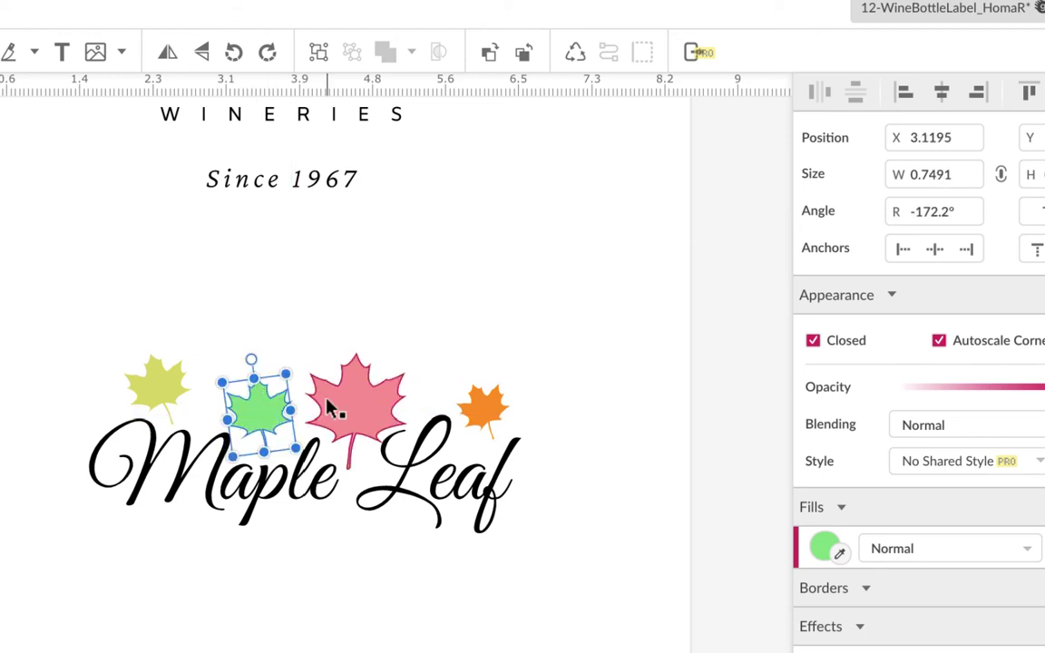
# Lighten the green leaf's fill to #A9F7A9
pyautogui.click(826, 547)
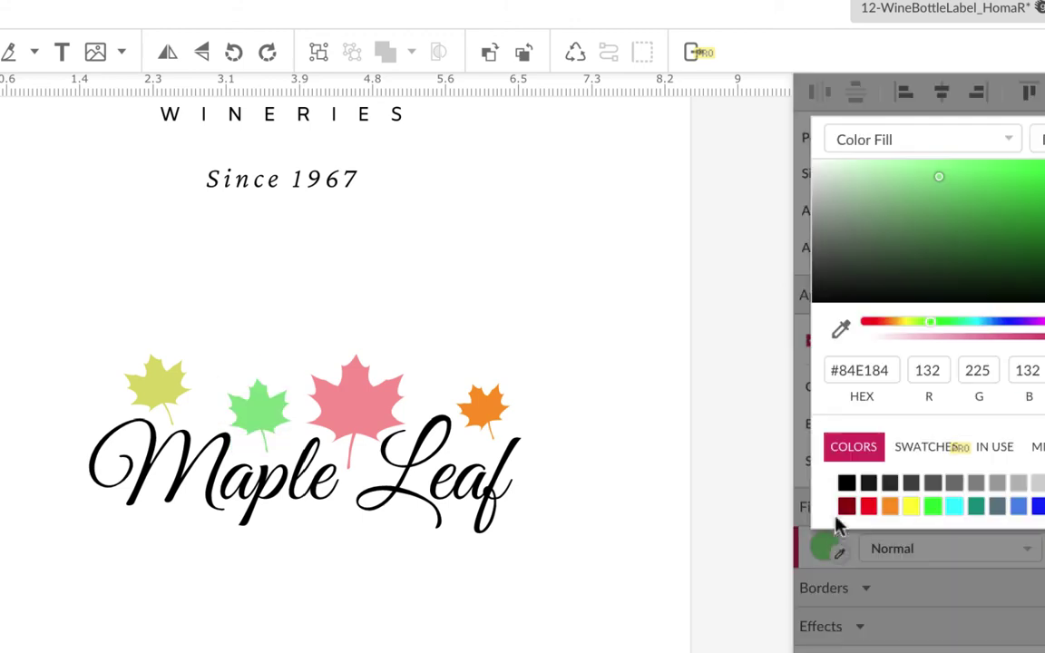
pyautogui.moveTo(903, 193); pyautogui.dragTo(618, 245)
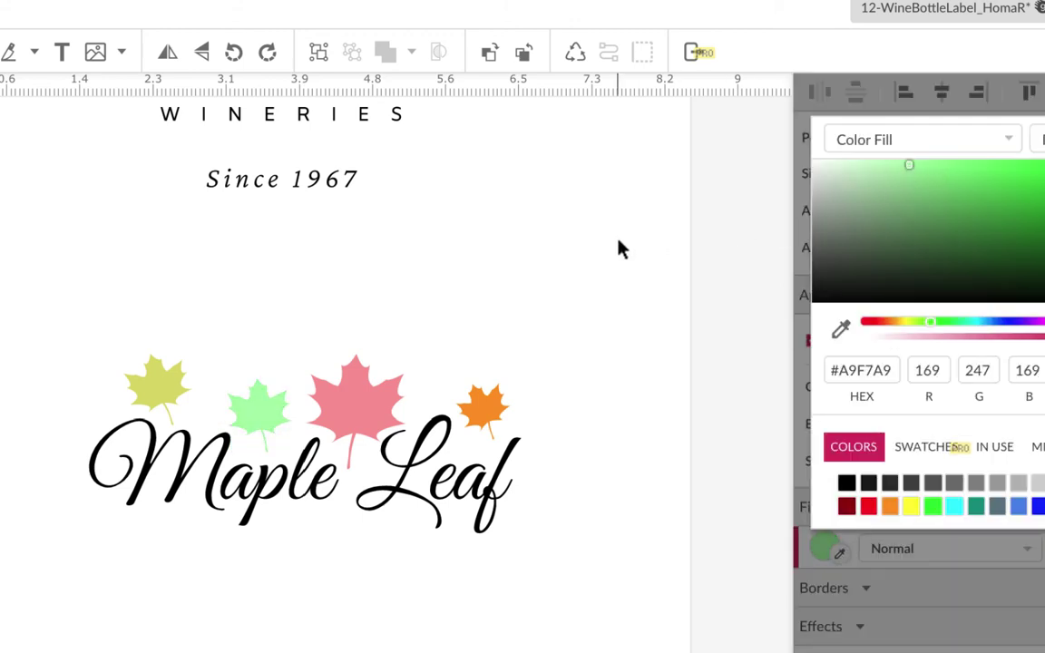
pyautogui.click(618, 245)
pyautogui.scroll(-1, 558, 648)
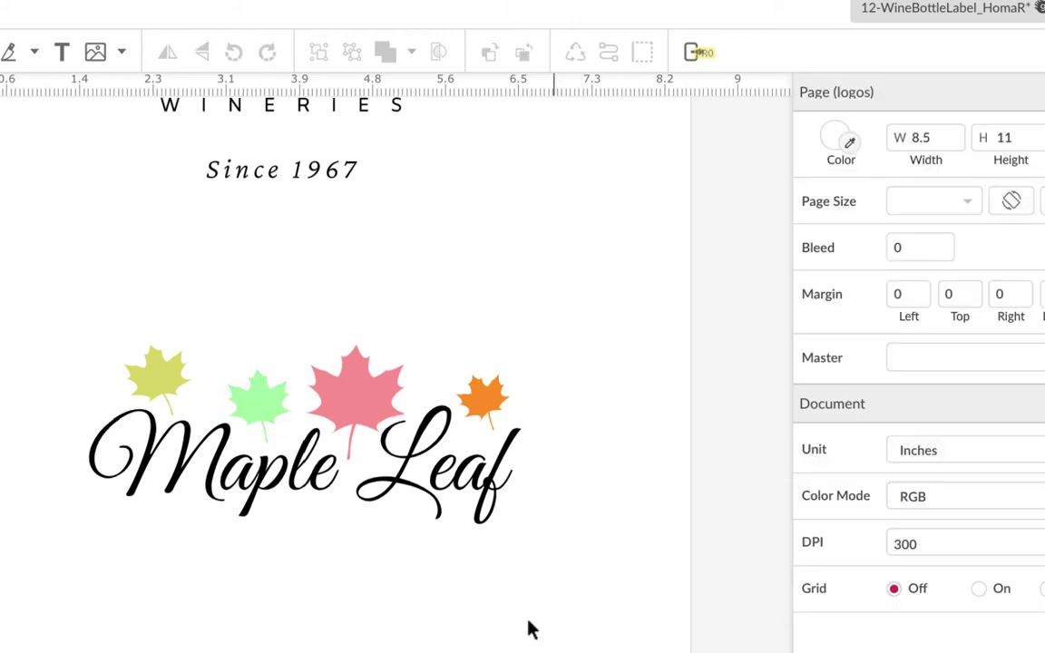
# Select the "Maple Leaf" script text
pyautogui.click(491, 495)
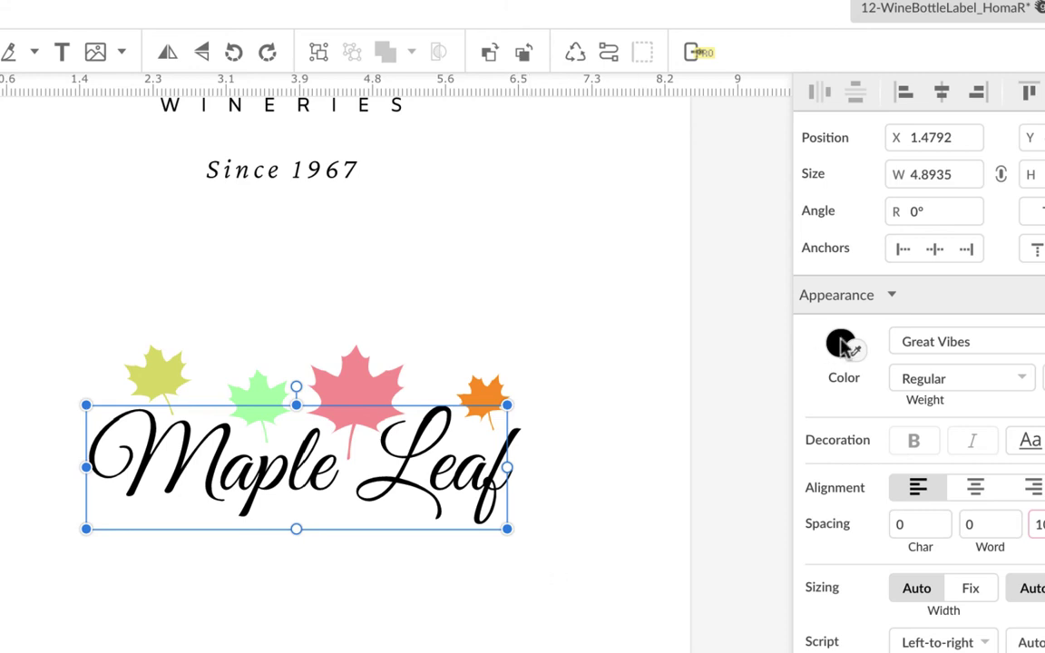